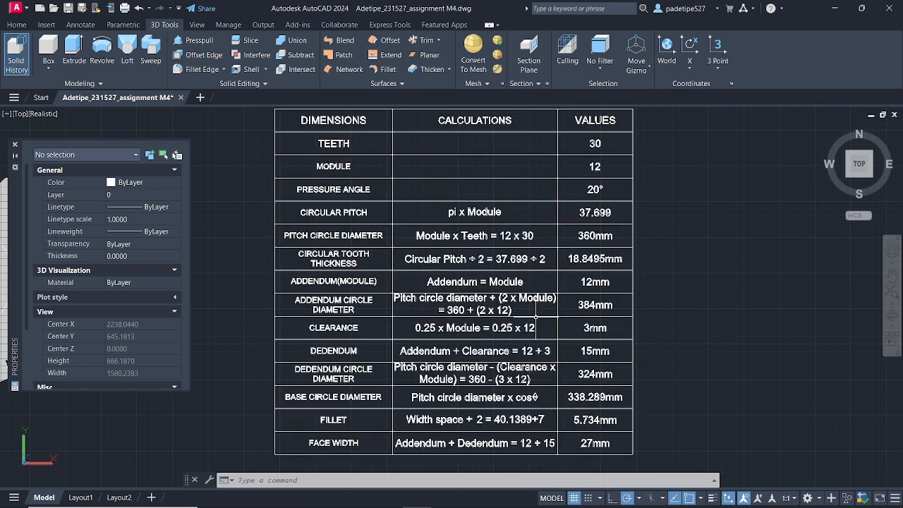
Step: Start a new drawing and draw the dedendum circle with a diameter of 324, taken from the assignment M4 dimension table
click(201, 97)
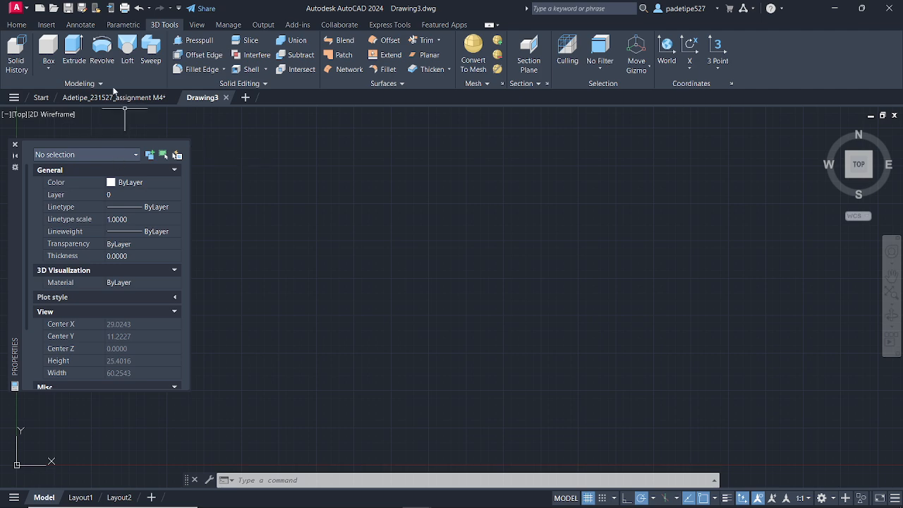
click(17, 25)
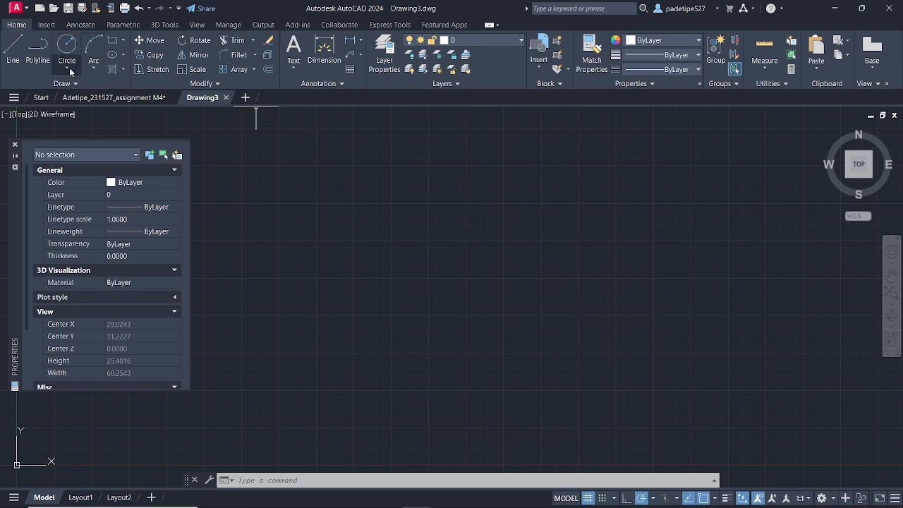
click(68, 67)
click(86, 113)
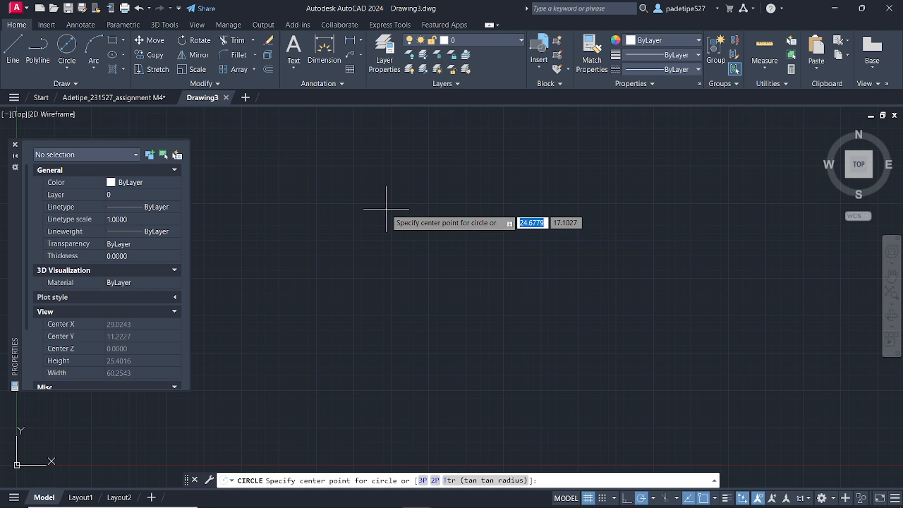
click(110, 101)
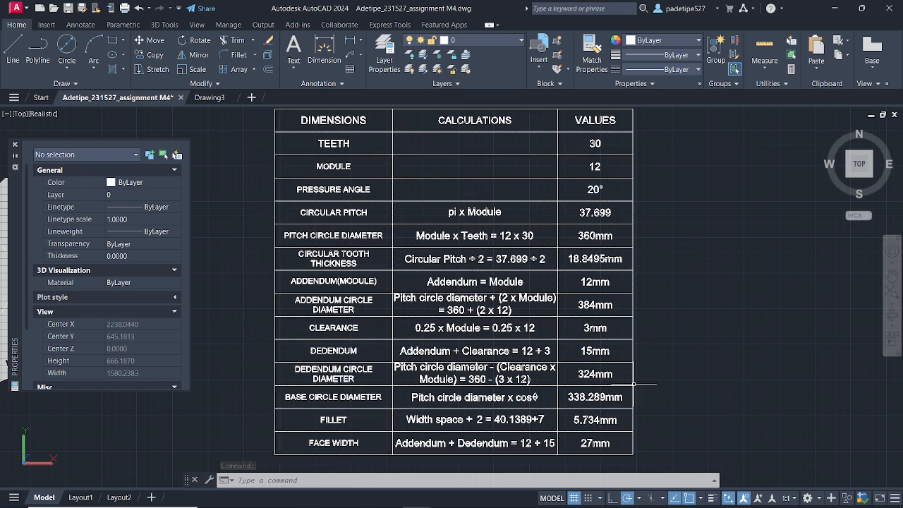
click(209, 97)
click(67, 46)
key(Escape)
click(70, 48)
click(507, 311)
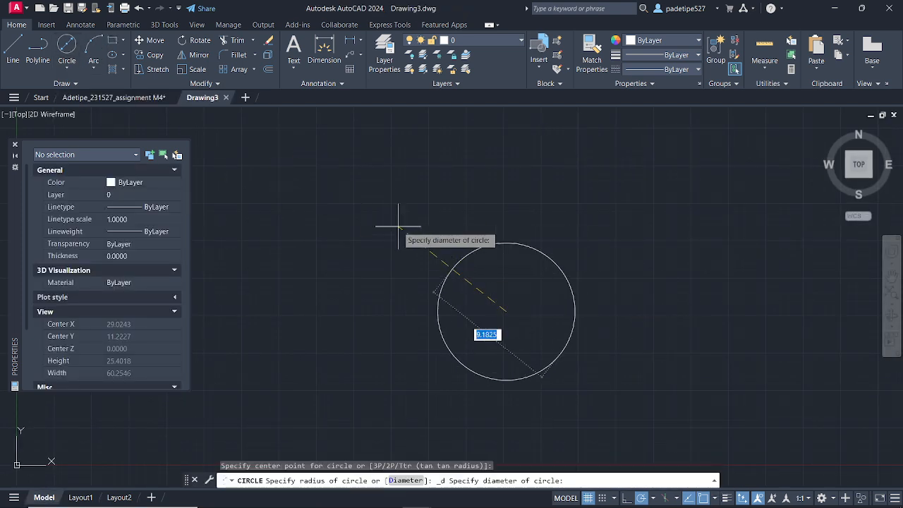
text(324)
key(Return)
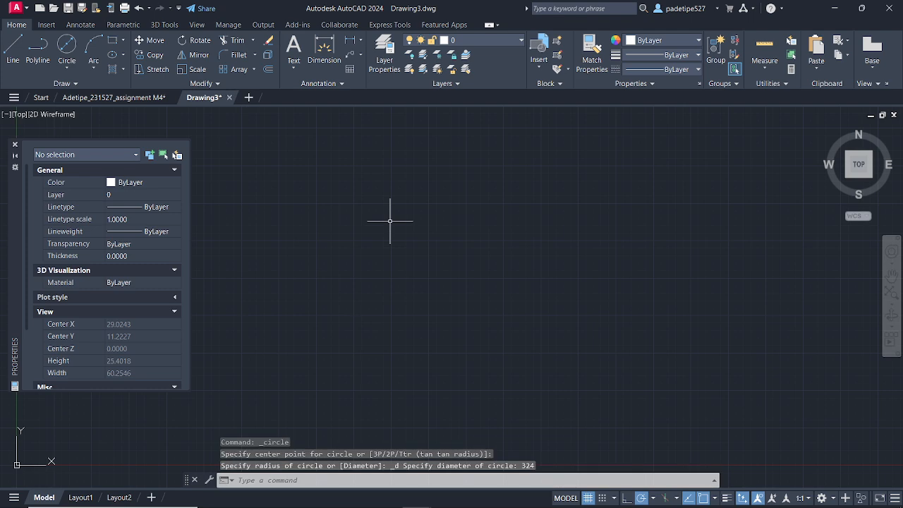
Step: Move the dedendum circle by its center to an empty area up and to the right of the drawing origin
scroll(419, 203, down, 10)
scroll(419, 202, down, 8)
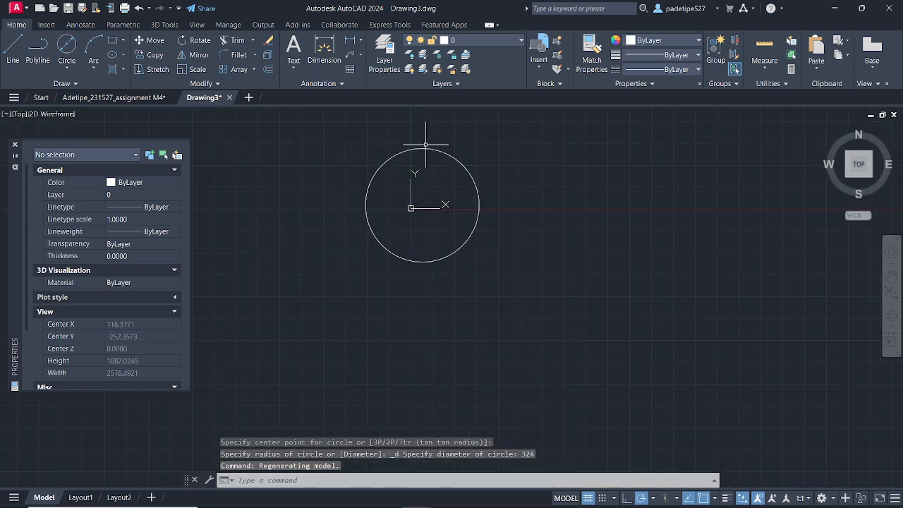
scroll(418, 149, down, 6)
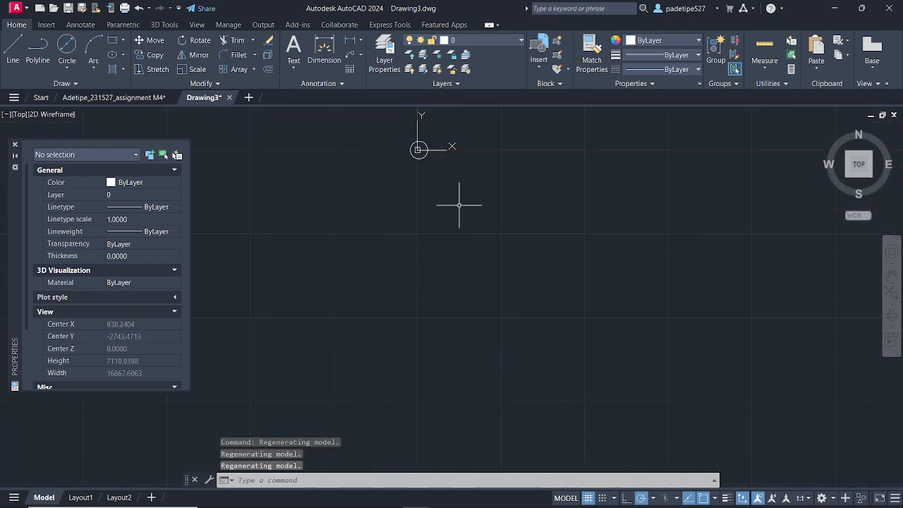
middle_drag(458, 206, 420, 353)
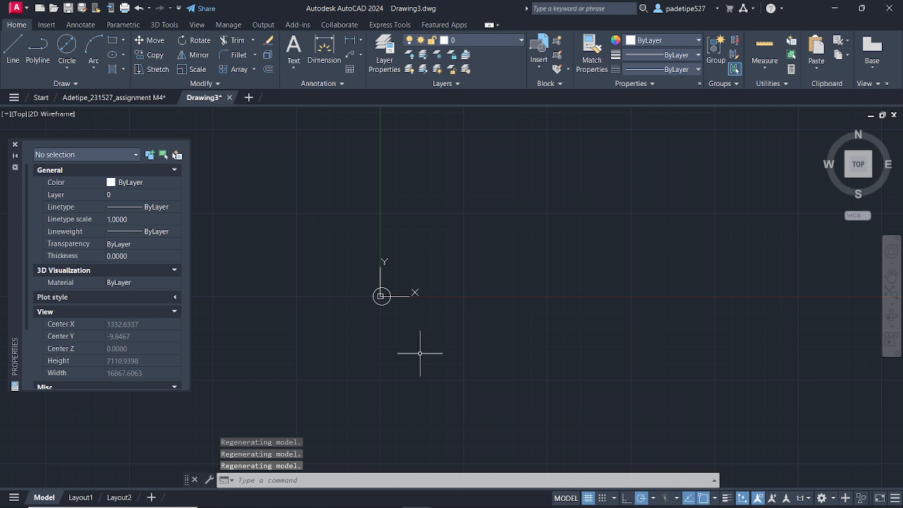
scroll(382, 296, up, 7)
click(397, 252)
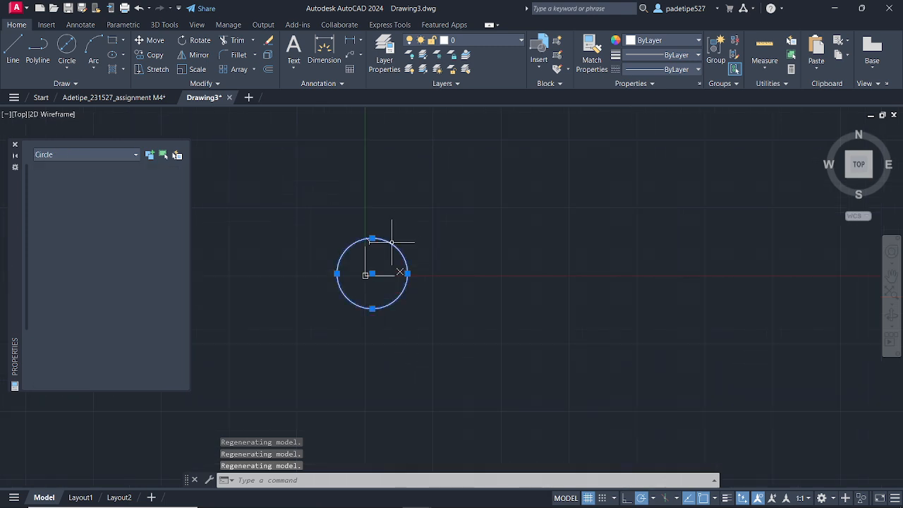
right_drag(371, 273, 543, 167)
click(556, 171)
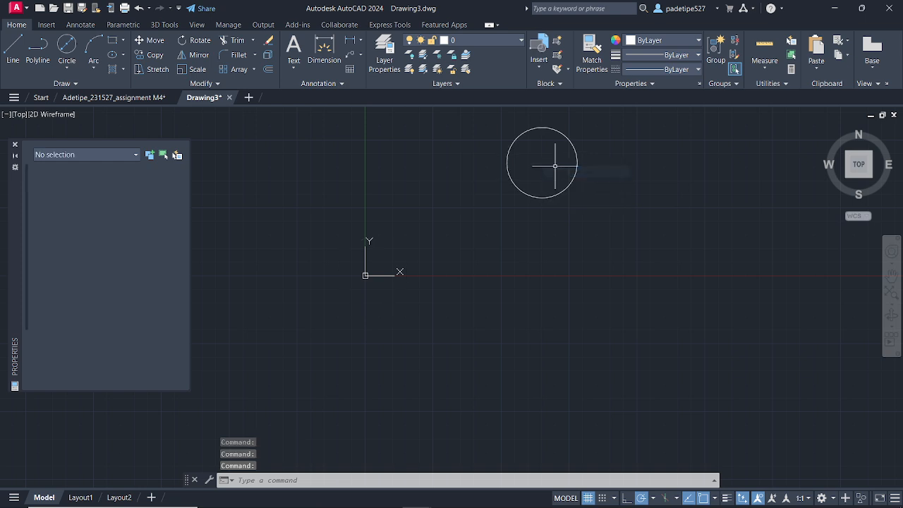
middle_drag(564, 128, 474, 275)
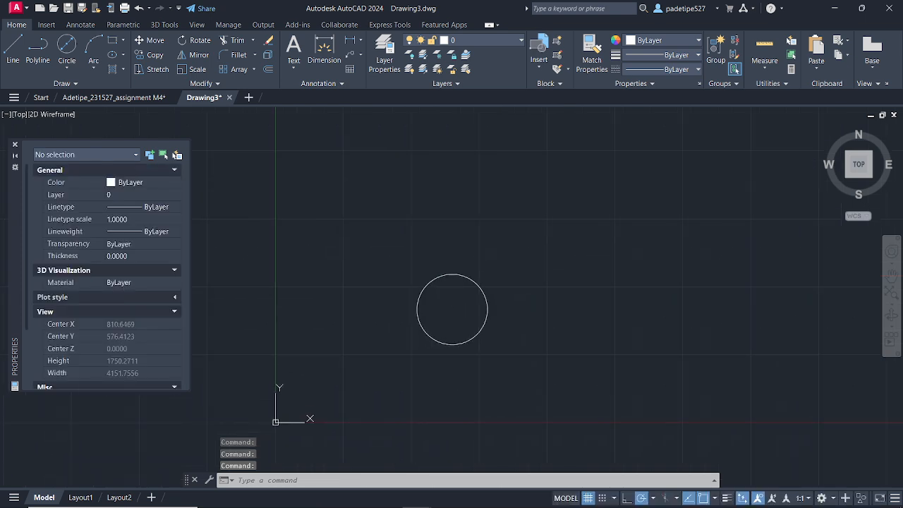
scroll(474, 326, up, 5)
scroll(319, 275, down, 2)
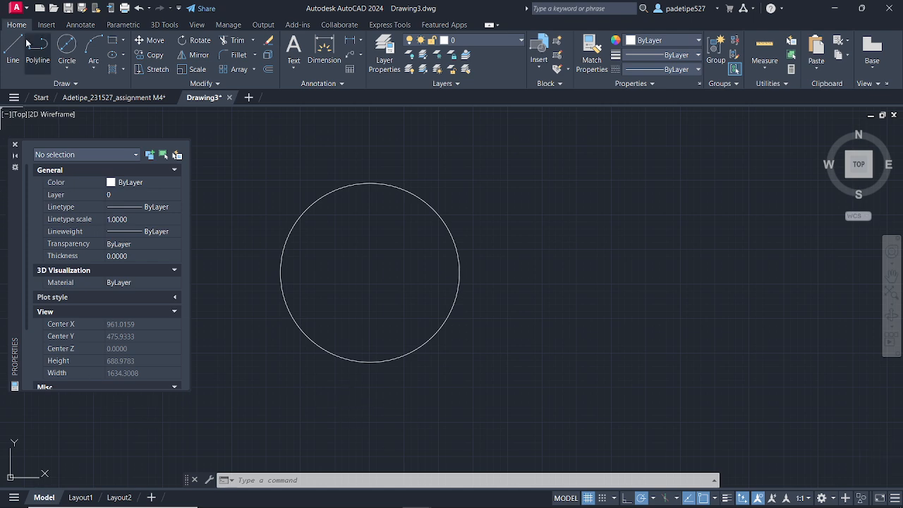
Step: Look up the base circle diameter in the assignment table and draw that 338.2893 diameter circle concentric with the dedendum circle
click(113, 97)
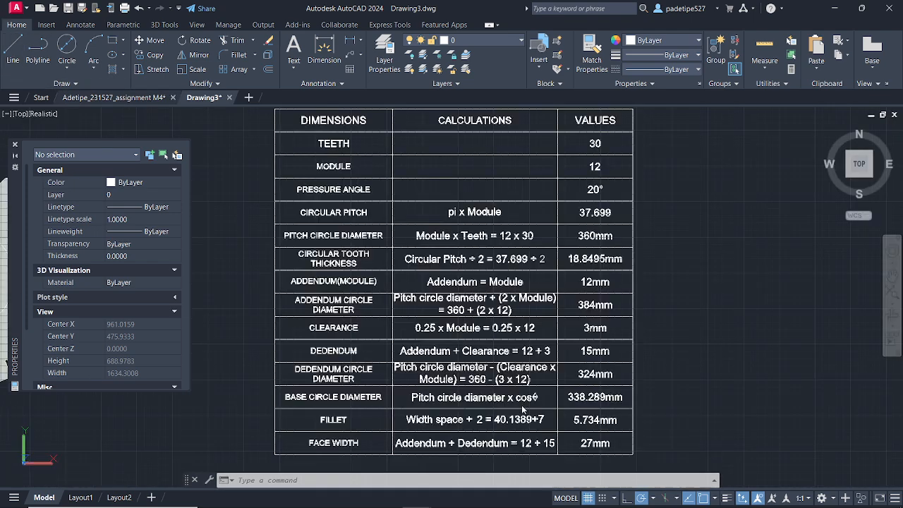
click(591, 408)
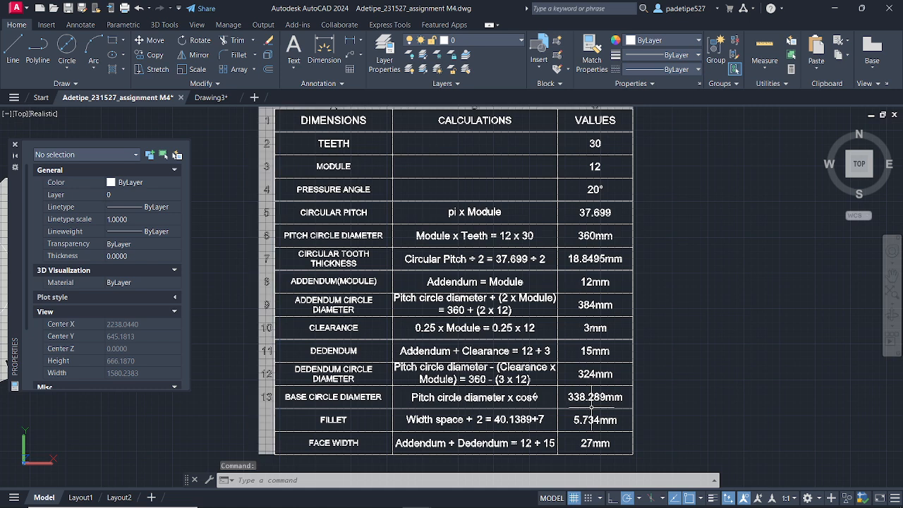
key(Escape)
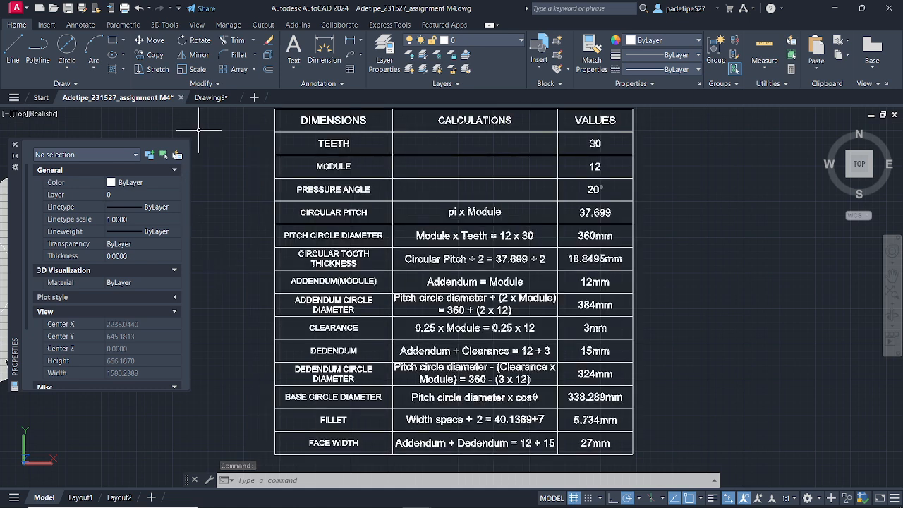
click(215, 99)
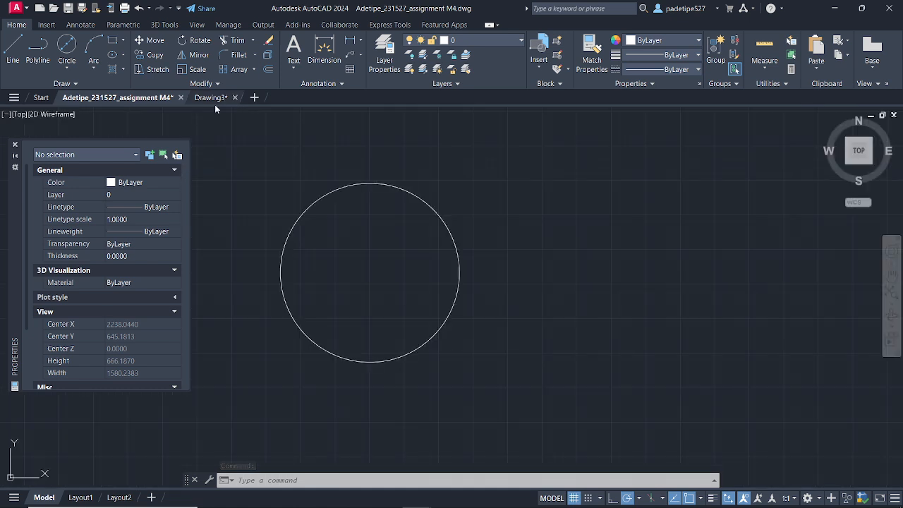
click(71, 56)
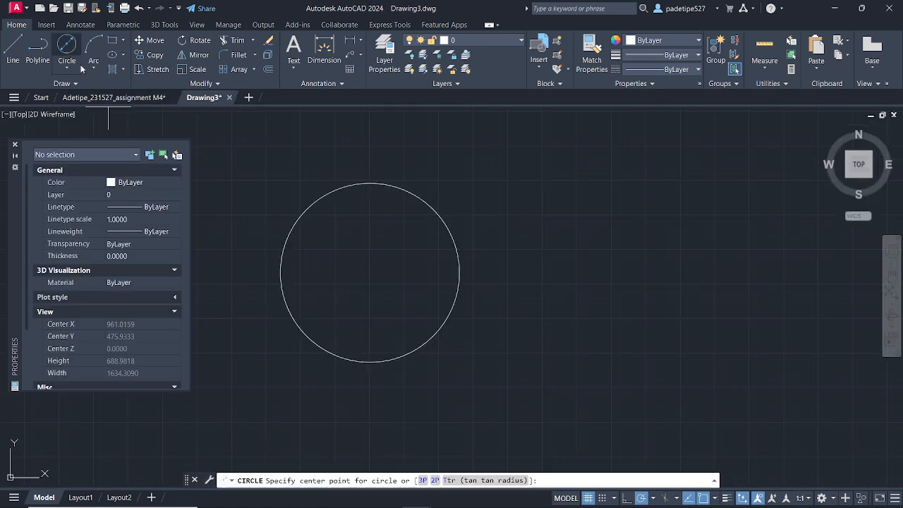
click(369, 275)
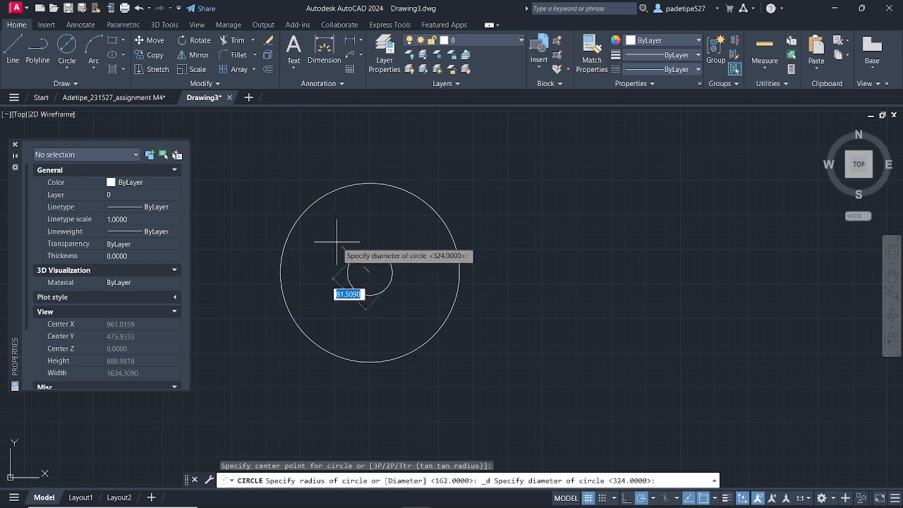
text(338.2893455)
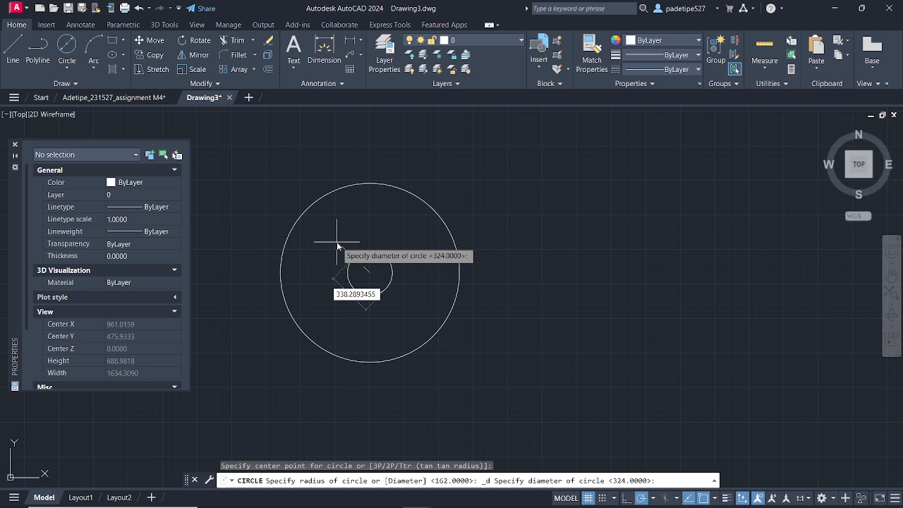
key(BackSpace)
key(BackSpace)
text(35)
key(Return)
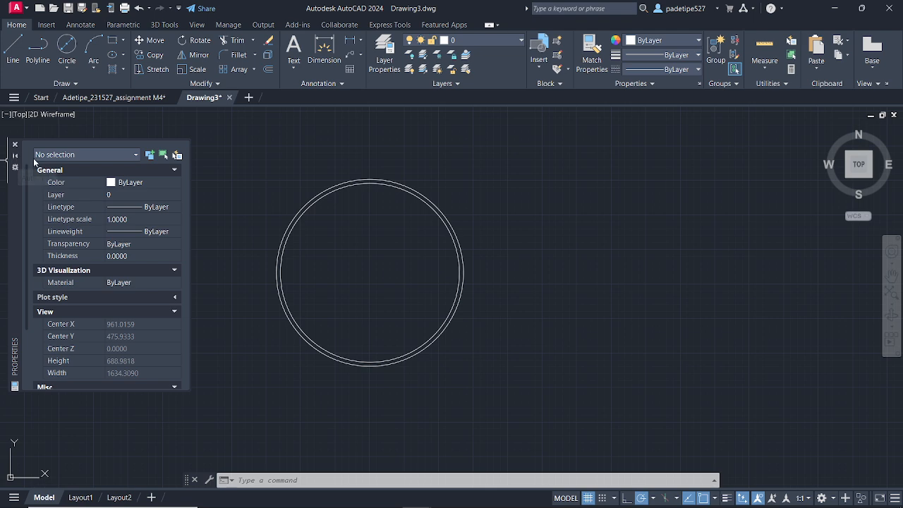
Step: Draw the pitch circle with a diameter of 360 on the same center as the existing circles
click(64, 50)
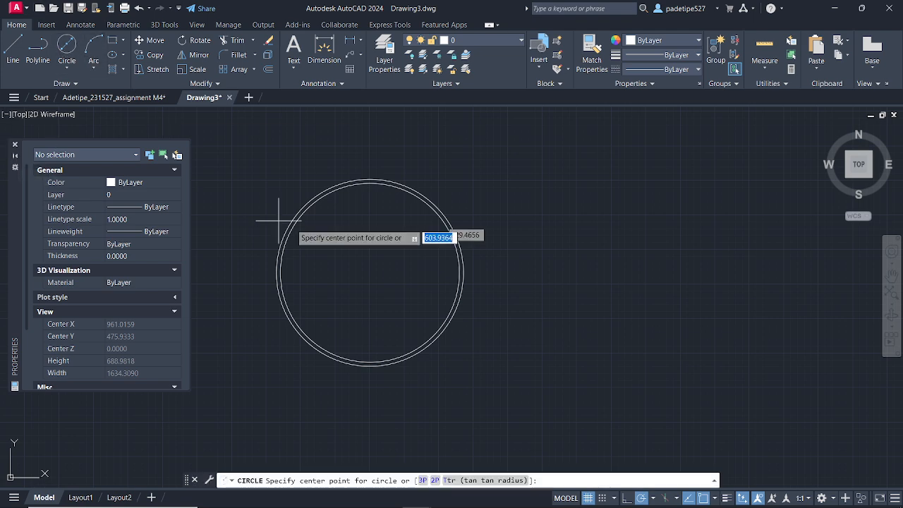
click(369, 271)
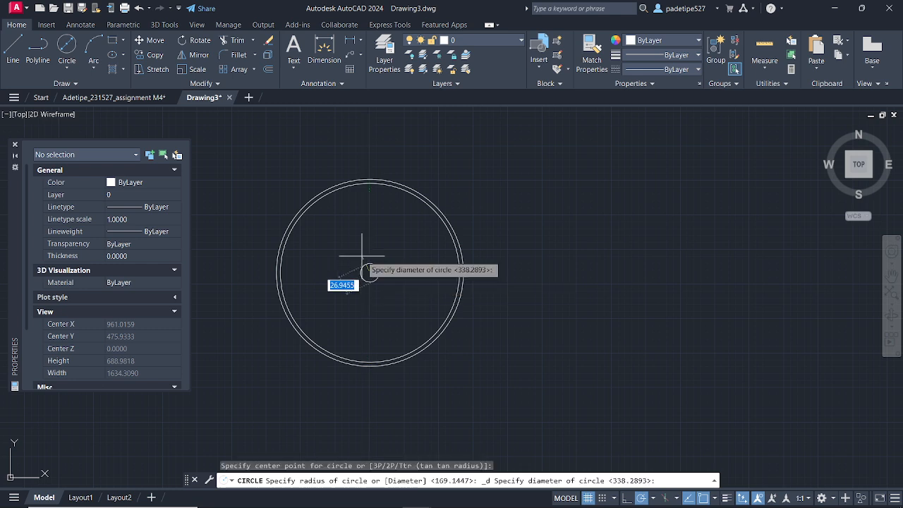
text(360)
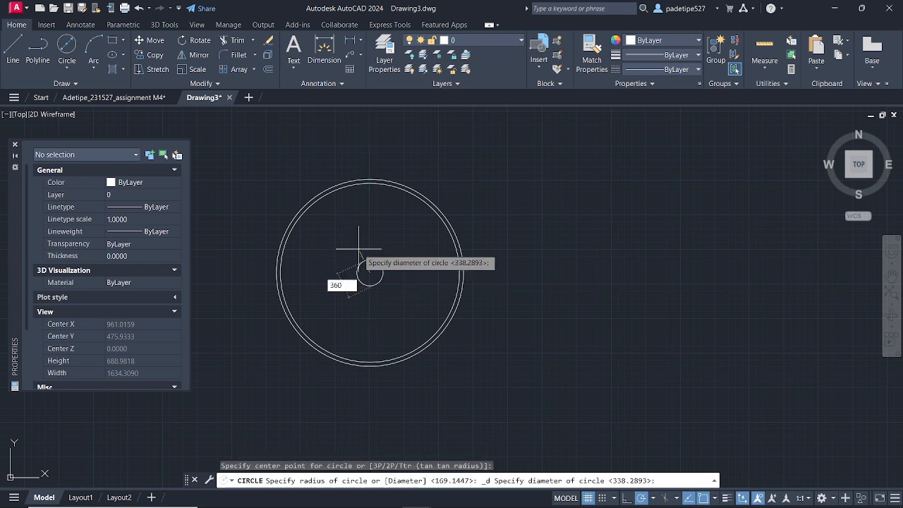
key(Return)
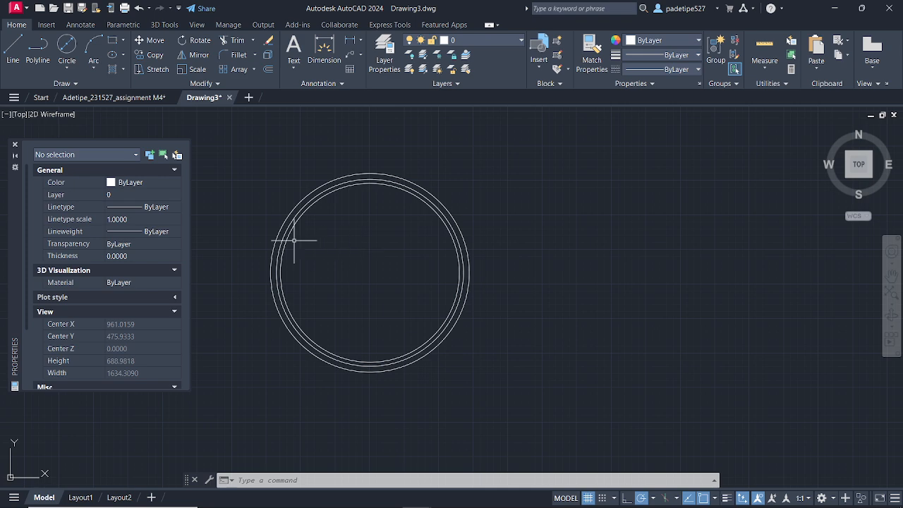
Step: Draw the addendum circle with a diameter of 384 on the common center
click(65, 47)
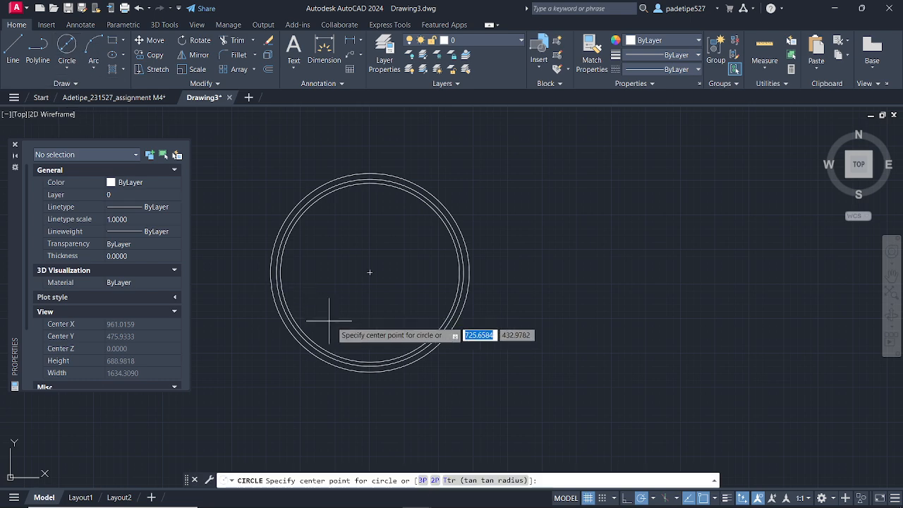
click(370, 271)
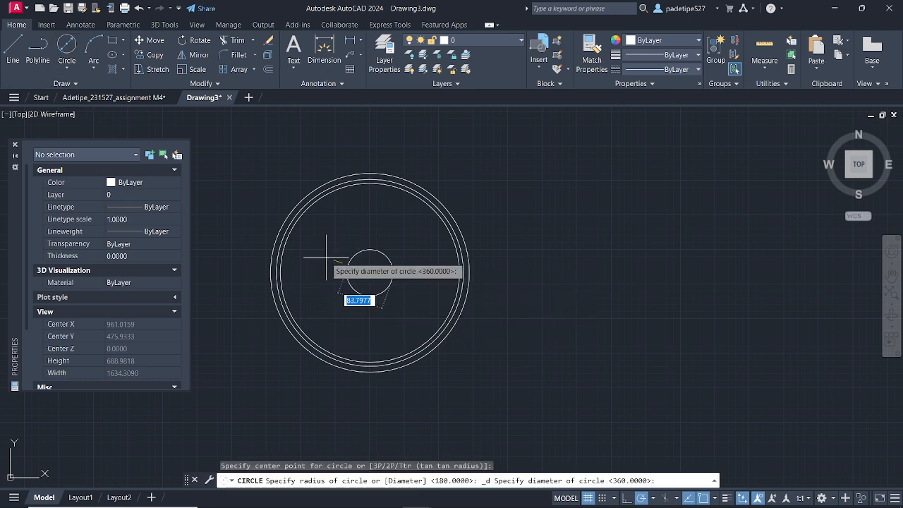
text(384)
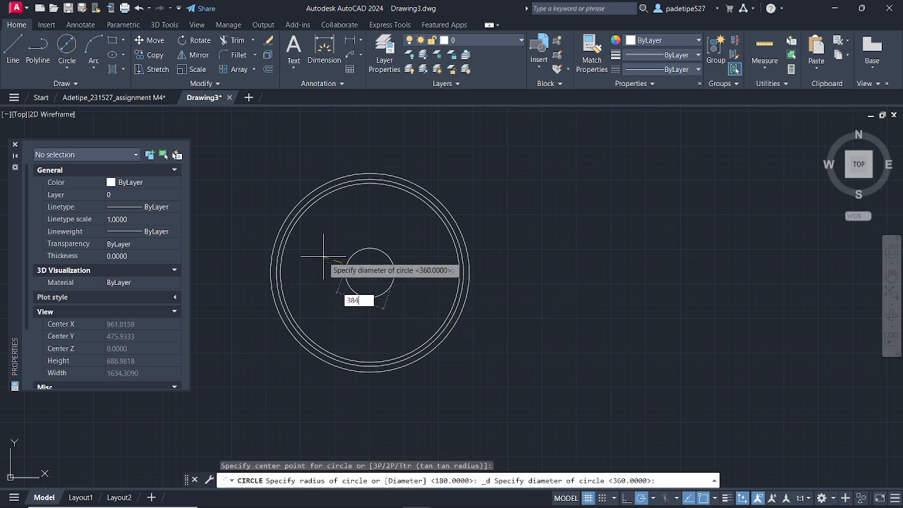
key(Return)
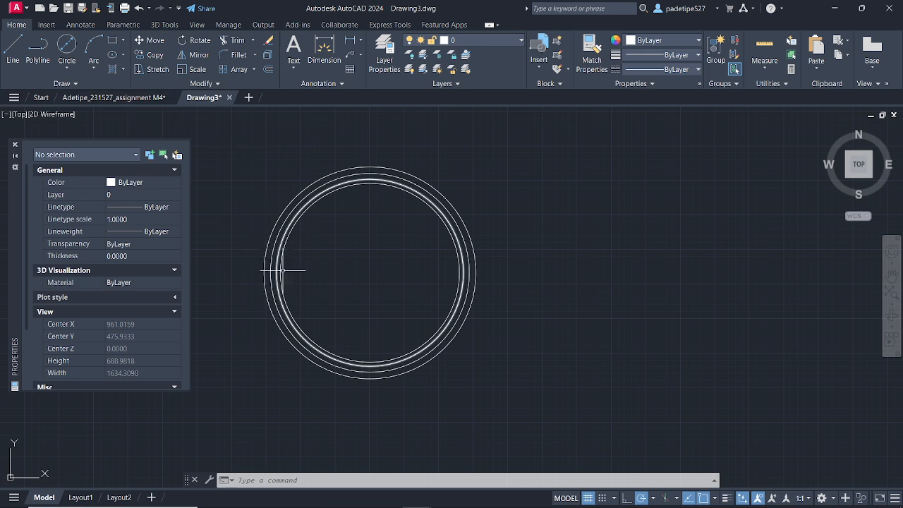
Step: Open the gears3 drawing to examine how its tooth profiles meet the gear circles, and return to the assignment's dimension table
click(41, 97)
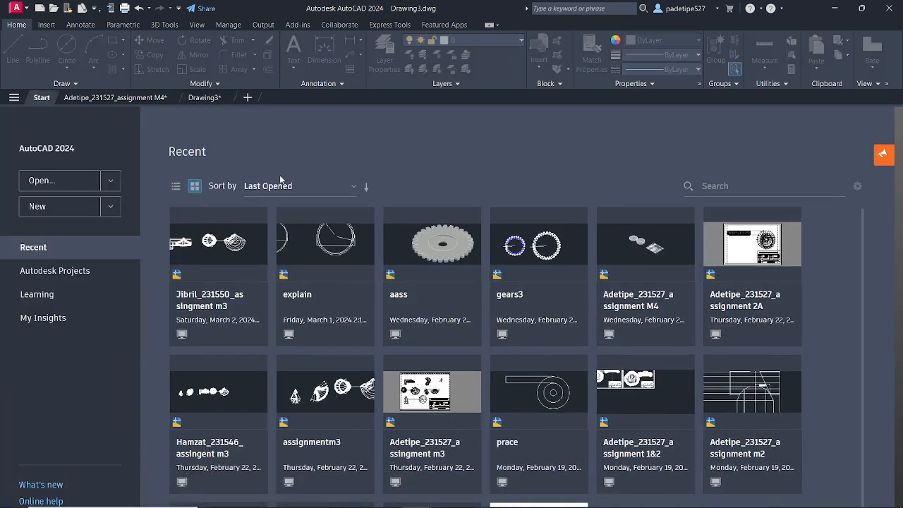
click(627, 259)
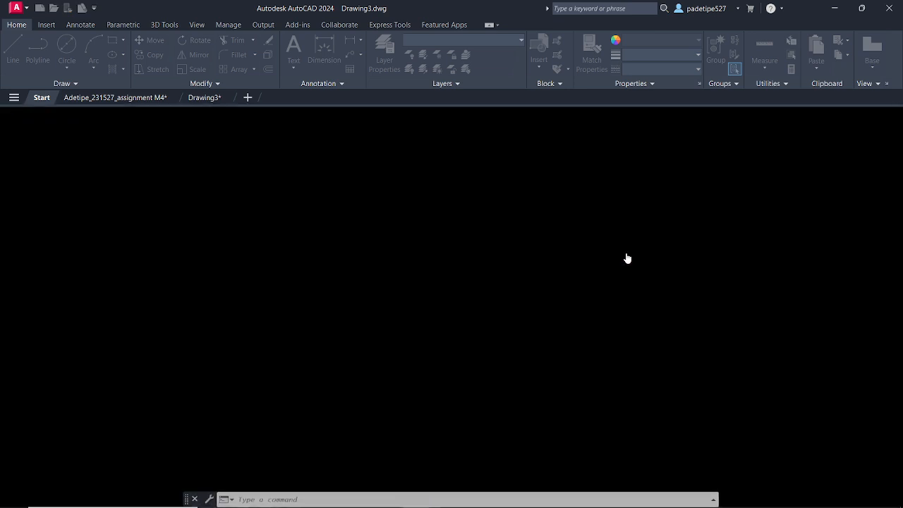
scroll(261, 305, up, 4)
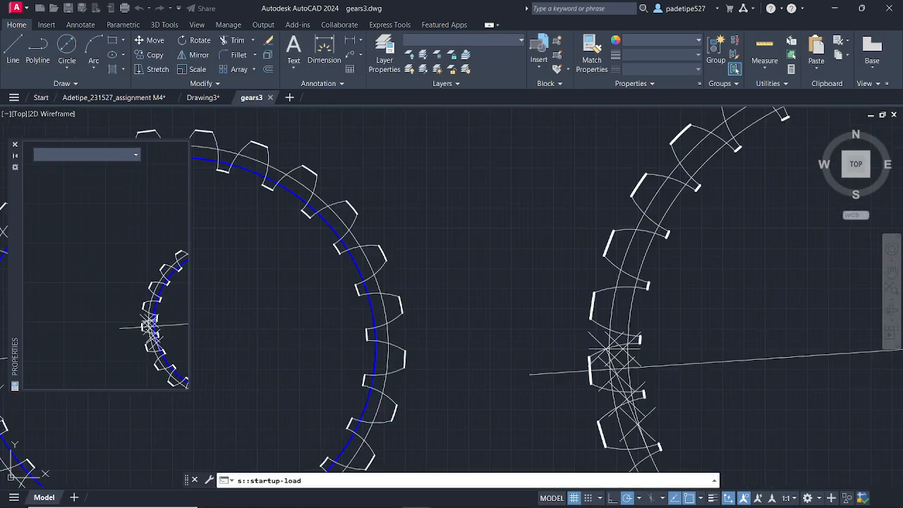
scroll(376, 260, up, 5)
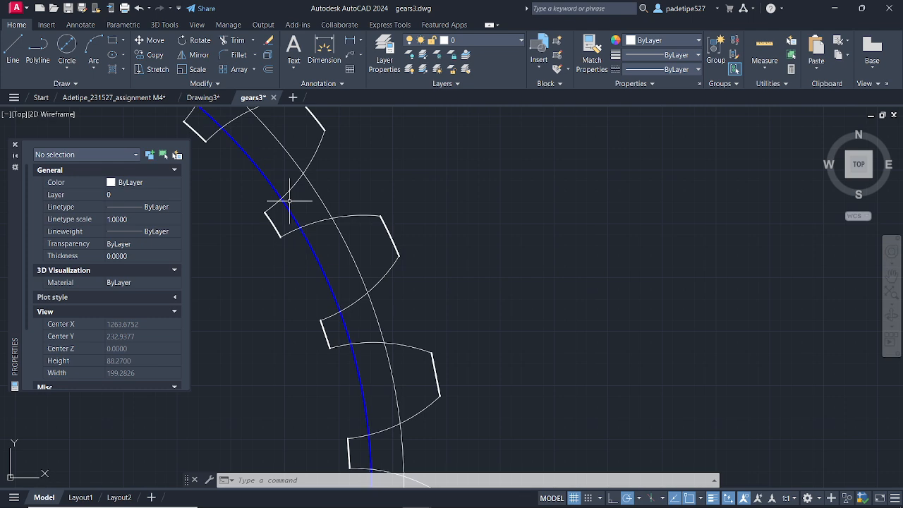
scroll(287, 212, down, 4)
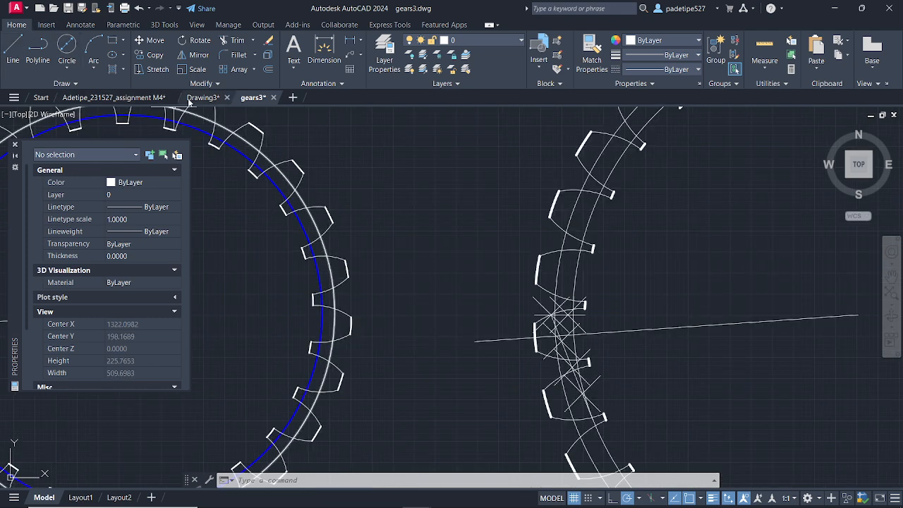
click(141, 96)
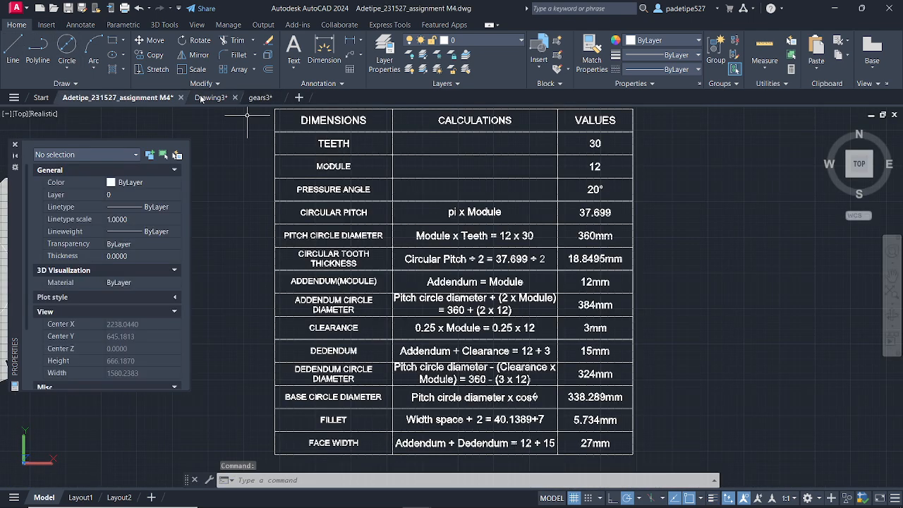
Step: Return to Drawing3 and change the color of the 338.2893 diameter base circle to red
key(ctrl+Tab)
scroll(440, 208, up, 8)
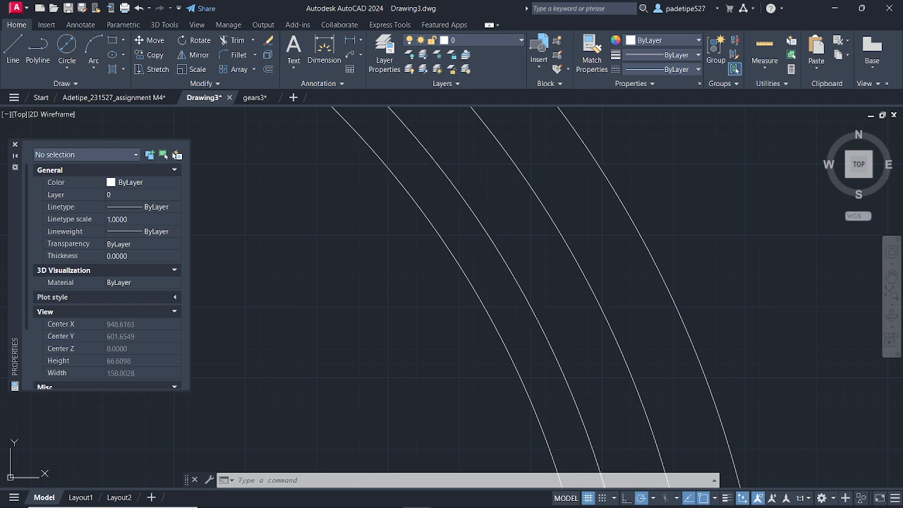
click(472, 197)
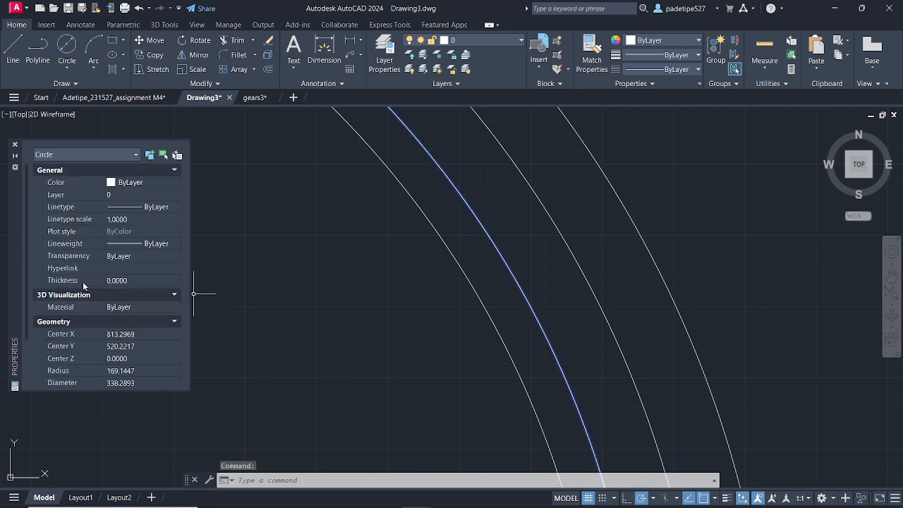
click(131, 182)
click(131, 182)
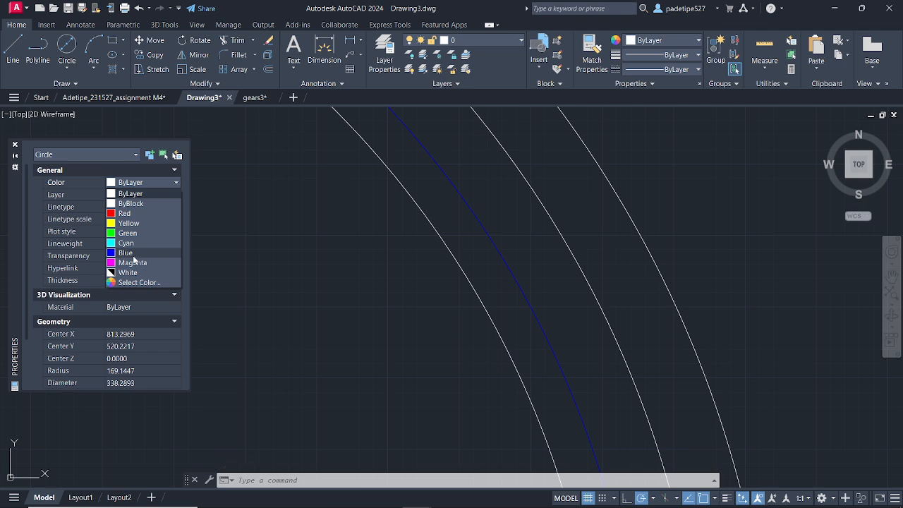
click(125, 213)
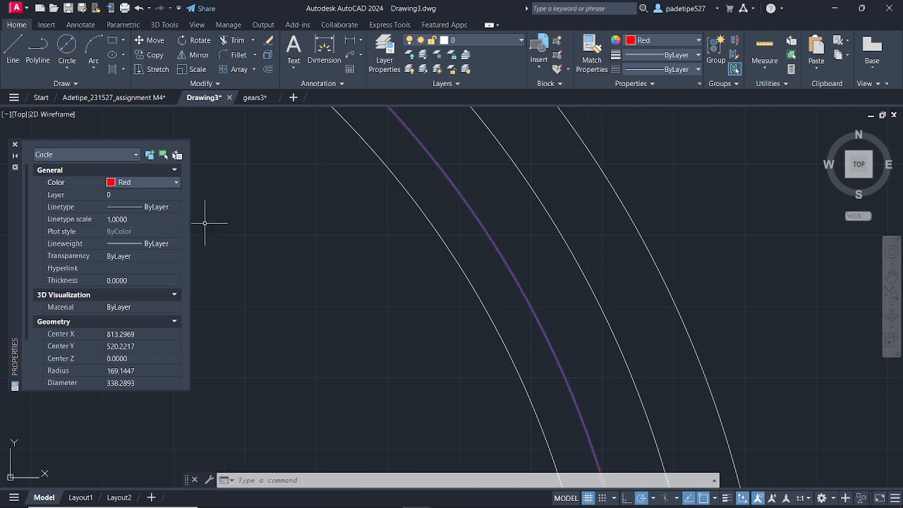
scroll(396, 231, down, 5)
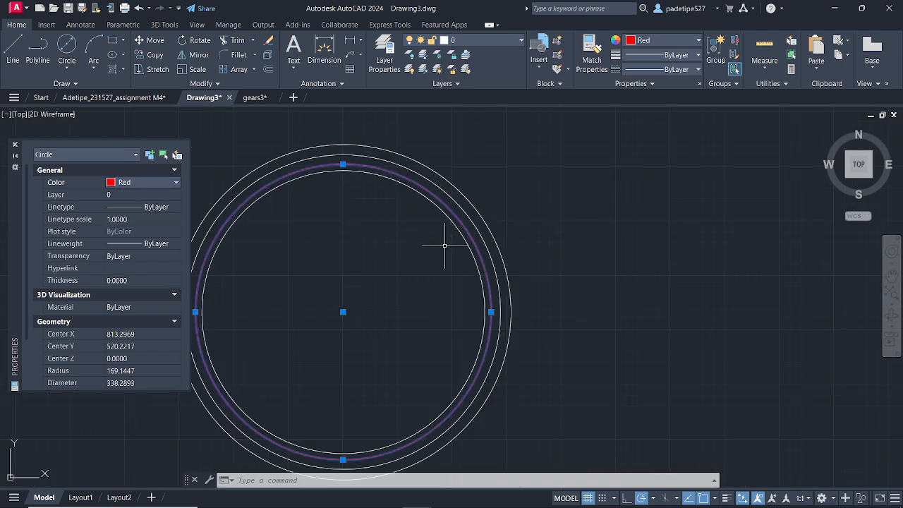
scroll(438, 247, down, 4)
scroll(276, 284, up, 2)
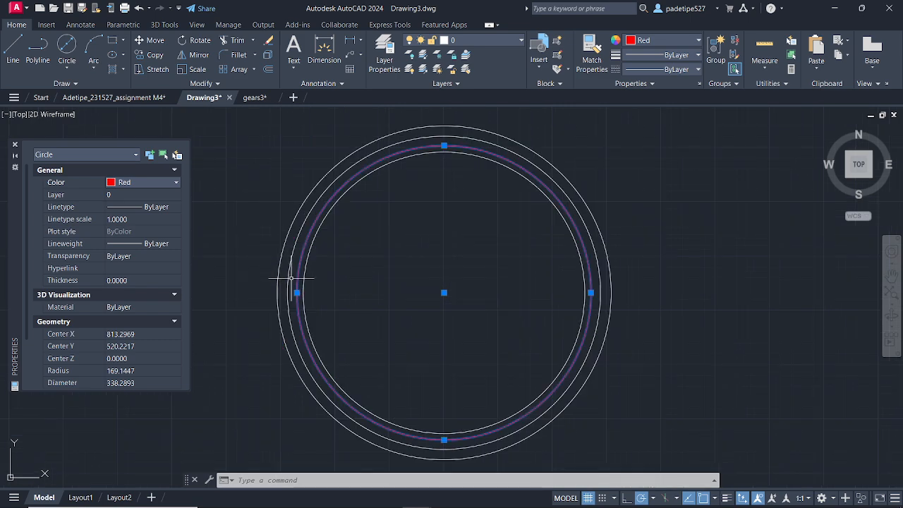
key(Escape)
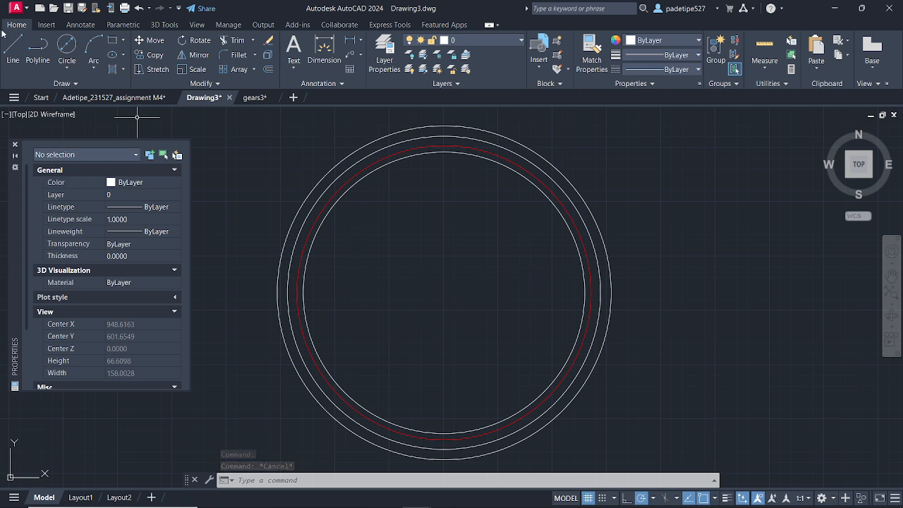
Step: Draw a horizontal line from the circles' common center to the left quadrant of the addendum circle
click(11, 49)
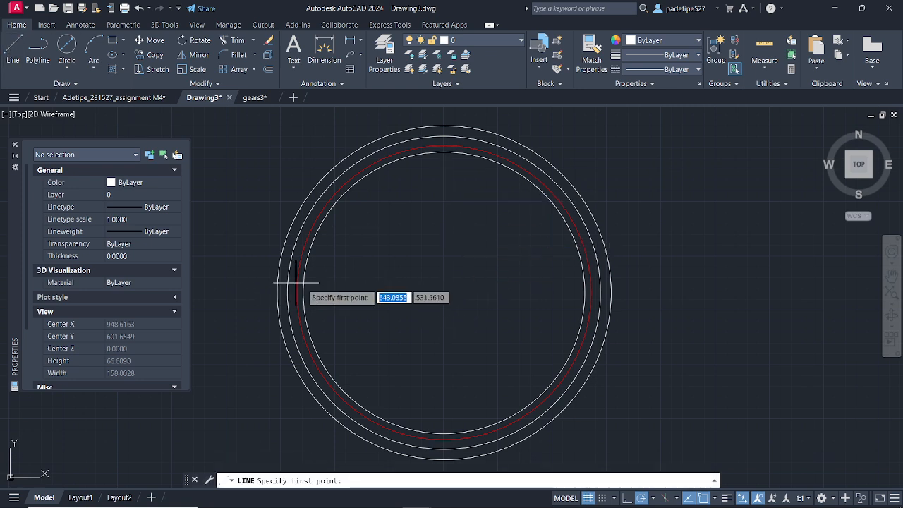
click(443, 292)
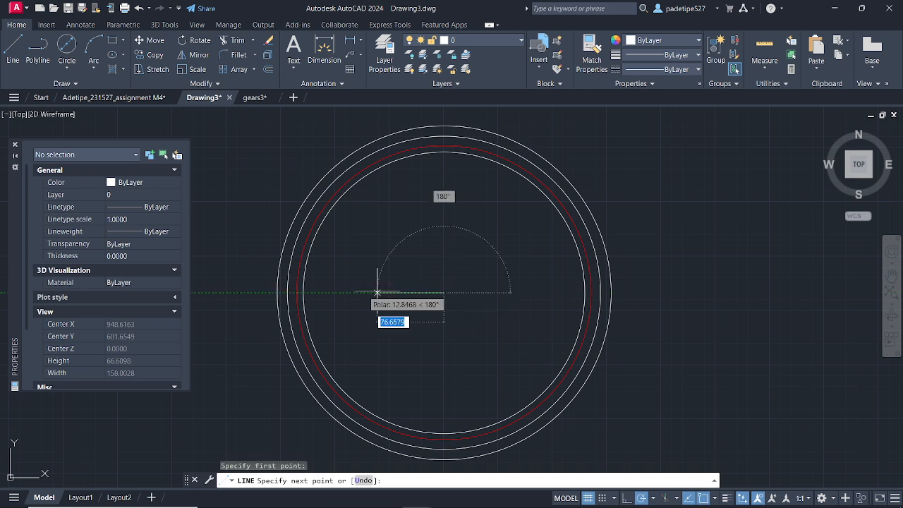
click(277, 292)
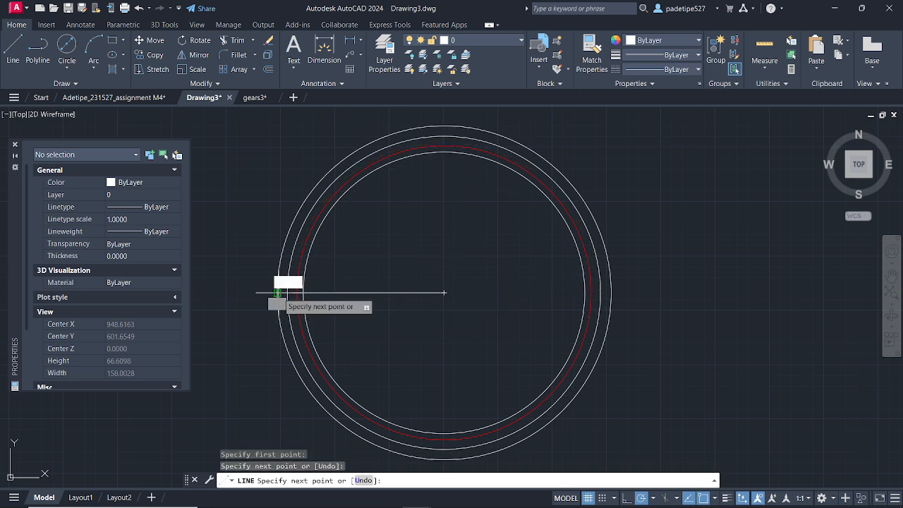
key(Escape)
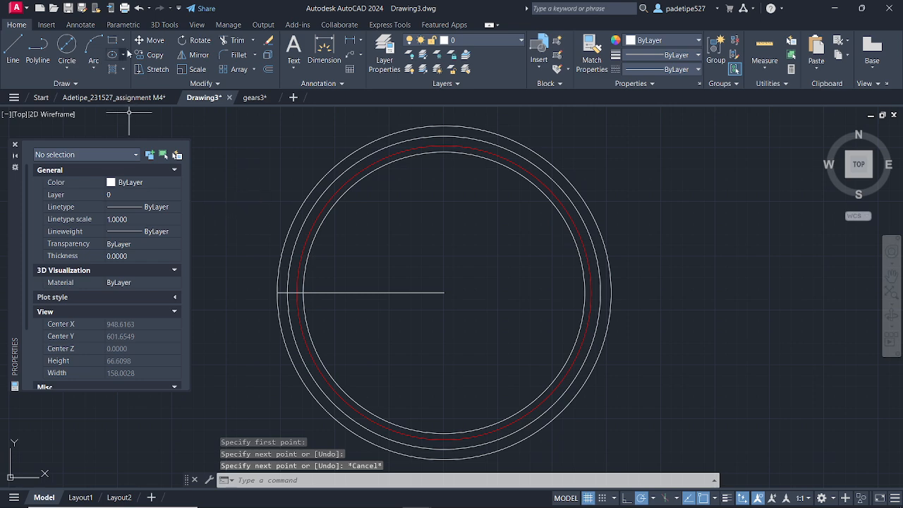
Step: Trim away the part of the horizontal line inside the dedendum circle, keeping the segment between the dedendum and addendum circles
click(236, 40)
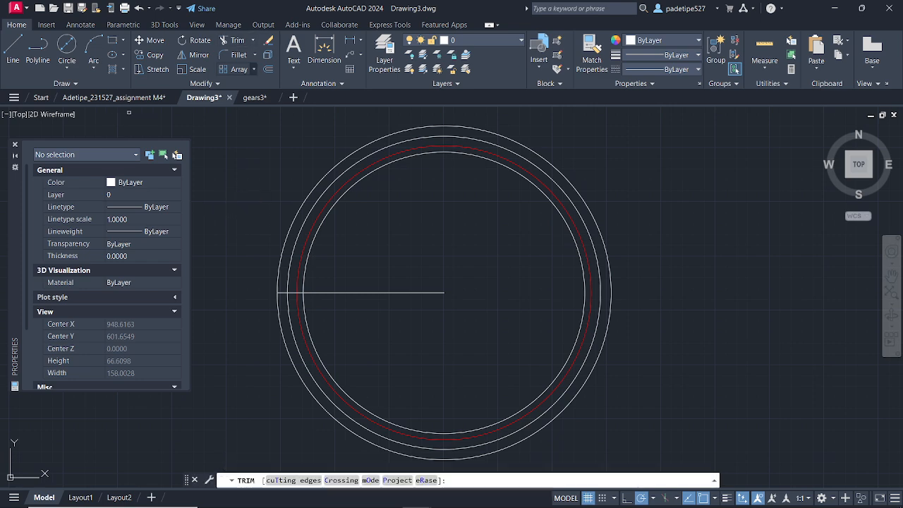
click(381, 292)
scroll(289, 290, up, 3)
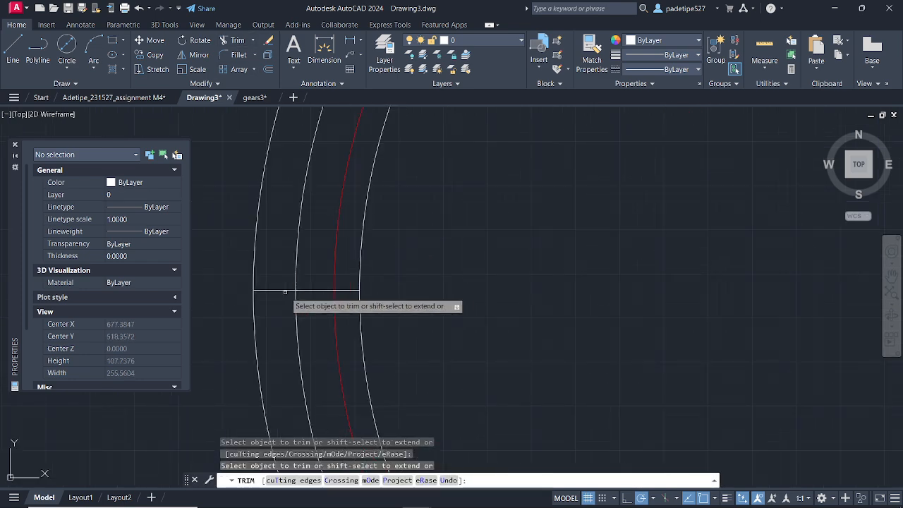
scroll(325, 290, down, 5)
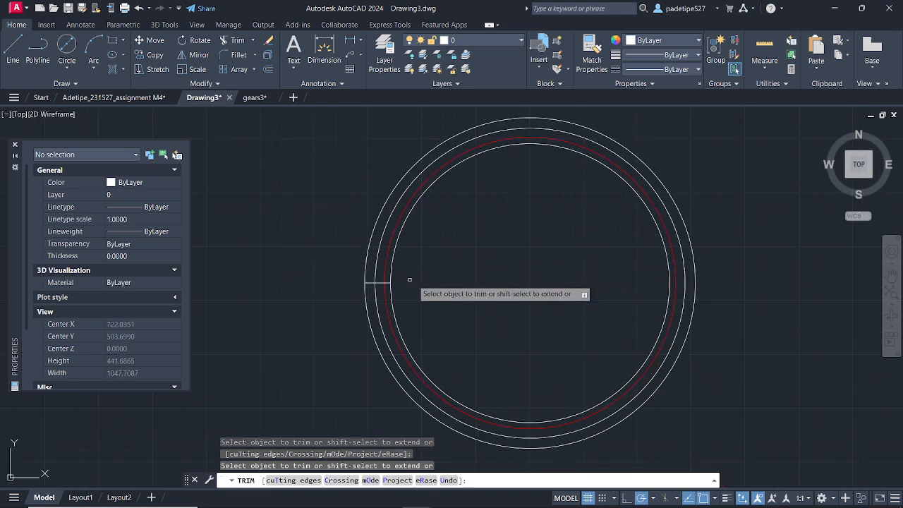
key(Escape)
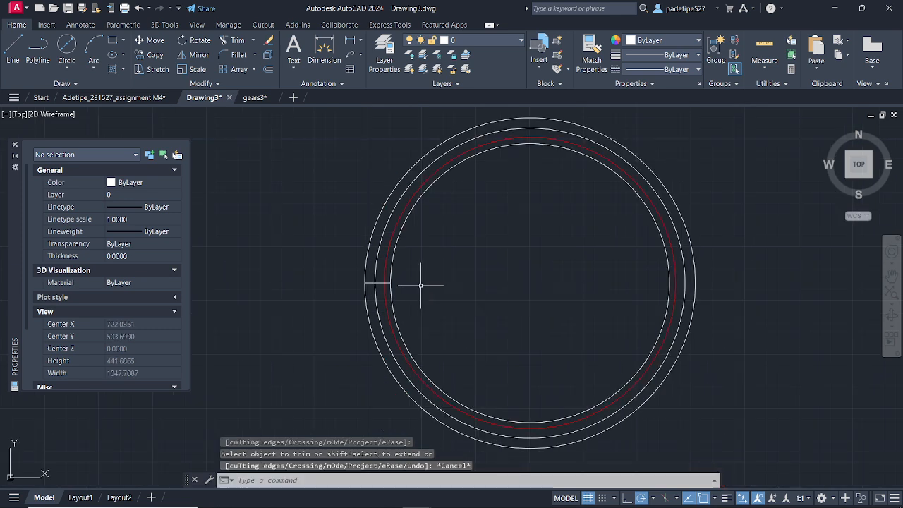
Step: Try drawing a slanted line 176 long from the common center, and undo it
click(13, 50)
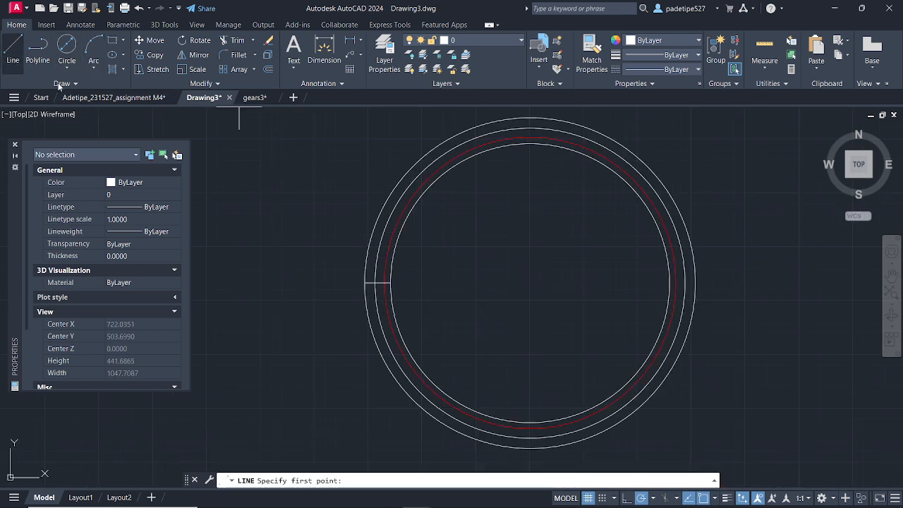
click(530, 283)
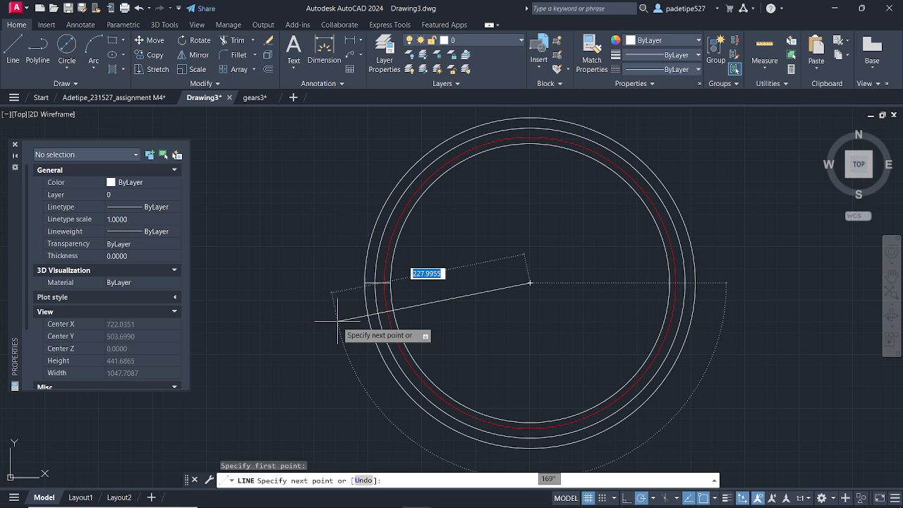
text(176)
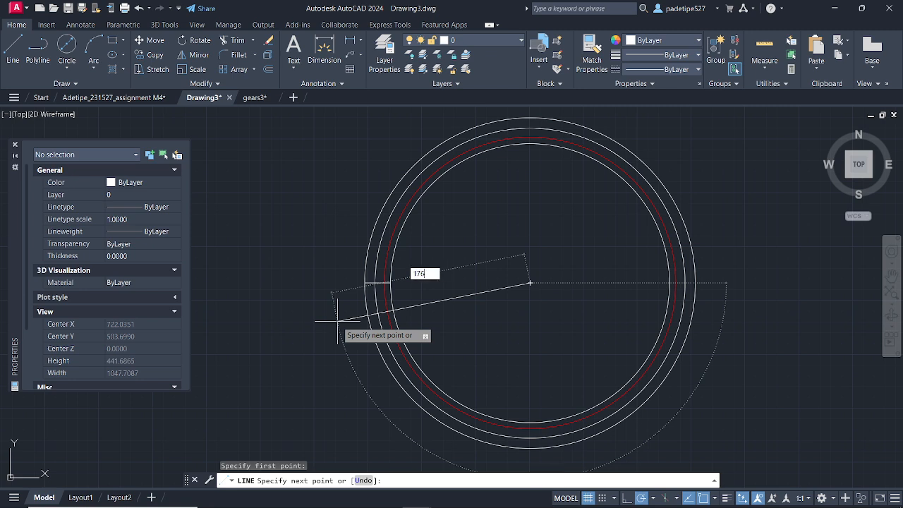
key(Return)
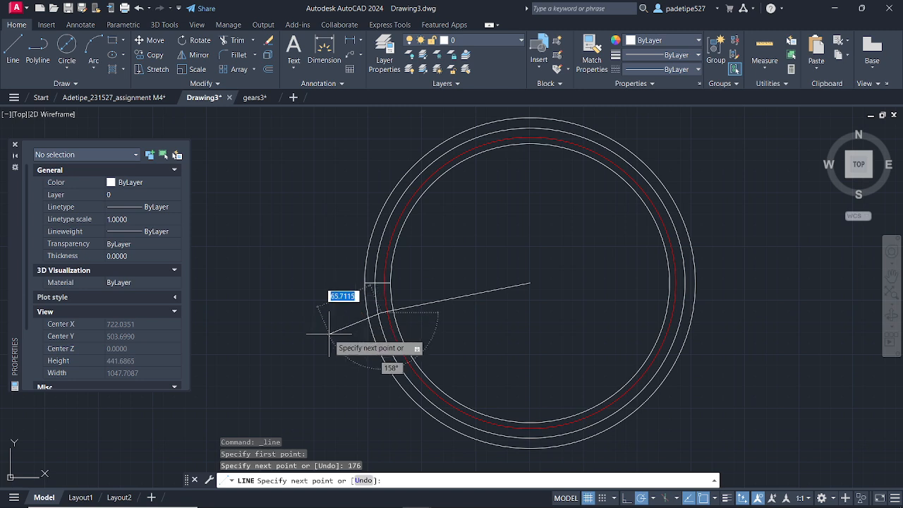
key(Escape)
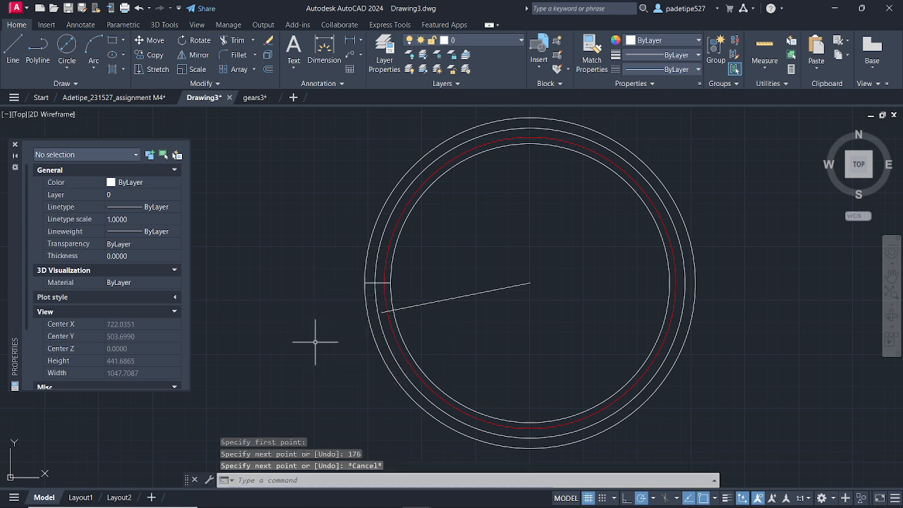
key(ctrl+z)
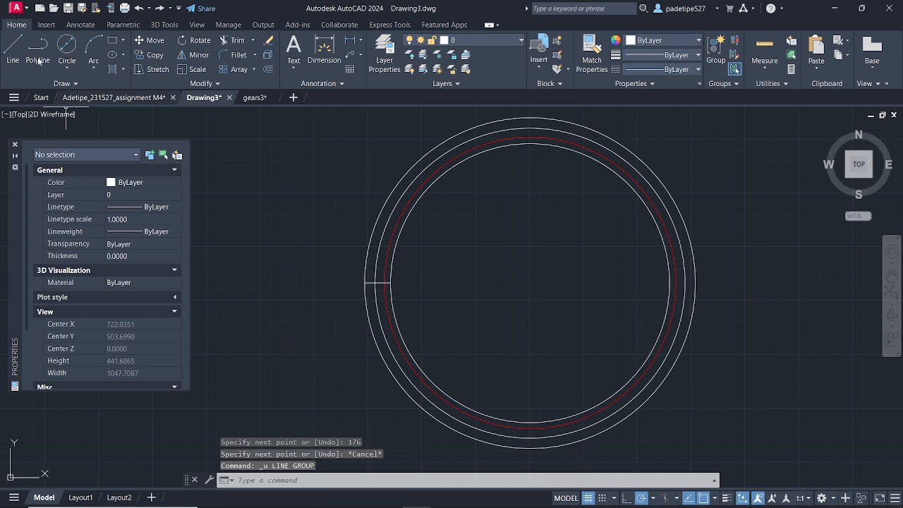
Step: Draw a line about 259 long from the common center at a 176° angle, running below the short horizontal line and past the addendum circle
click(12, 48)
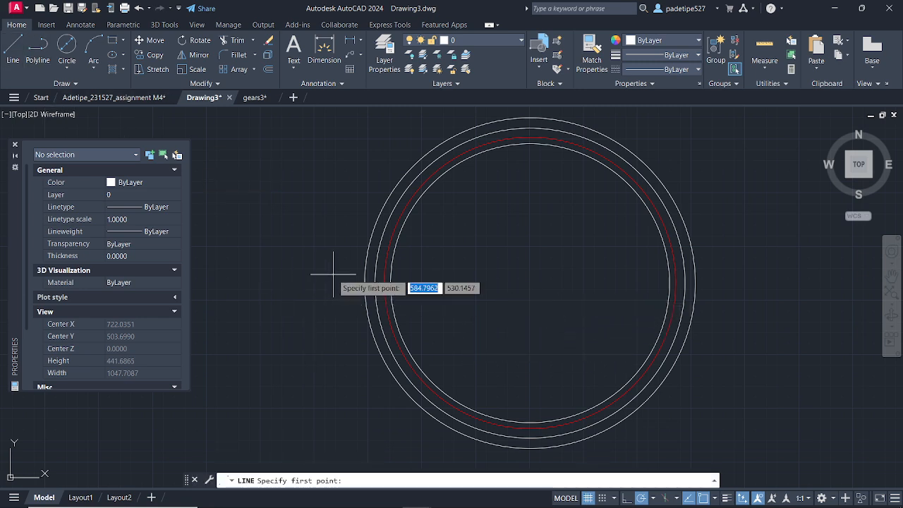
click(530, 283)
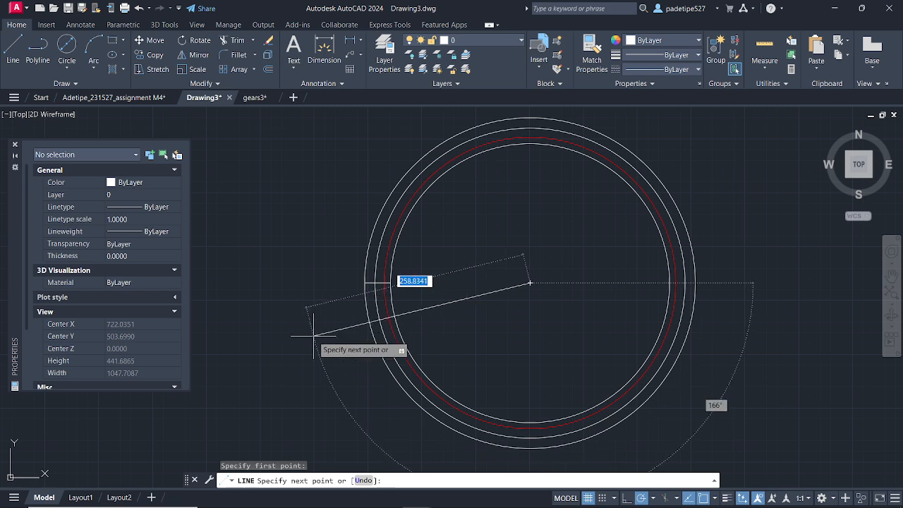
key(Tab)
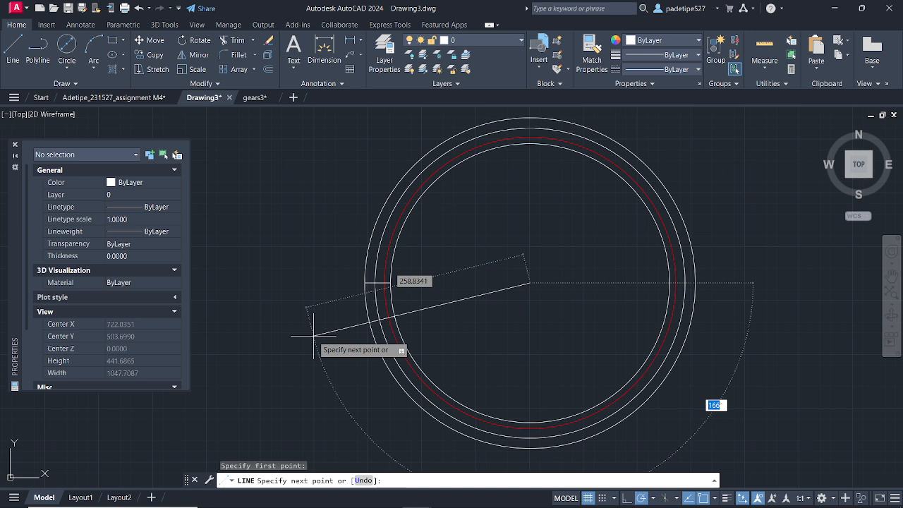
key(Tab)
key(Tab)
text(176)
key(Return)
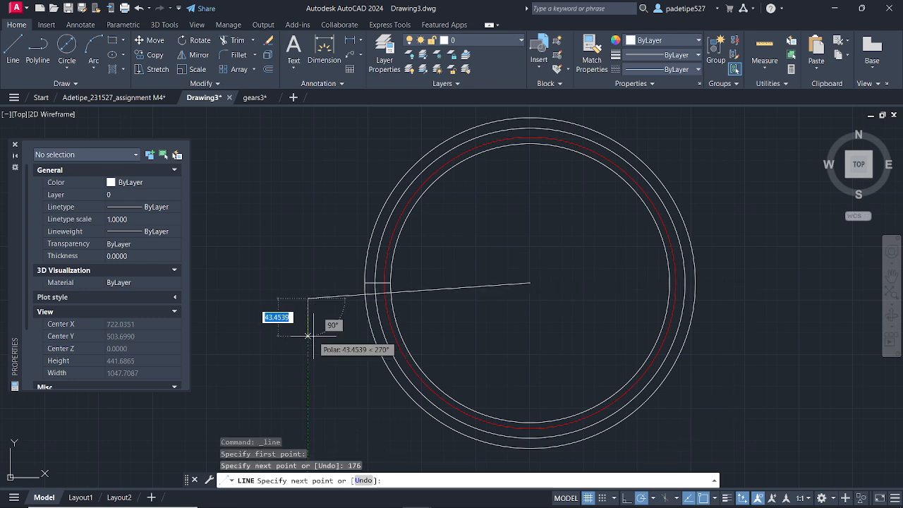
key(Escape)
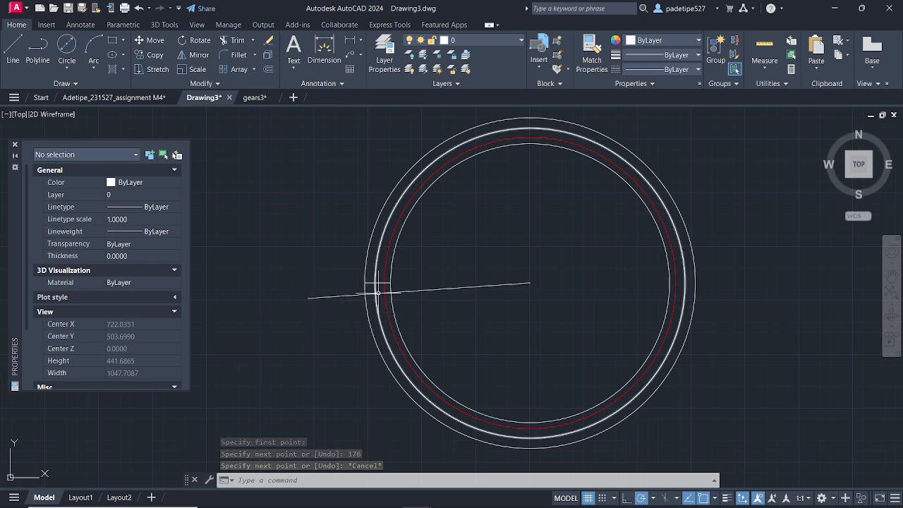
Step: Examine where the short horizontal line and the angled line cross the gear circles
scroll(385, 282, up, 6)
scroll(385, 289, down, 3)
scroll(393, 293, down, 3)
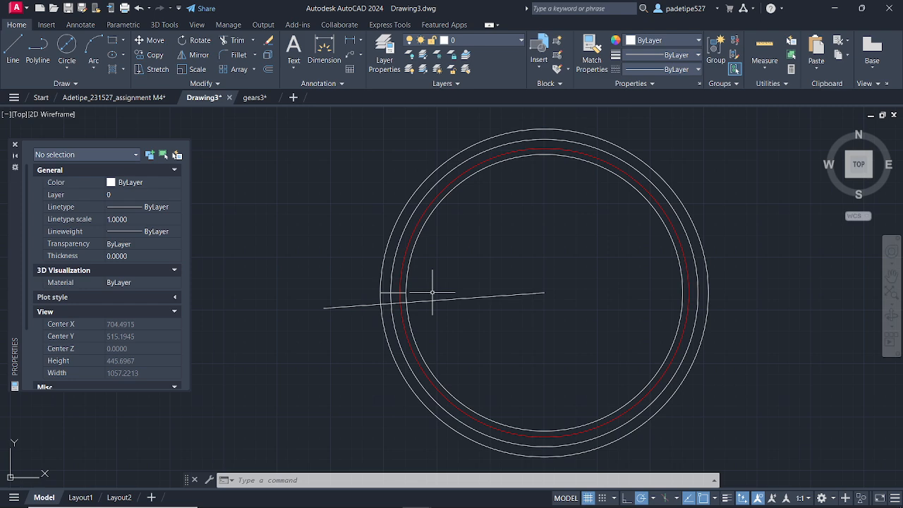
scroll(367, 286, up, 6)
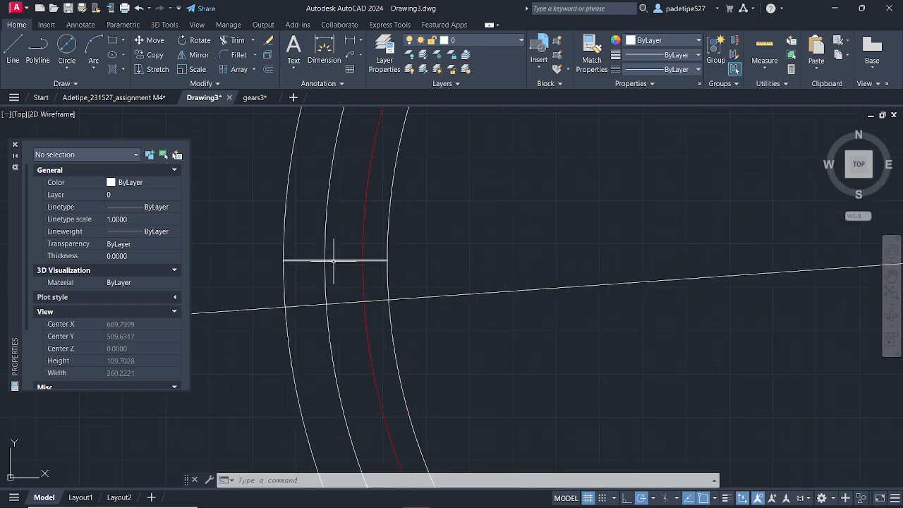
click(333, 261)
scroll(341, 257, up, 5)
scroll(305, 224, down, 5)
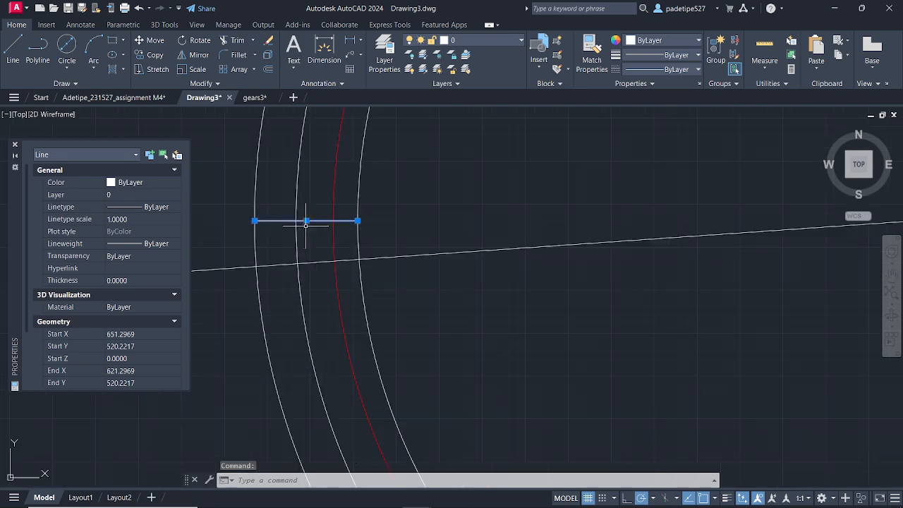
scroll(294, 224, up, 5)
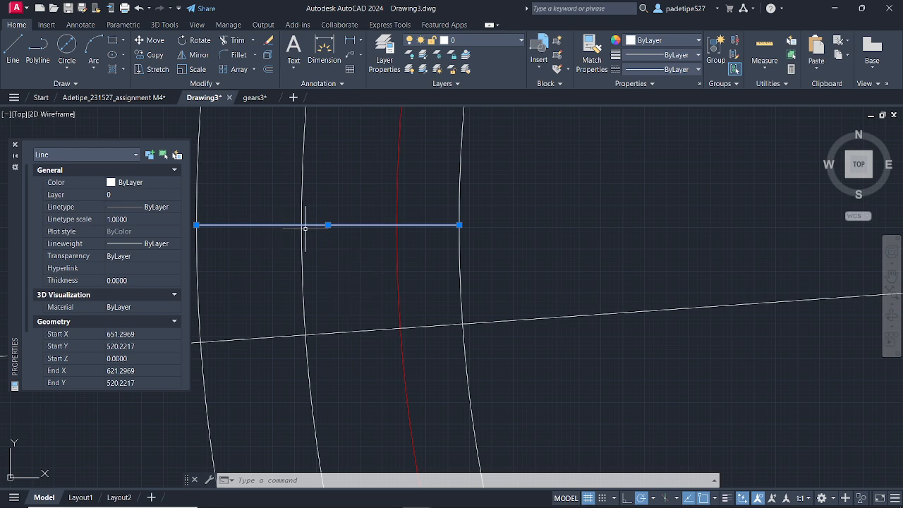
scroll(306, 229, down, 4)
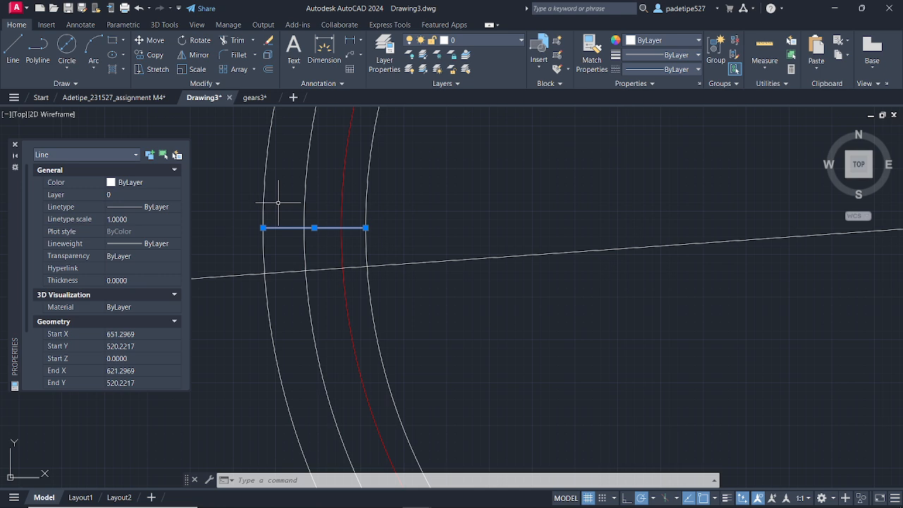
key(Escape)
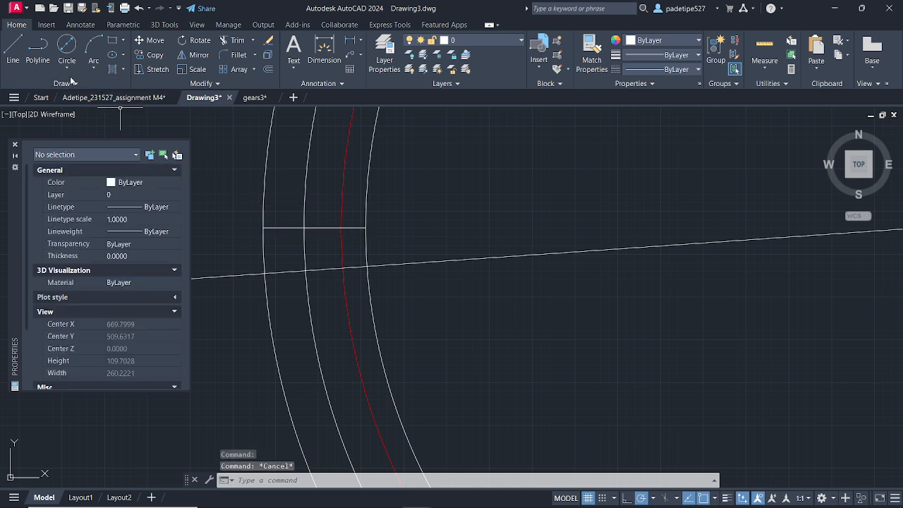
Step: Divide the short horizontal line between the addendum and dedendum circles into 3 equal segments
click(78, 80)
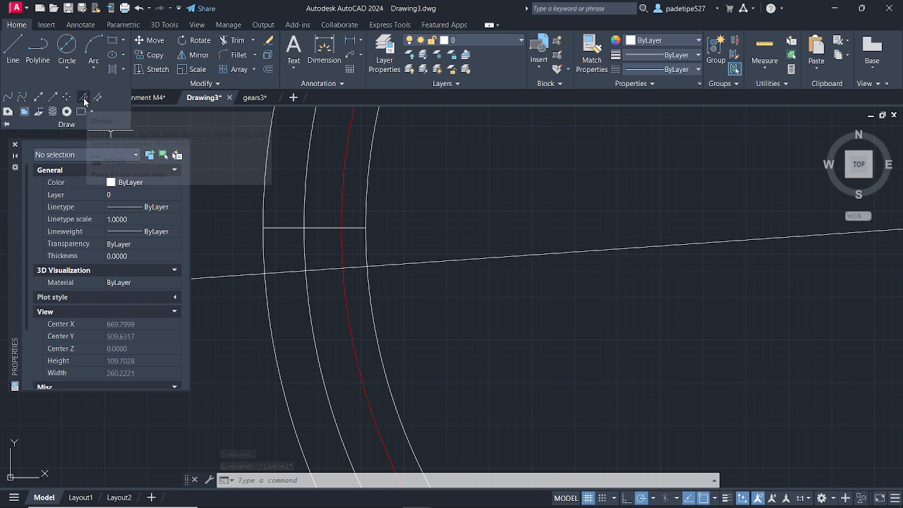
click(84, 102)
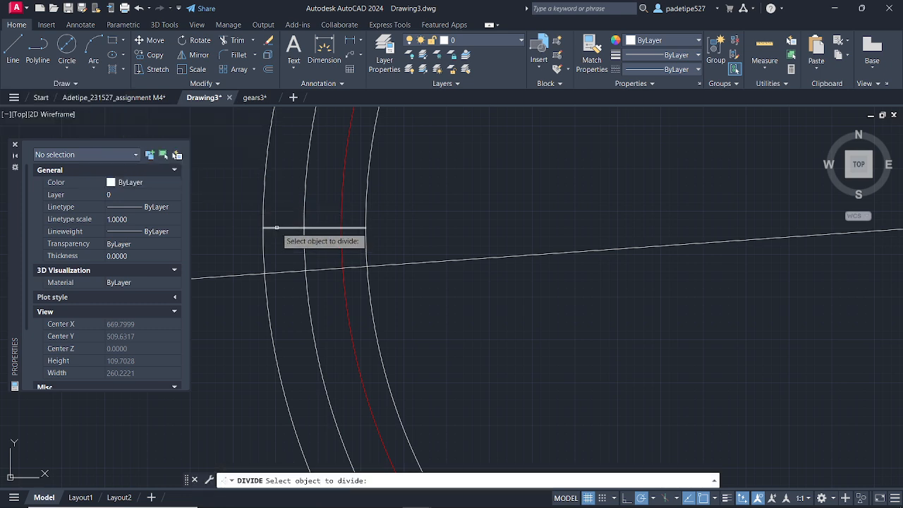
click(277, 228)
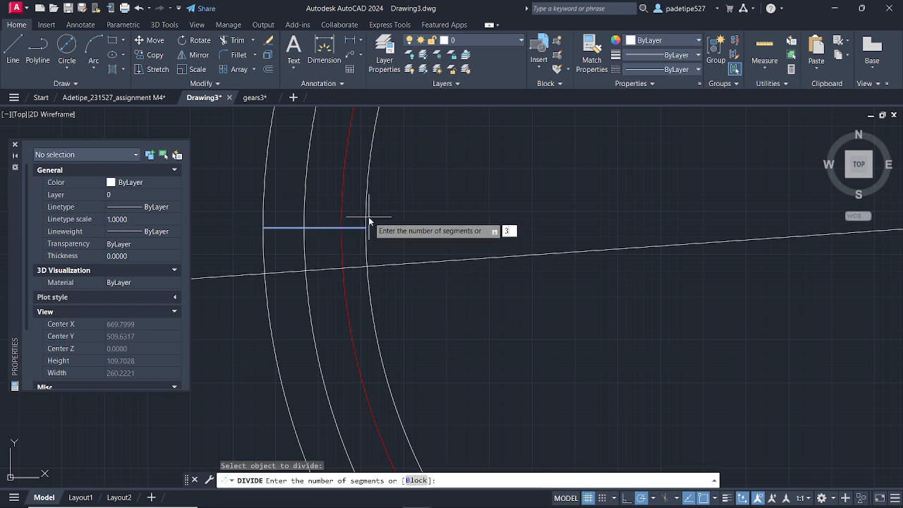
key(Return)
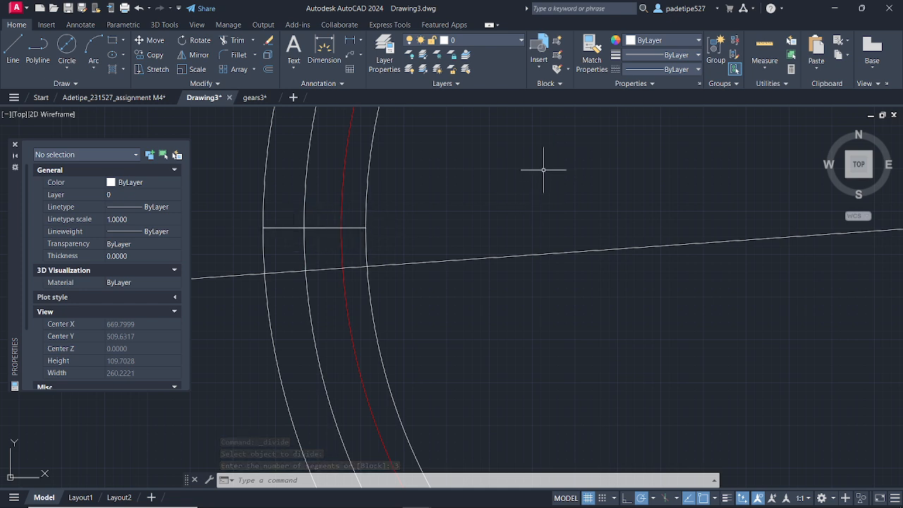
Step: Set the point style to the plain X marker so the division points show on the horizontal line
click(756, 84)
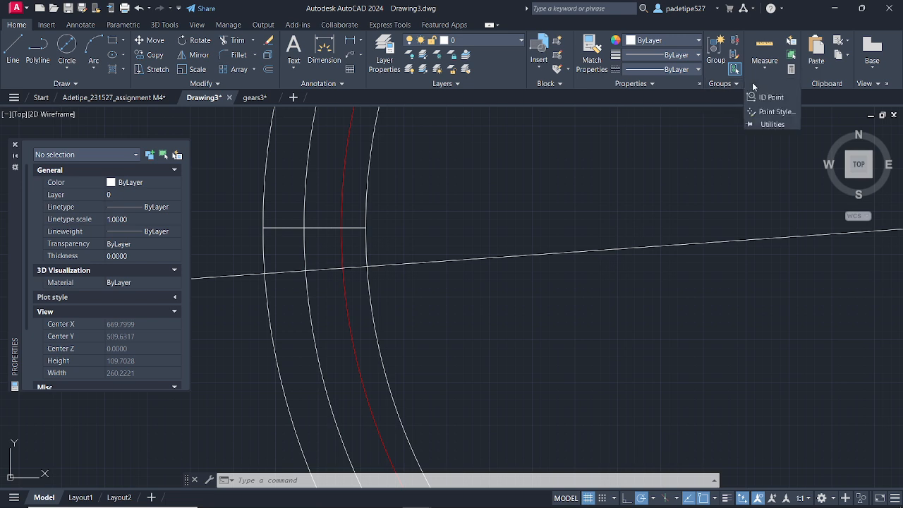
click(776, 112)
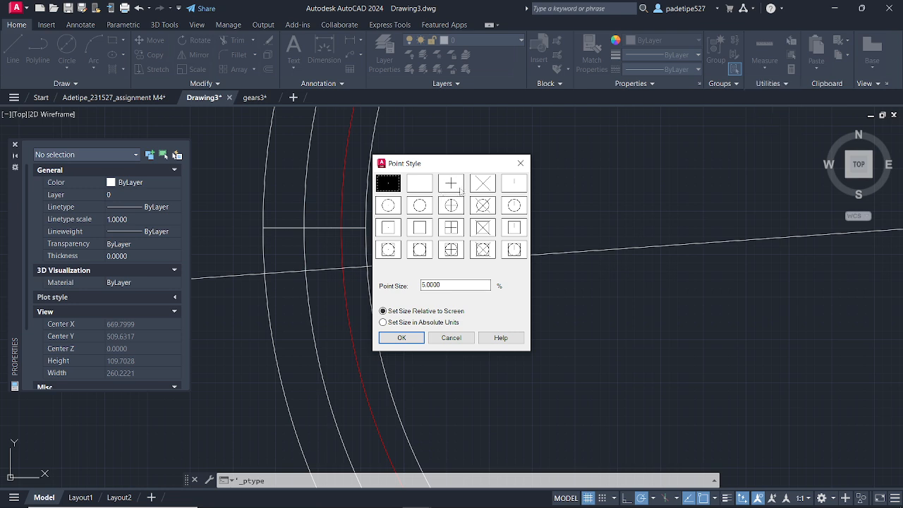
click(483, 185)
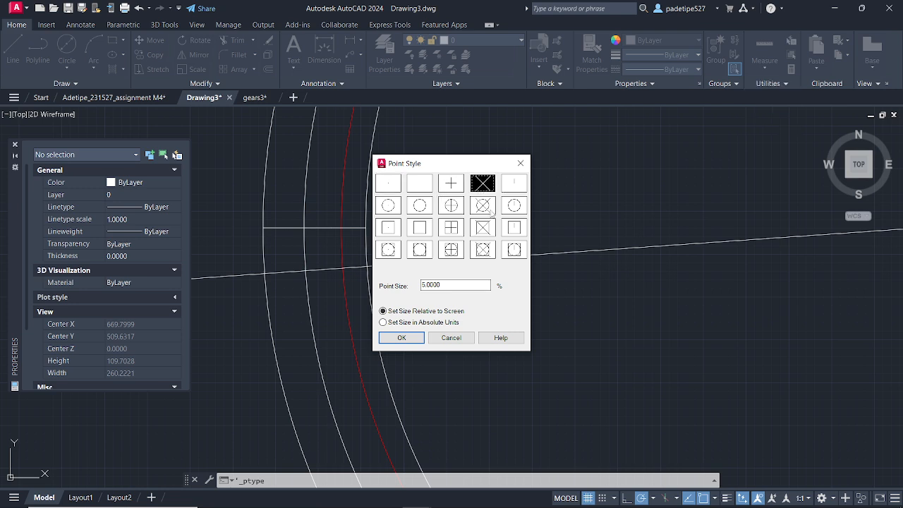
click(417, 339)
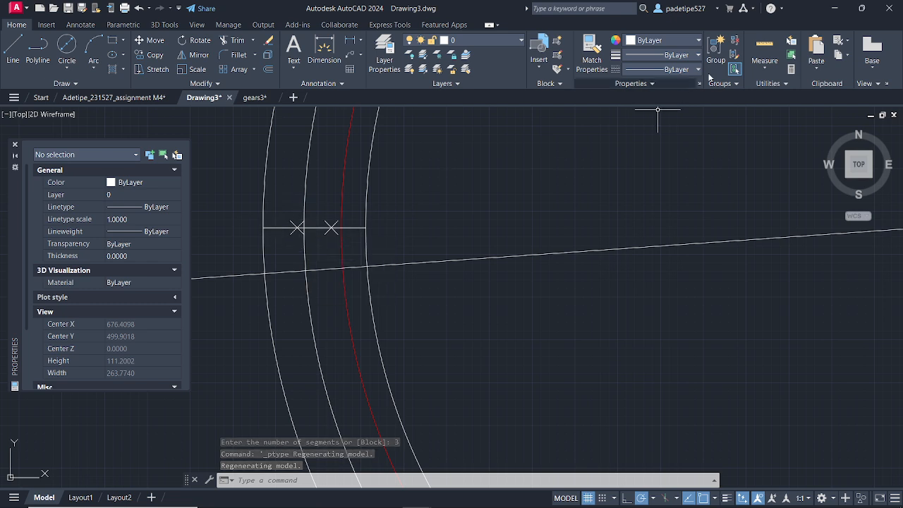
click(789, 84)
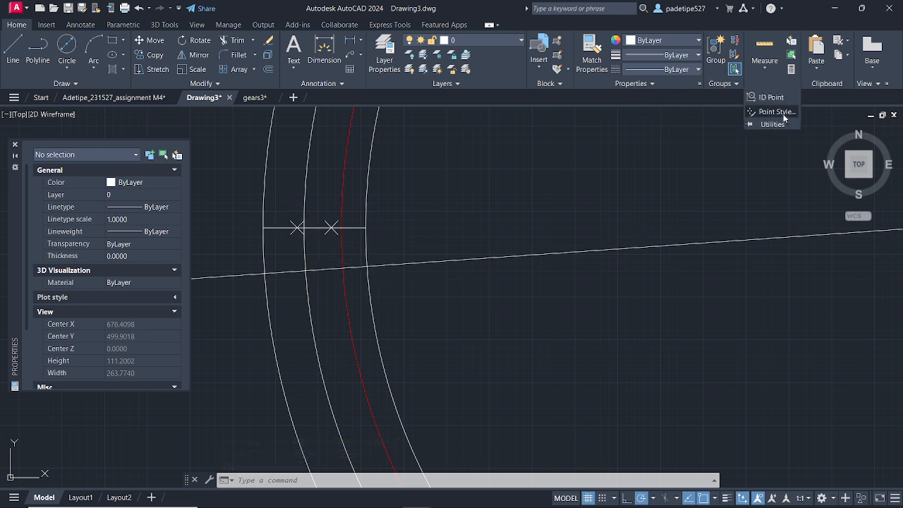
click(779, 112)
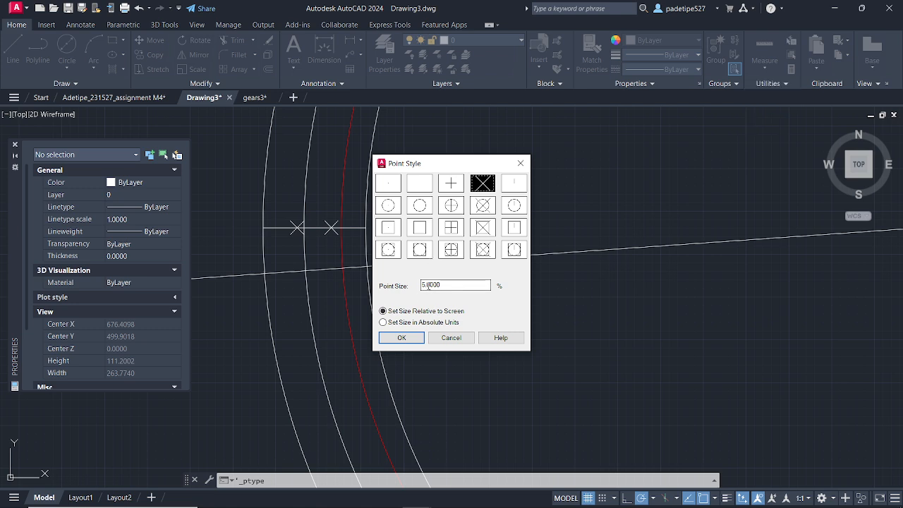
click(449, 339)
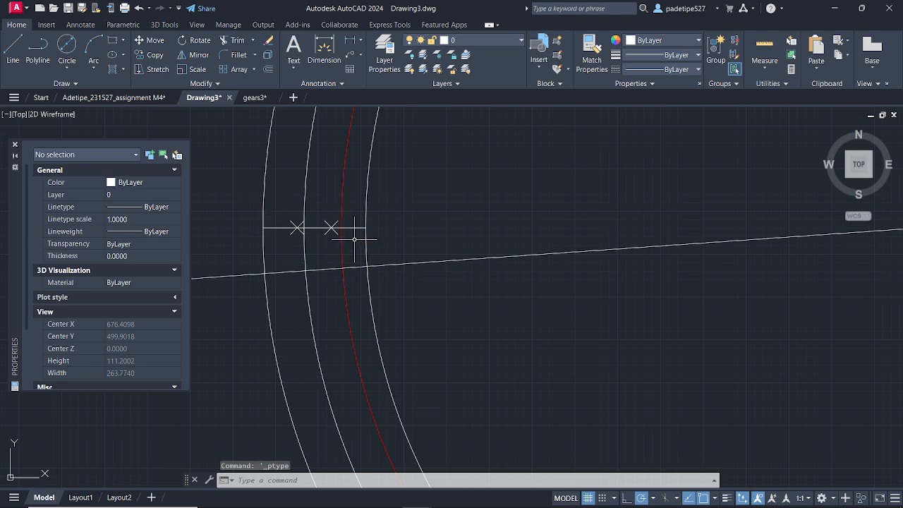
Step: Check the division points on the horizontal line and review which object snap modes are enabled, including Node and Tangent
scroll(307, 242, down, 2)
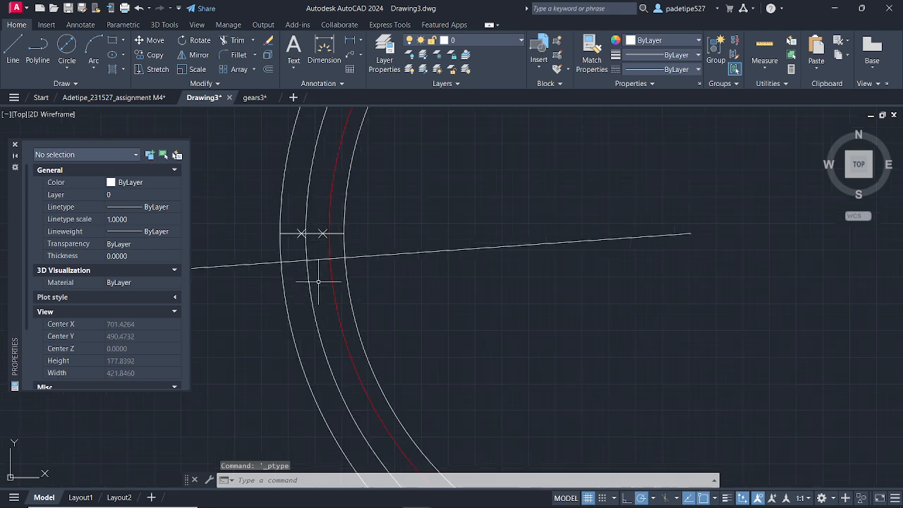
scroll(329, 318, down, 2)
scroll(341, 348, up, 5)
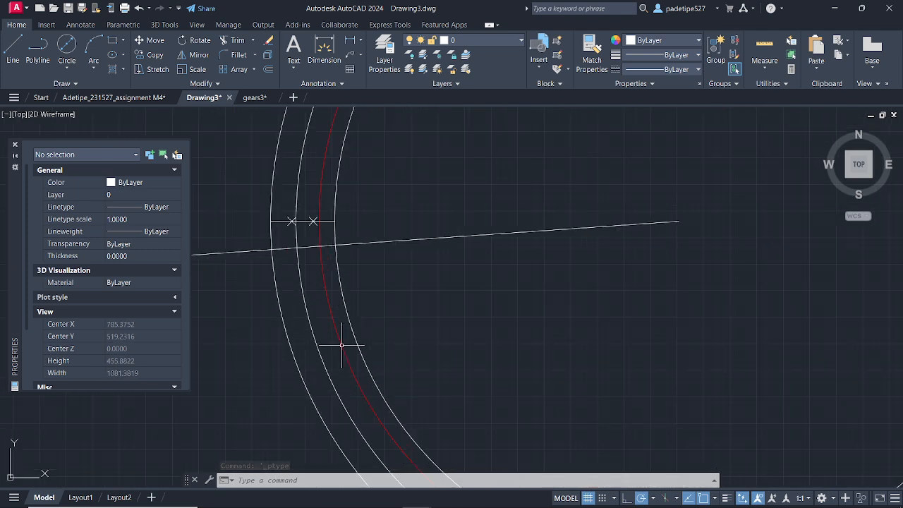
scroll(234, 196, down, 2)
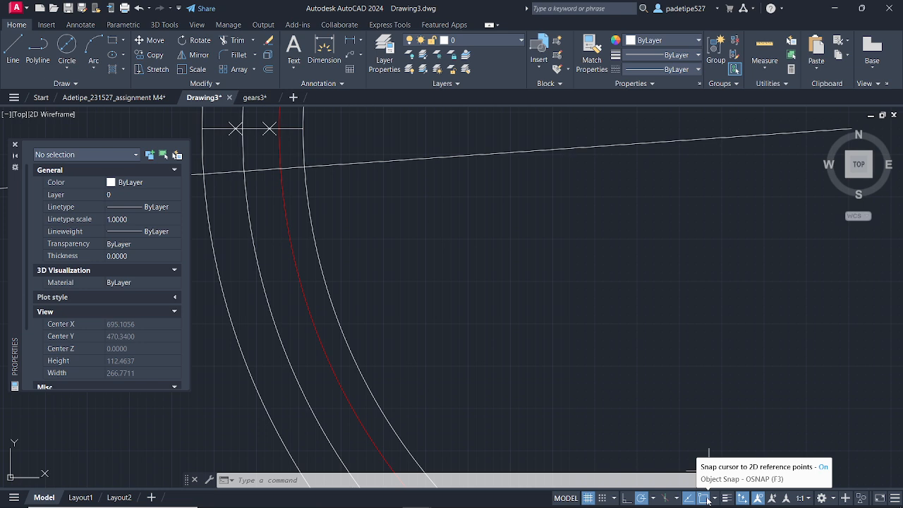
click(714, 499)
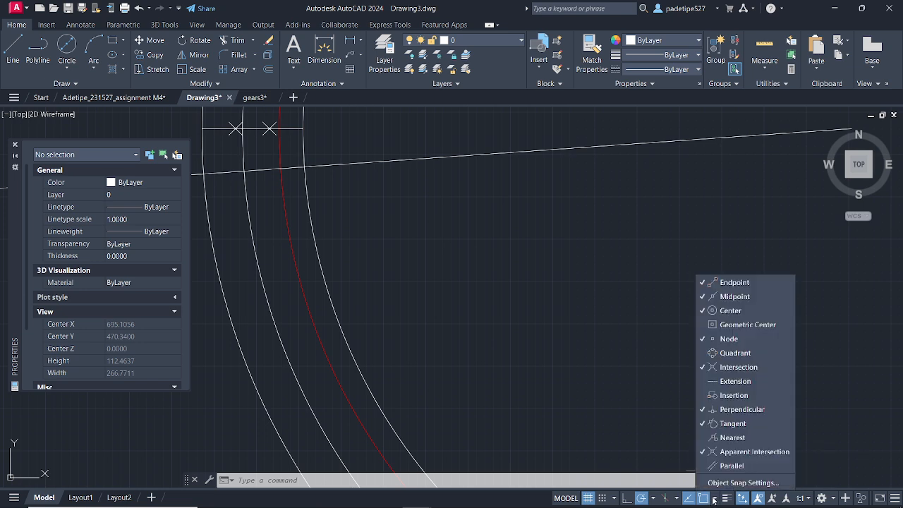
click(715, 498)
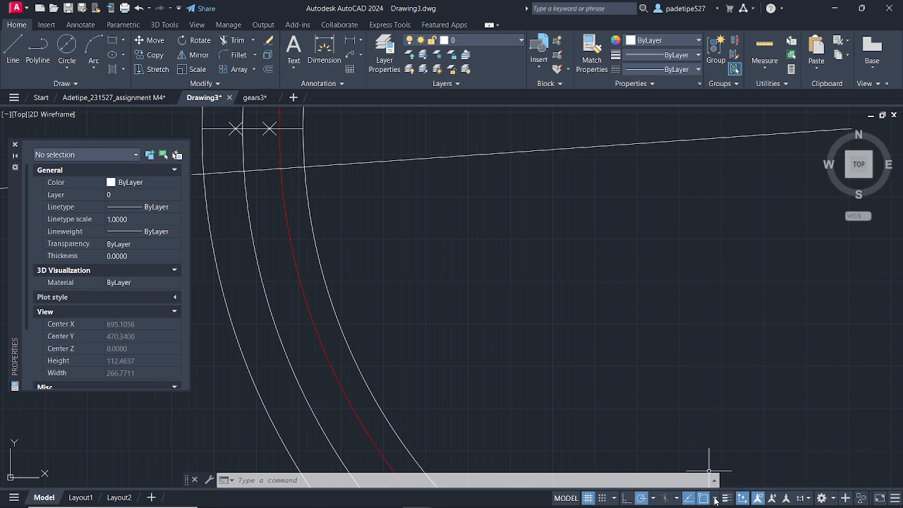
click(716, 499)
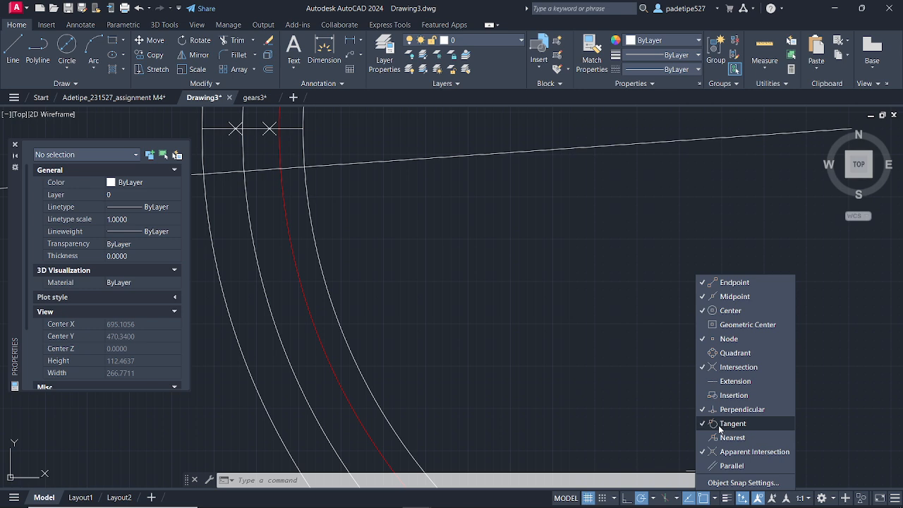
click(618, 354)
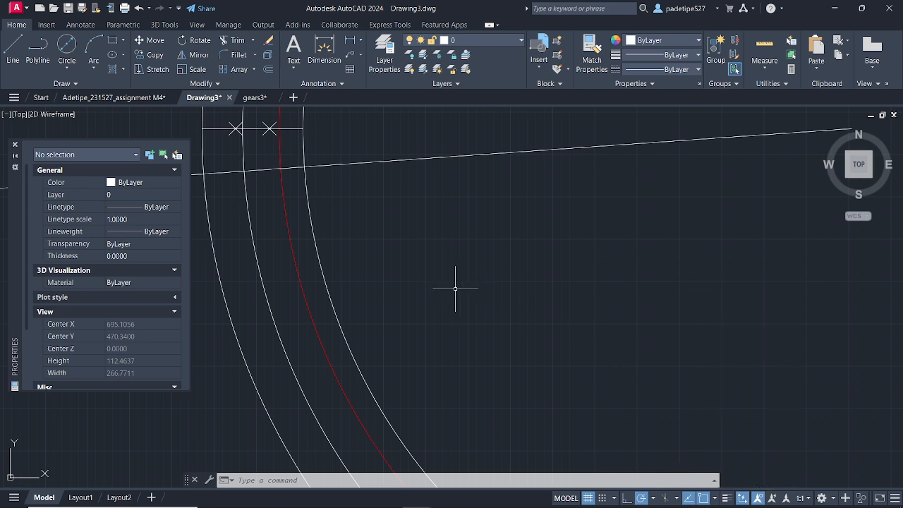
Step: Draw a line from the division point nearest the addendum circle down to its tangent point on the red circle
click(13, 53)
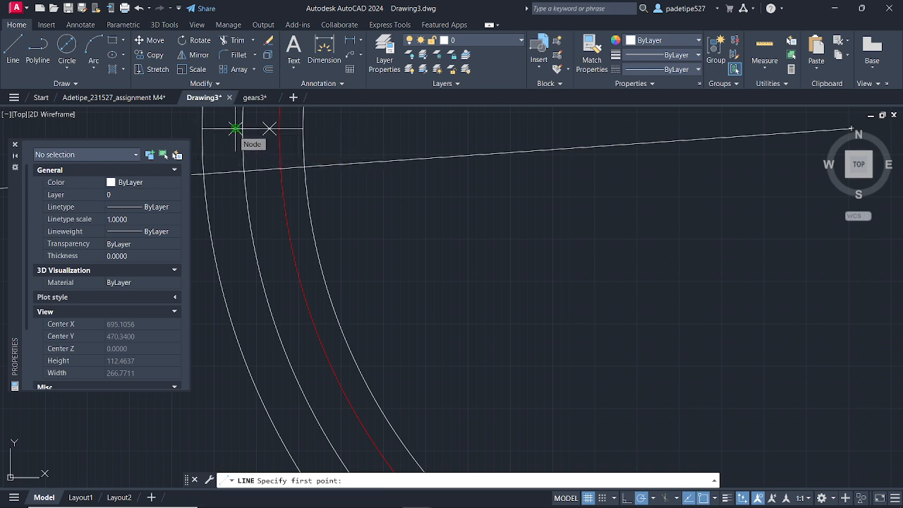
click(235, 128)
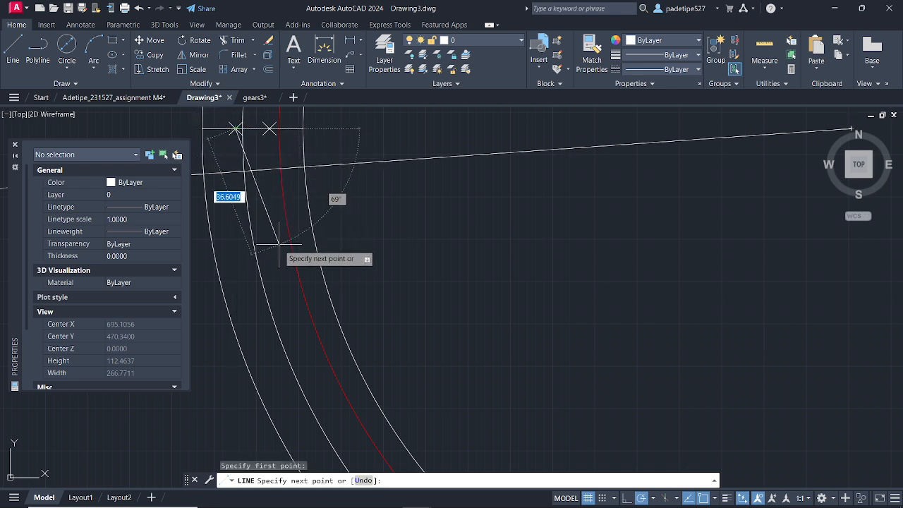
click(319, 340)
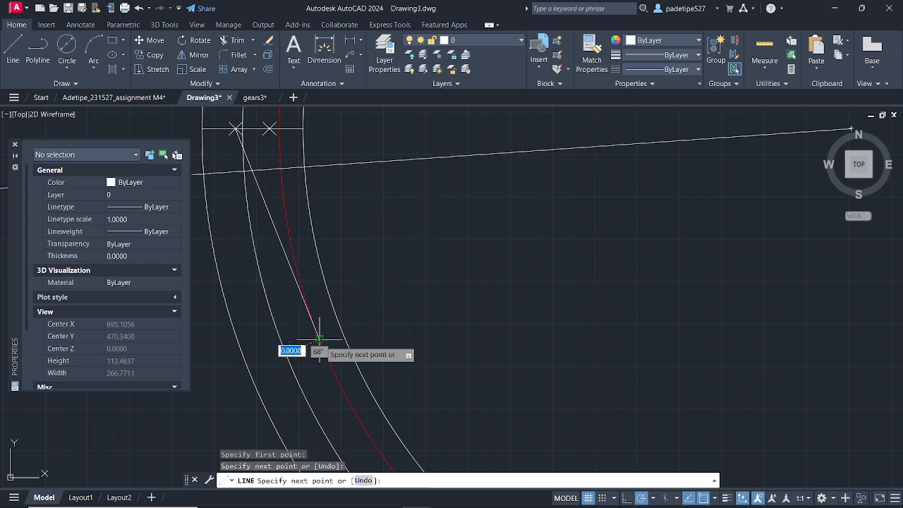
key(Escape)
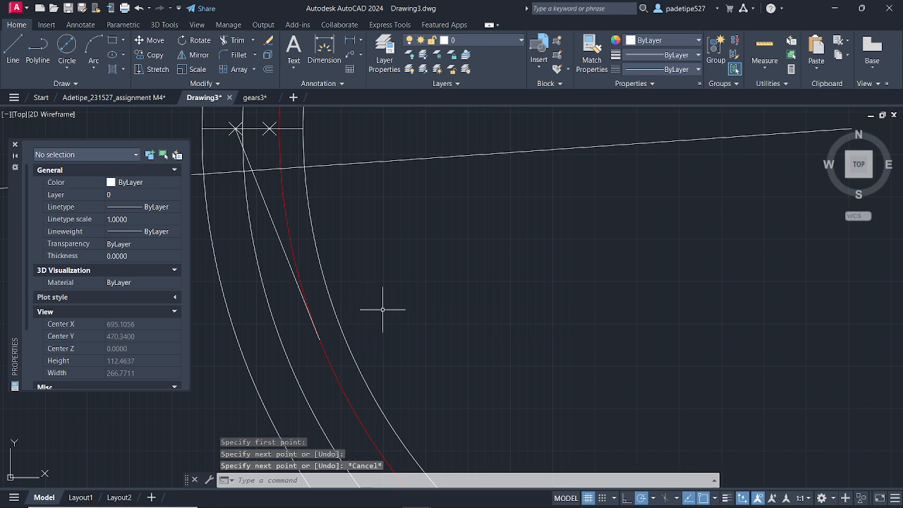
click(266, 205)
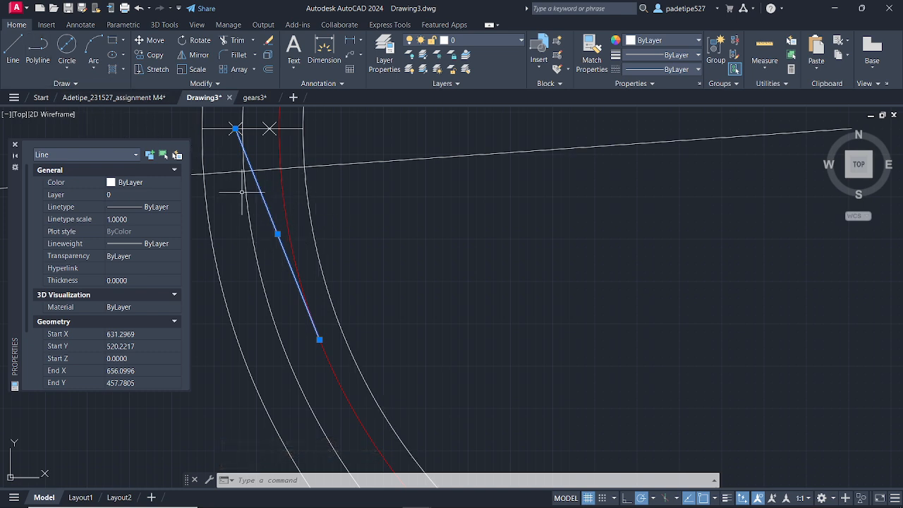
key(Escape)
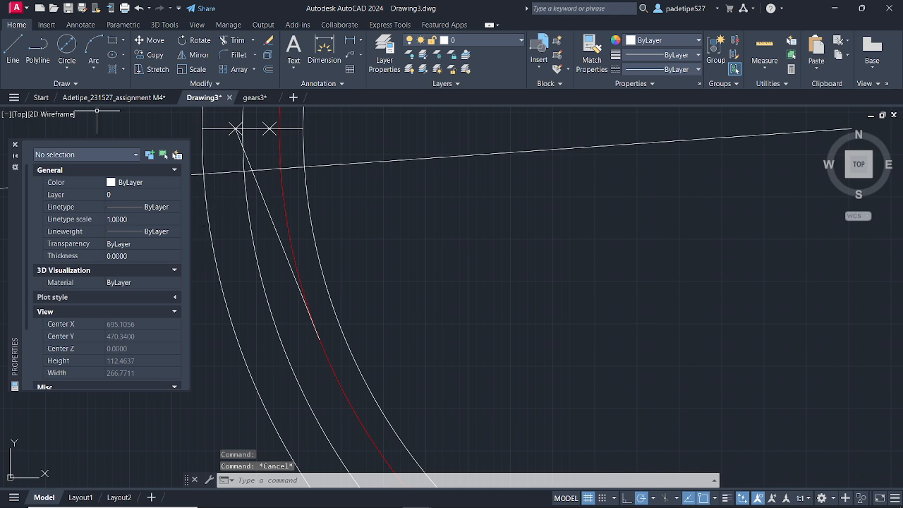
Step: Divide the tangent line into 4 equal segments
click(84, 81)
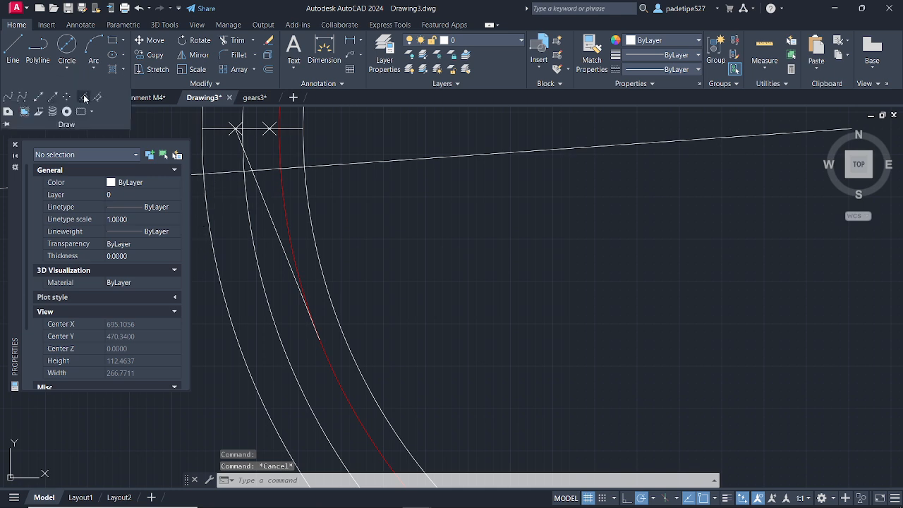
click(85, 99)
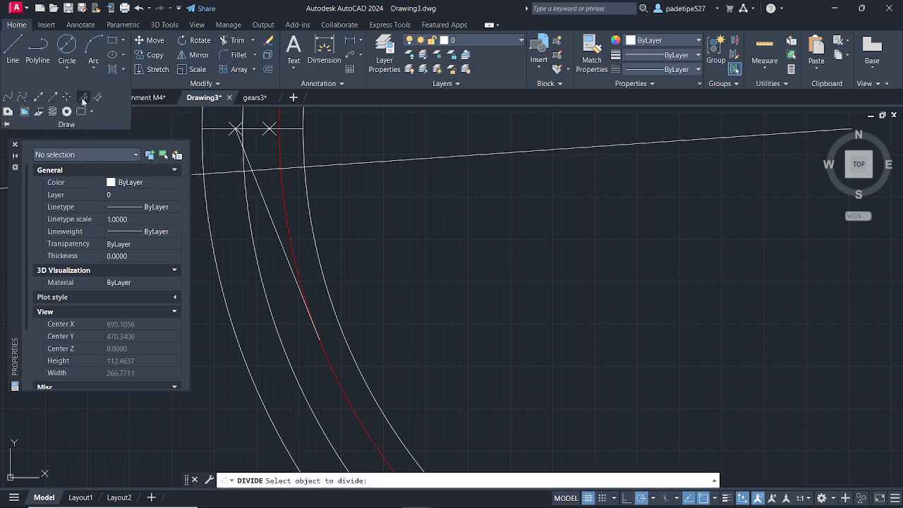
click(261, 197)
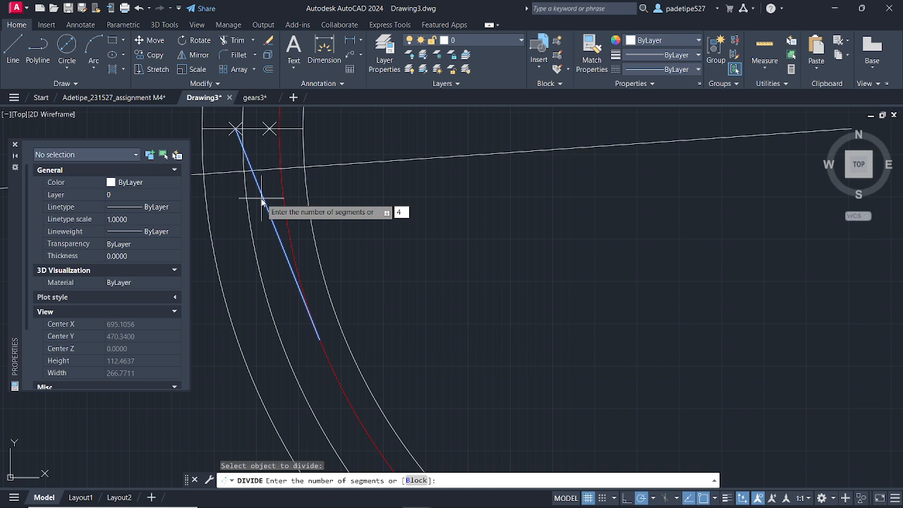
text(4)
key(Return)
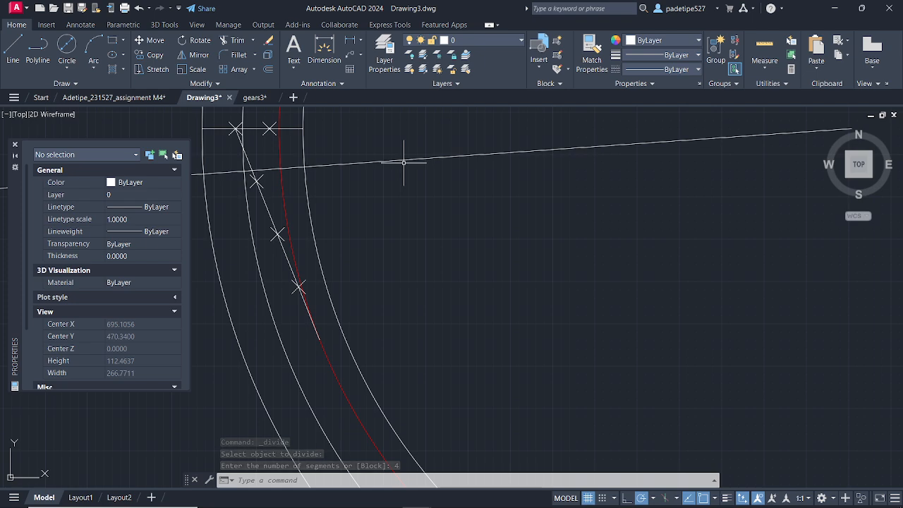
Step: Draw a circle of radius about 50 centered on the tangent line's lowest division point, passing through the line's upper endpoint
scroll(410, 193, down, 4)
scroll(398, 168, up, 4)
scroll(377, 381, down, 2)
scroll(349, 244, up, 4)
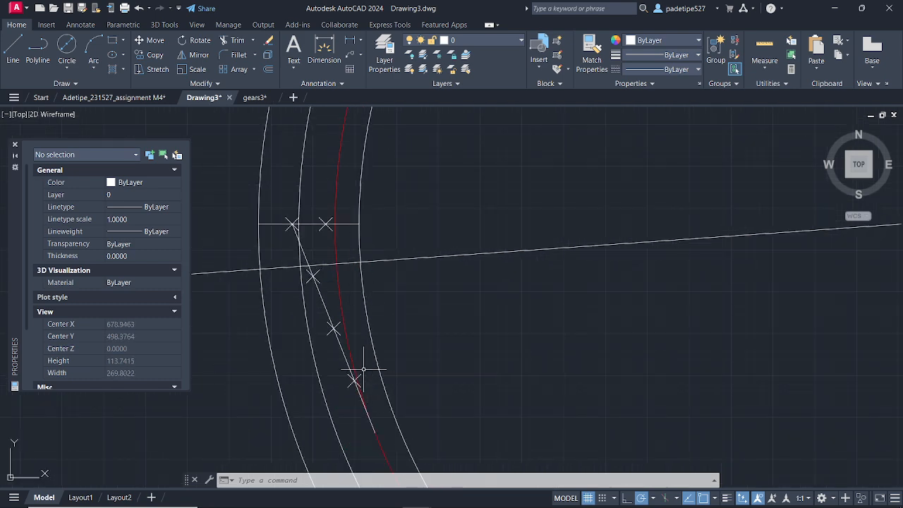
click(70, 64)
click(88, 113)
click(67, 44)
scroll(350, 381, up, 8)
click(340, 376)
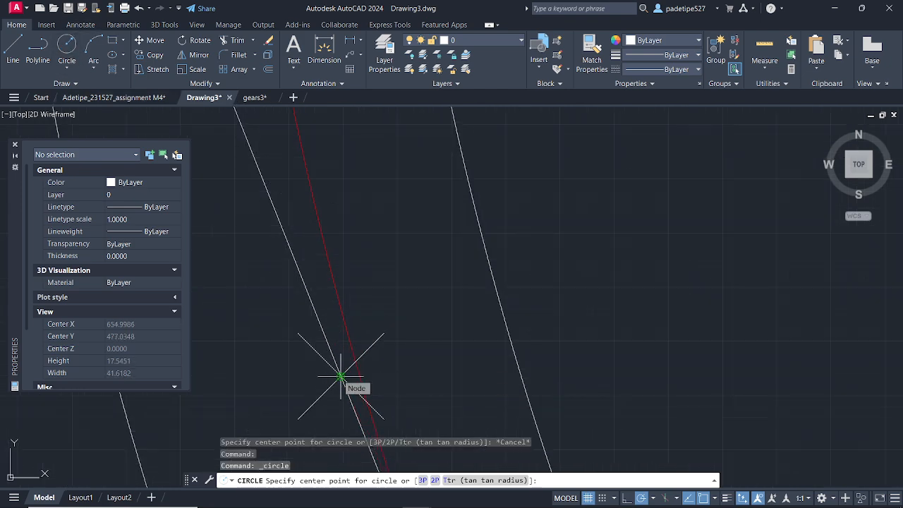
scroll(307, 321, down, 4)
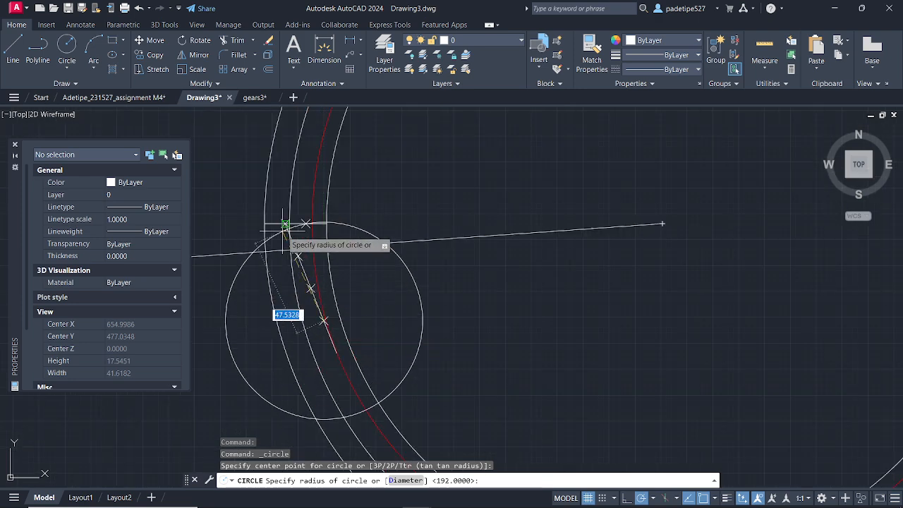
scroll(289, 187, up, 5)
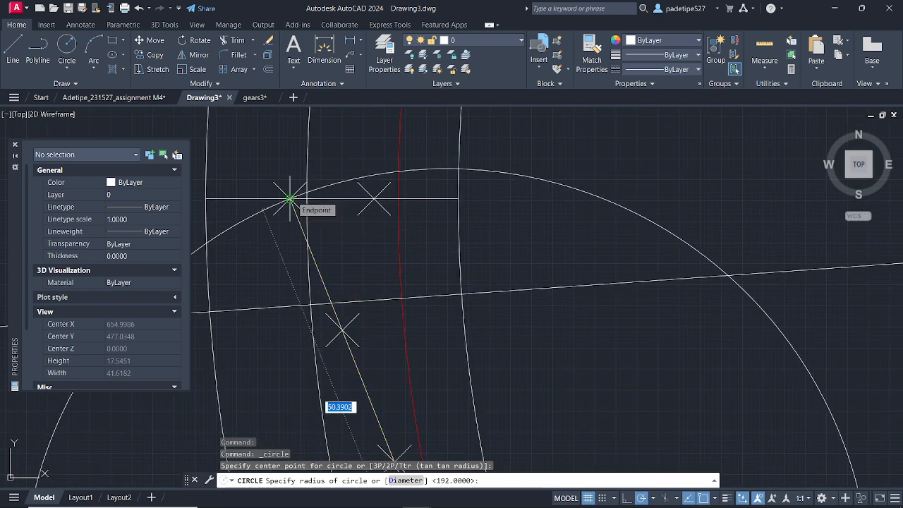
click(290, 199)
scroll(290, 199, down, 3)
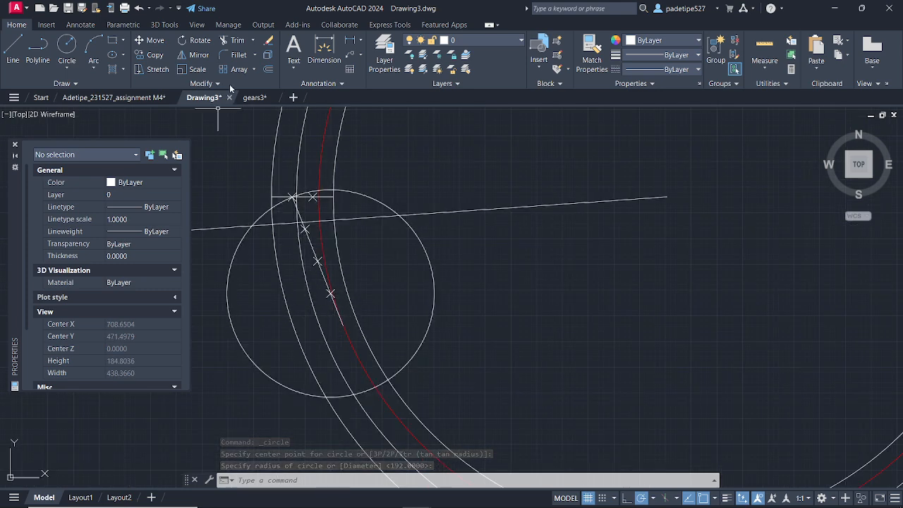
Step: Trim the construction circle to leave only the flank arc between the addendum and dedendum circles, removing its leftover pieces
click(234, 41)
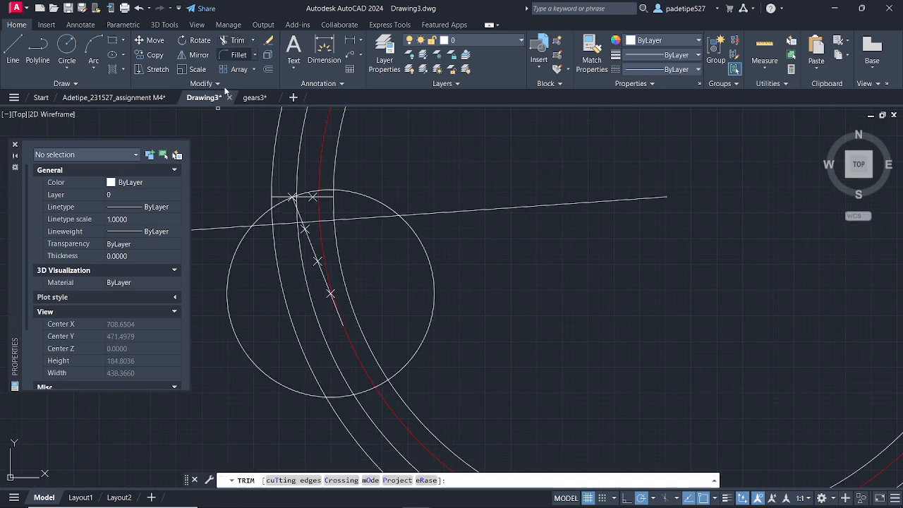
click(230, 266)
click(422, 239)
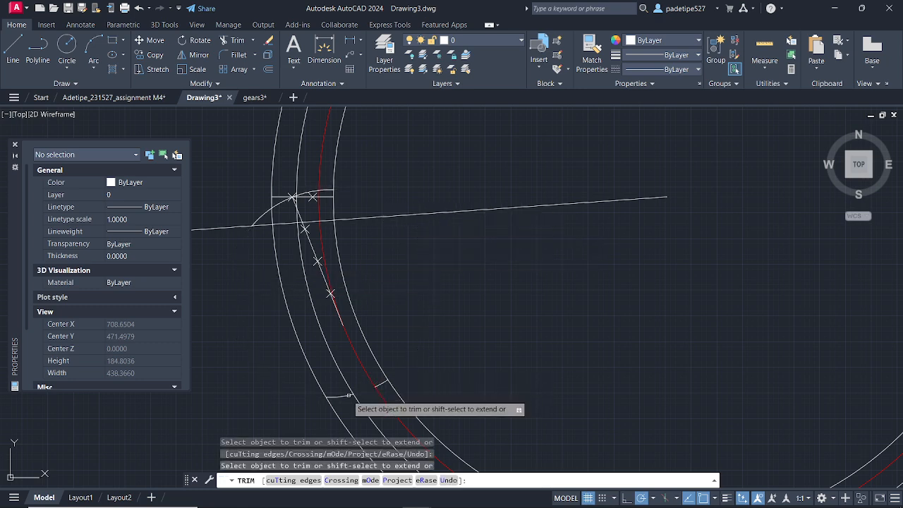
click(376, 384)
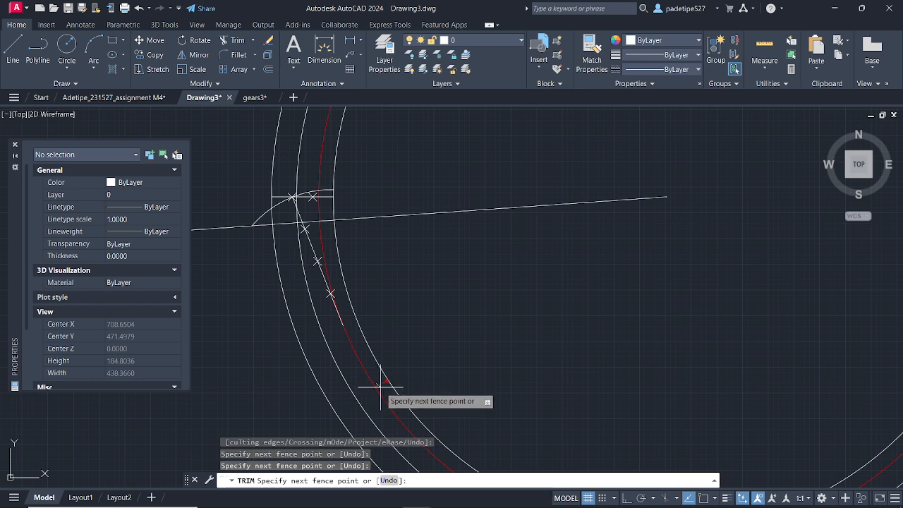
click(379, 386)
click(380, 385)
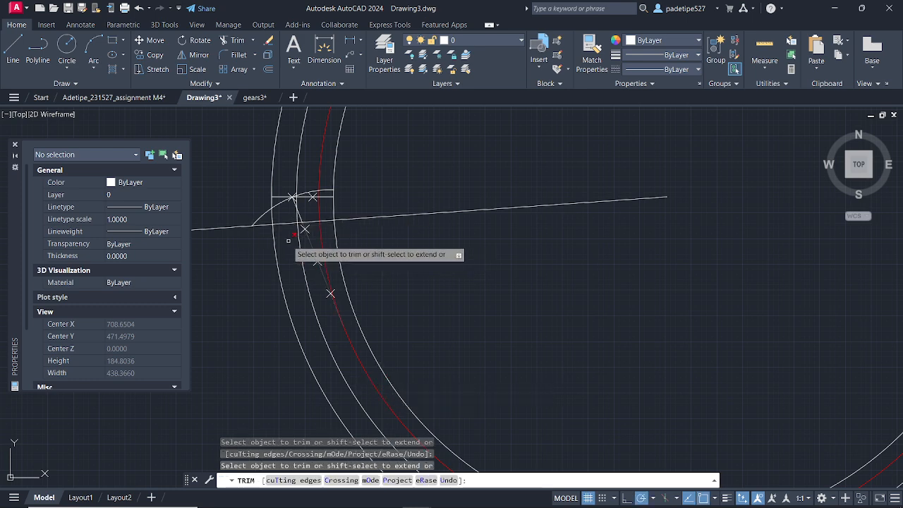
click(261, 216)
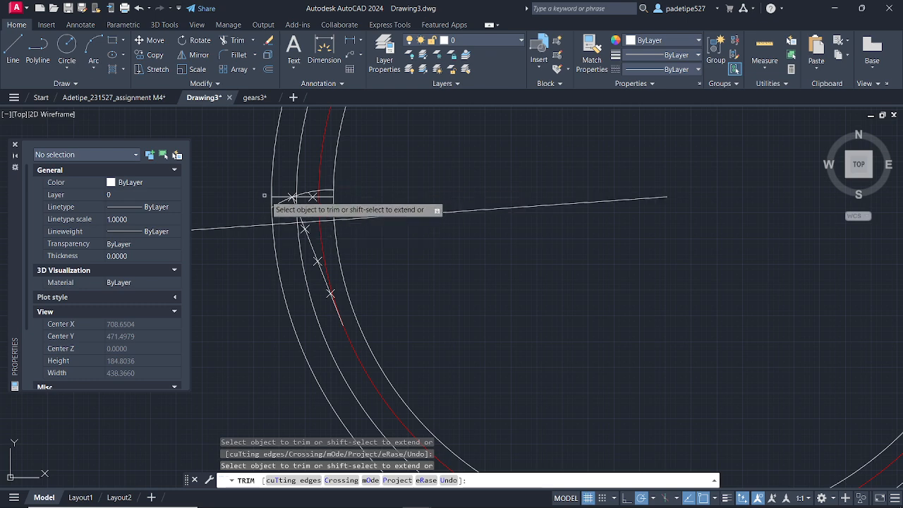
key(Escape)
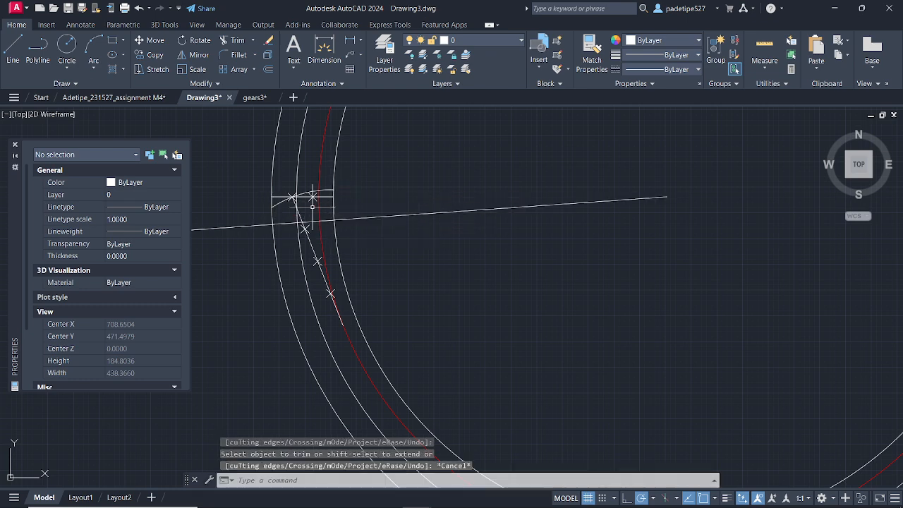
Step: Erase the tangent line, all the division points and the short horizontal line around the flank arc
scroll(316, 212, up, 2)
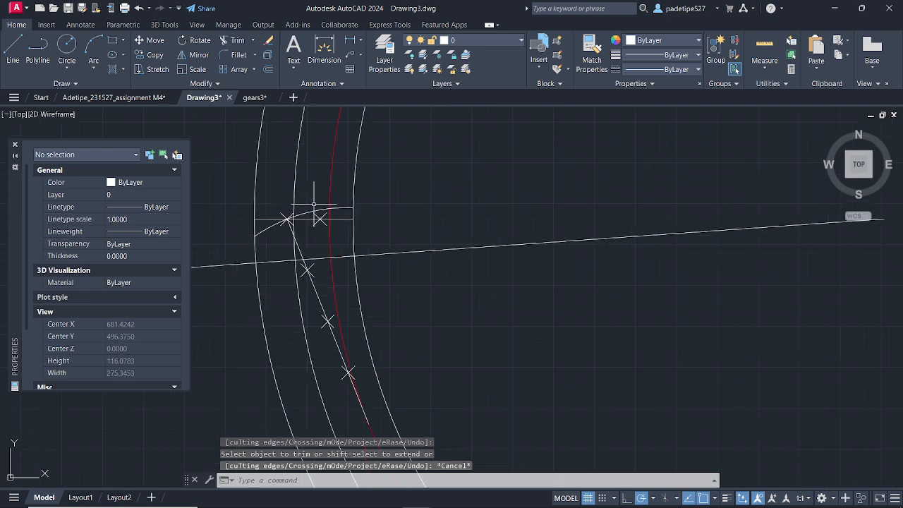
scroll(317, 242, down, 2)
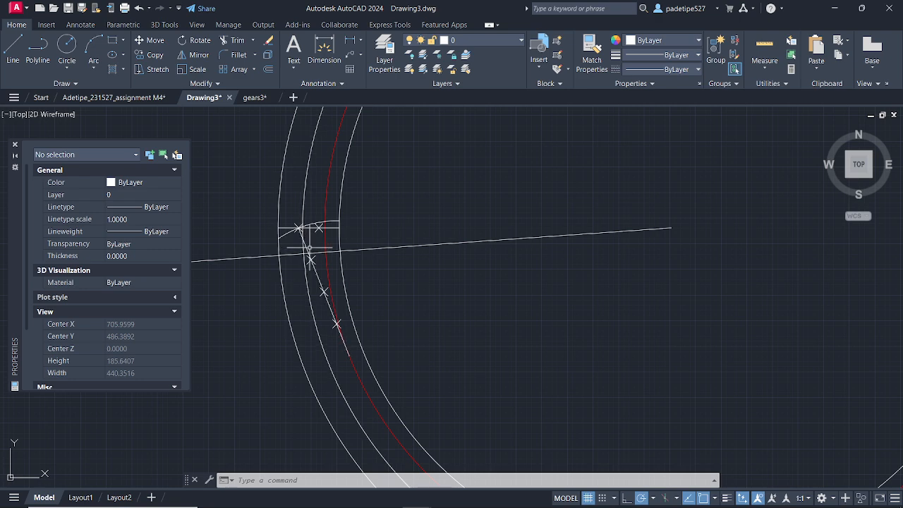
click(313, 268)
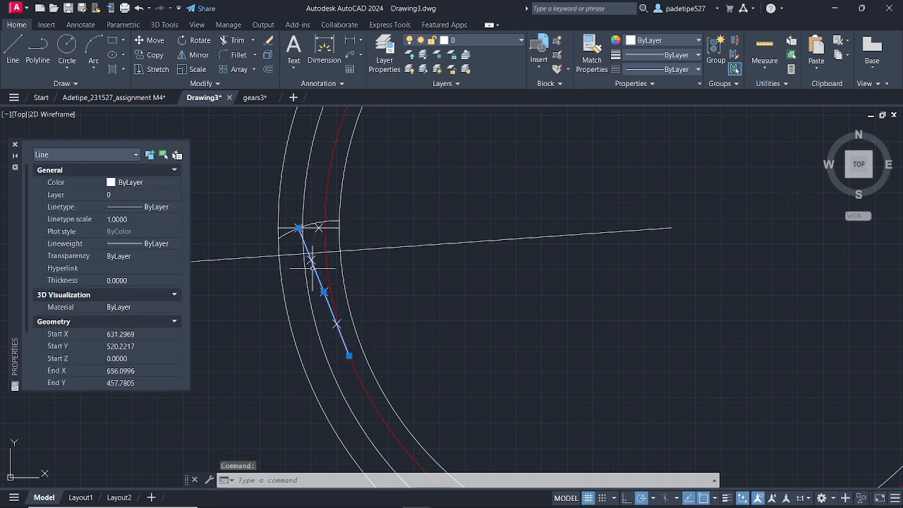
click(310, 260)
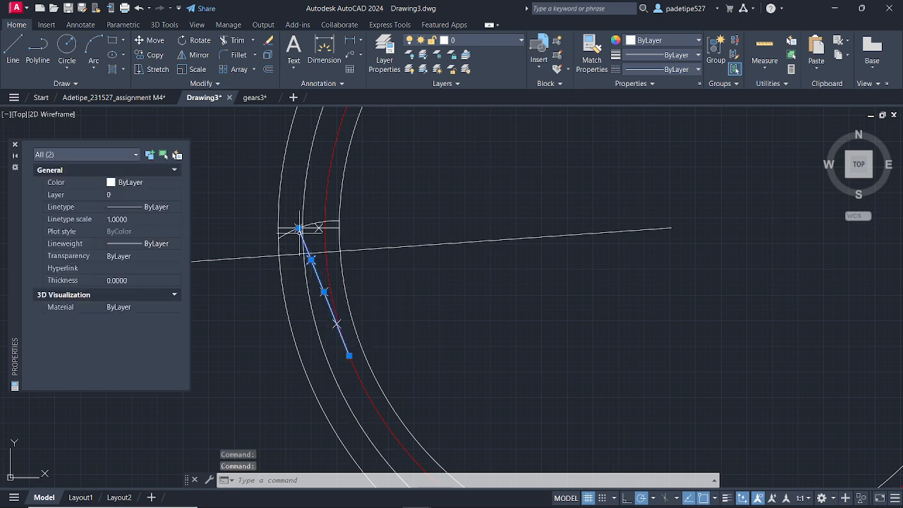
click(302, 227)
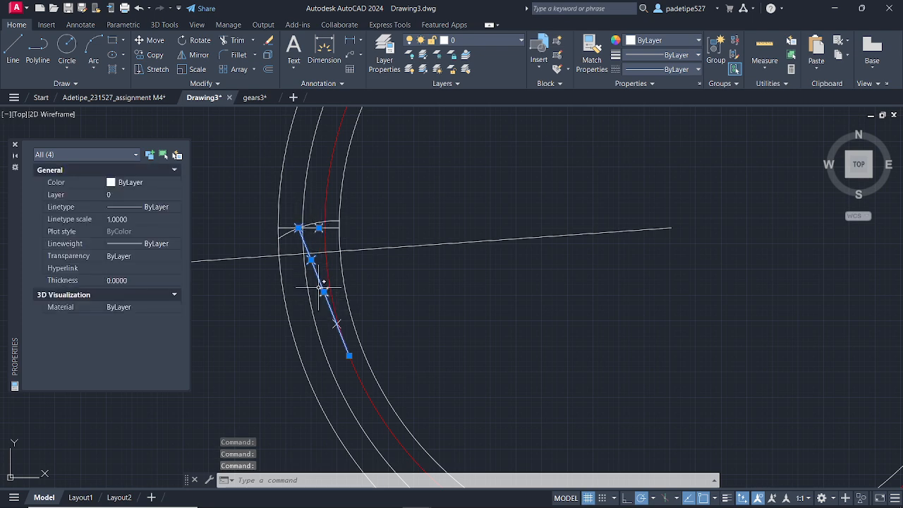
click(270, 41)
click(323, 291)
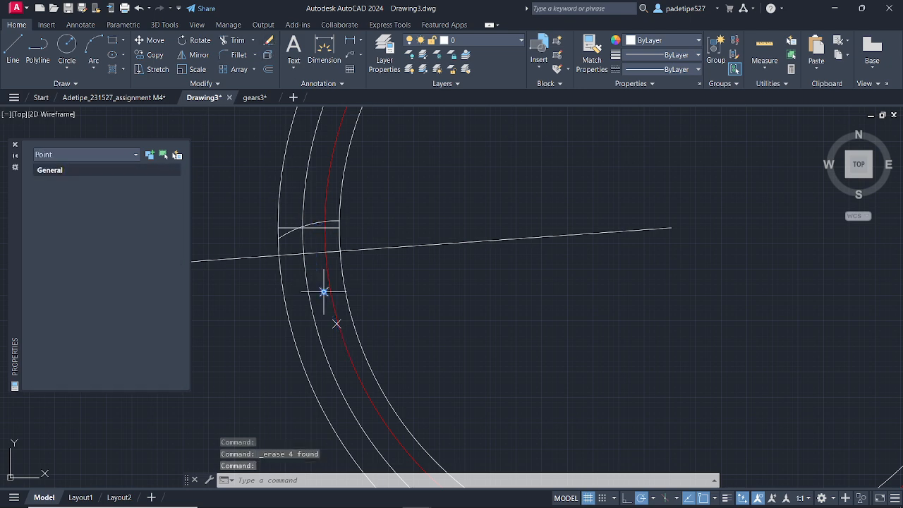
click(336, 323)
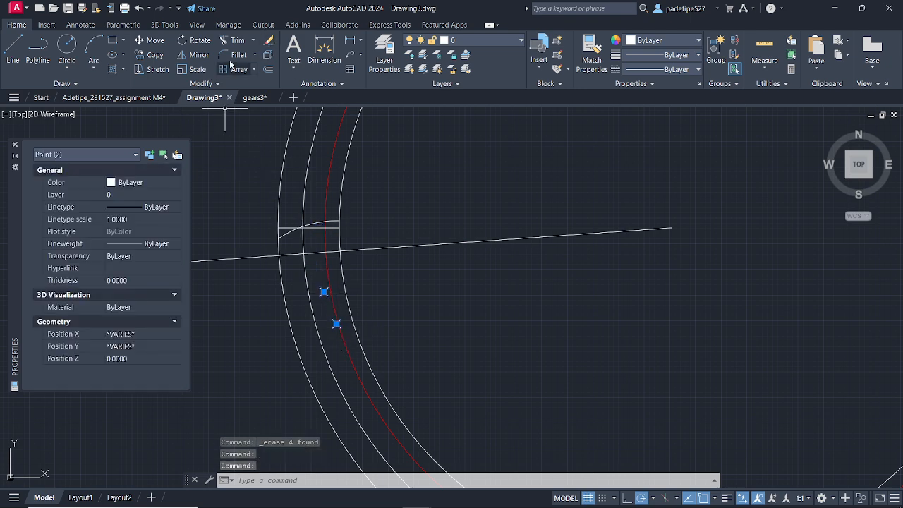
click(268, 42)
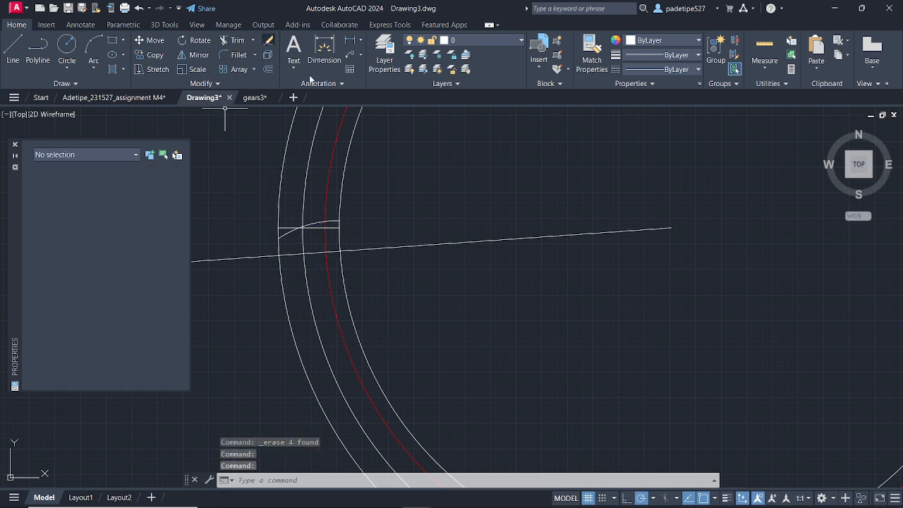
click(318, 227)
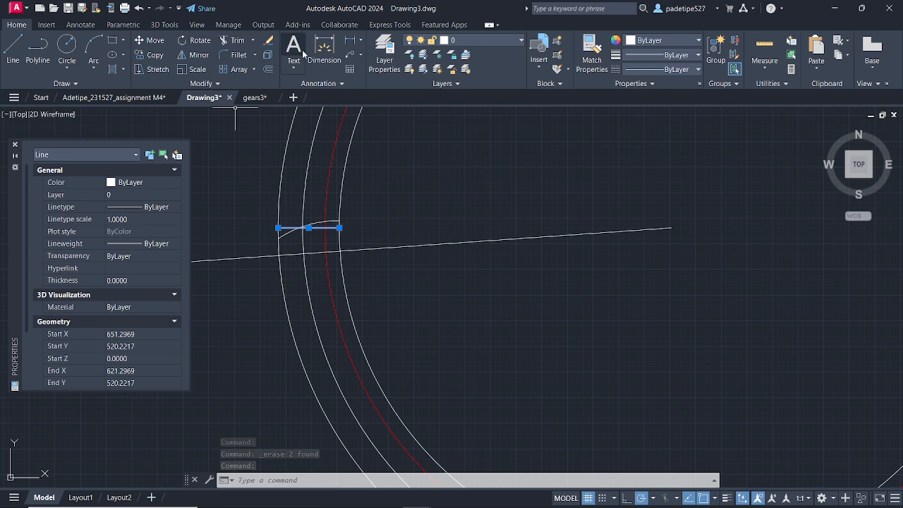
click(271, 41)
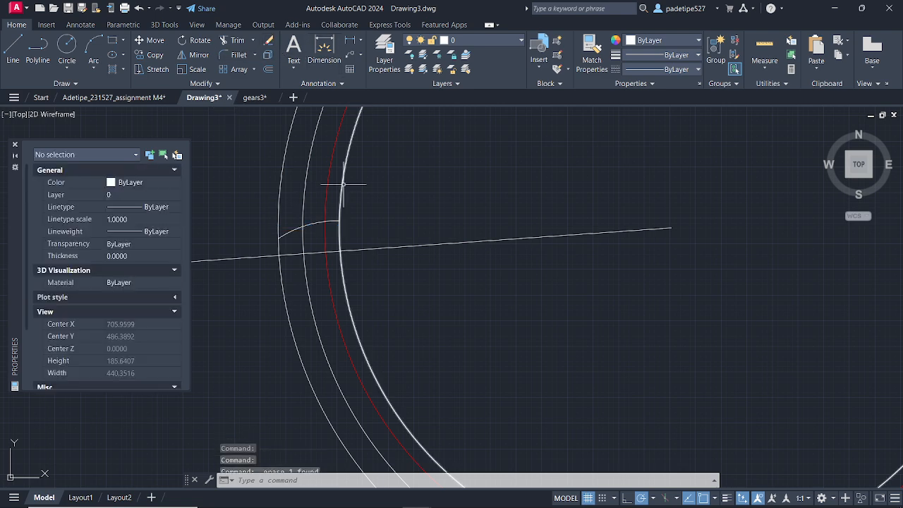
Step: Mirror the flank arc about the slanted line from the gear center, keeping the source arc
click(288, 235)
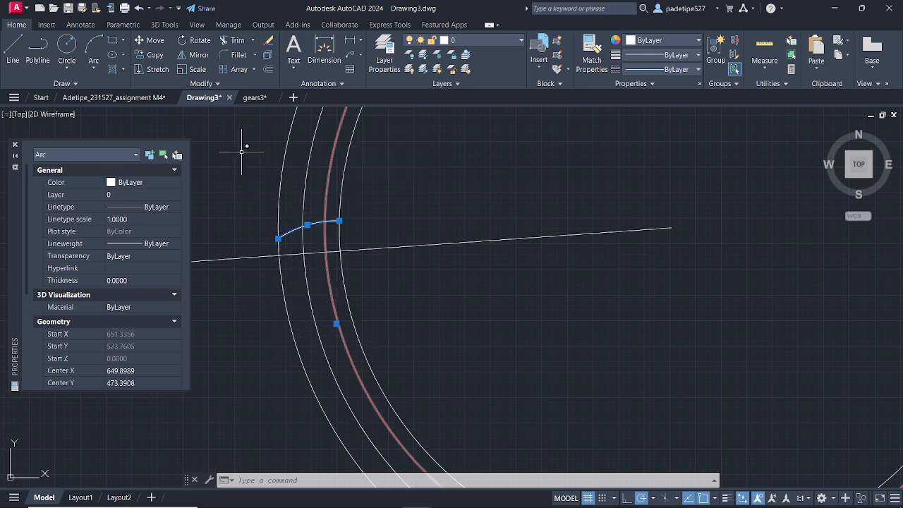
click(194, 54)
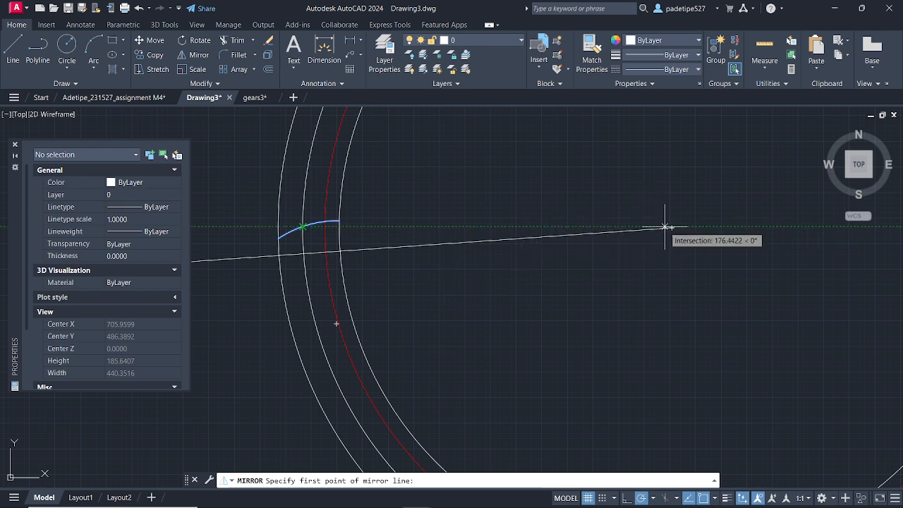
click(671, 228)
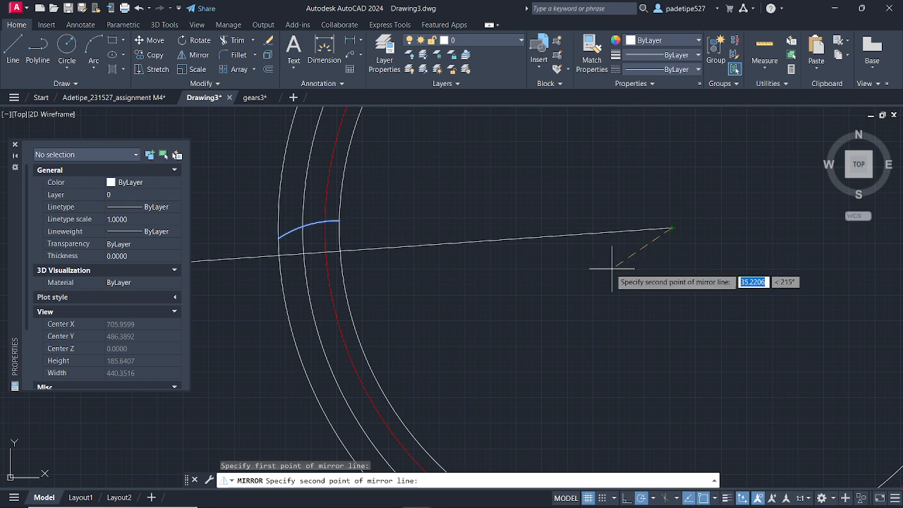
scroll(213, 261, down, 6)
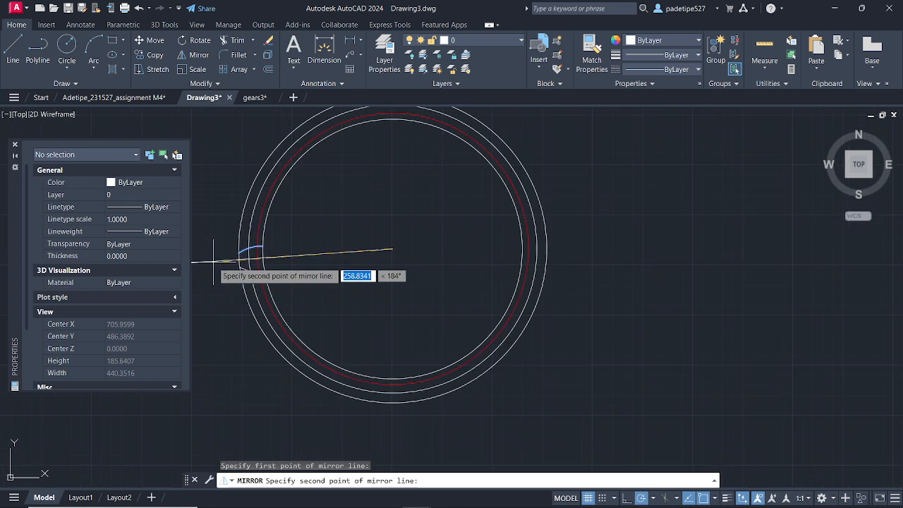
scroll(202, 258, up, 8)
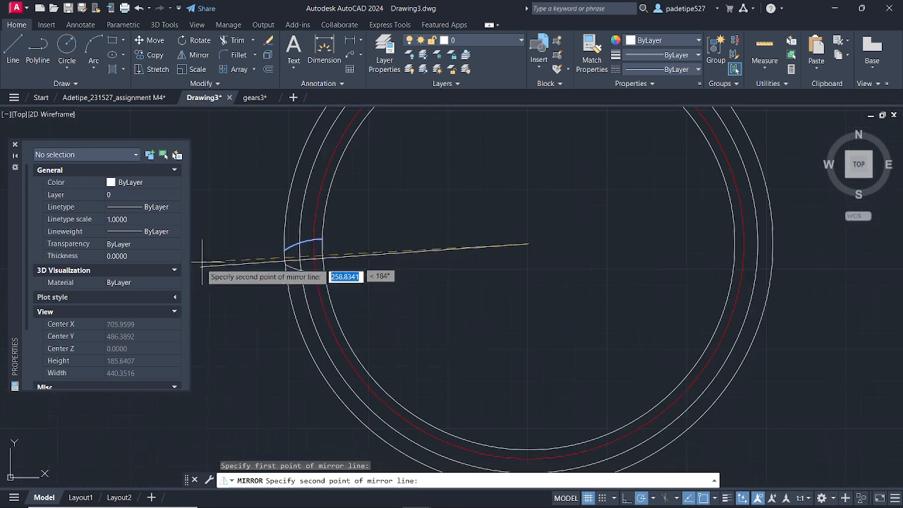
scroll(207, 298, down, 8)
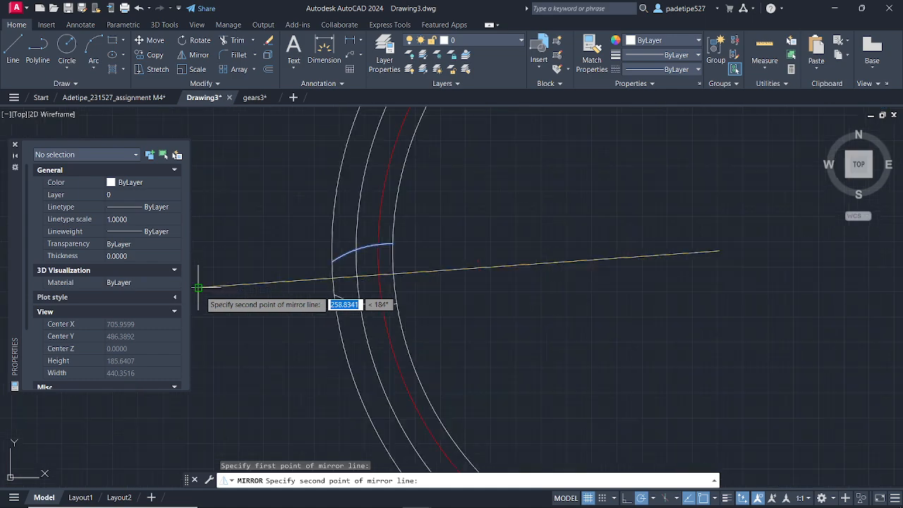
scroll(196, 293, up, 7)
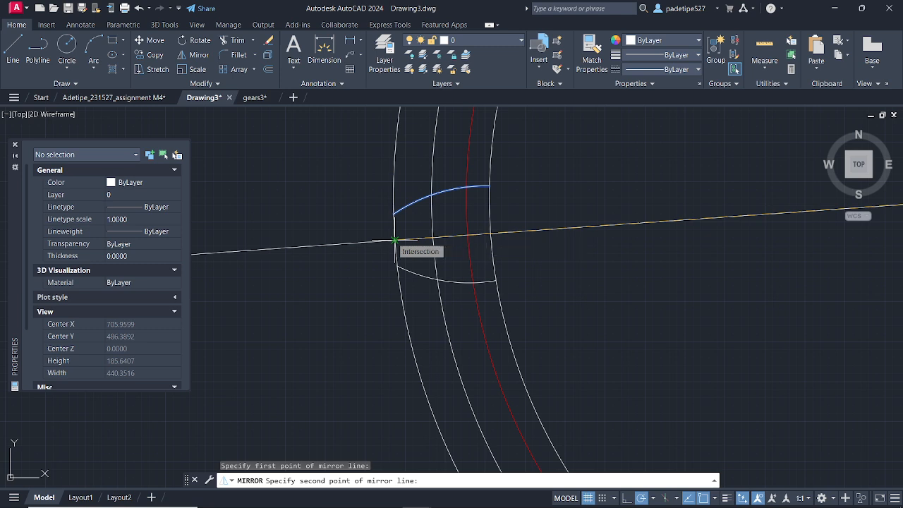
click(395, 241)
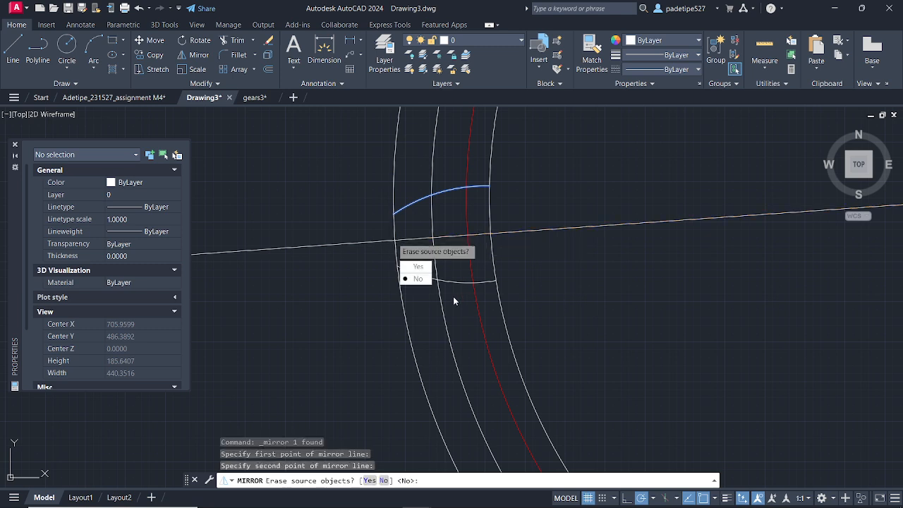
click(418, 279)
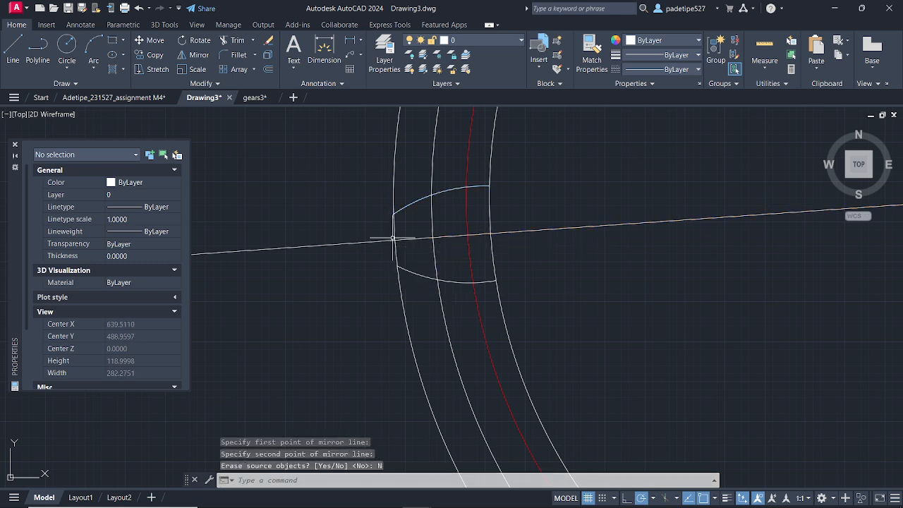
click(420, 201)
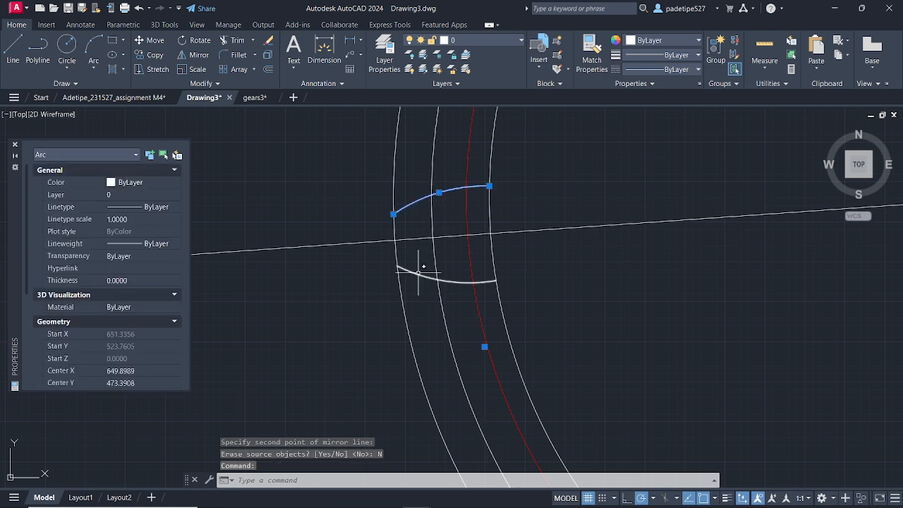
key(Escape)
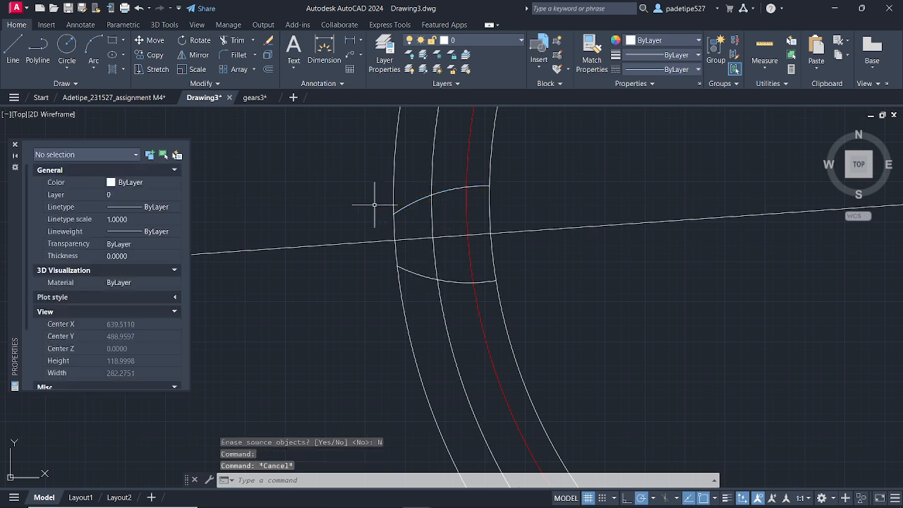
Step: Erase the red base circle and the 360 mm diameter pitch circle
scroll(373, 203, down, 6)
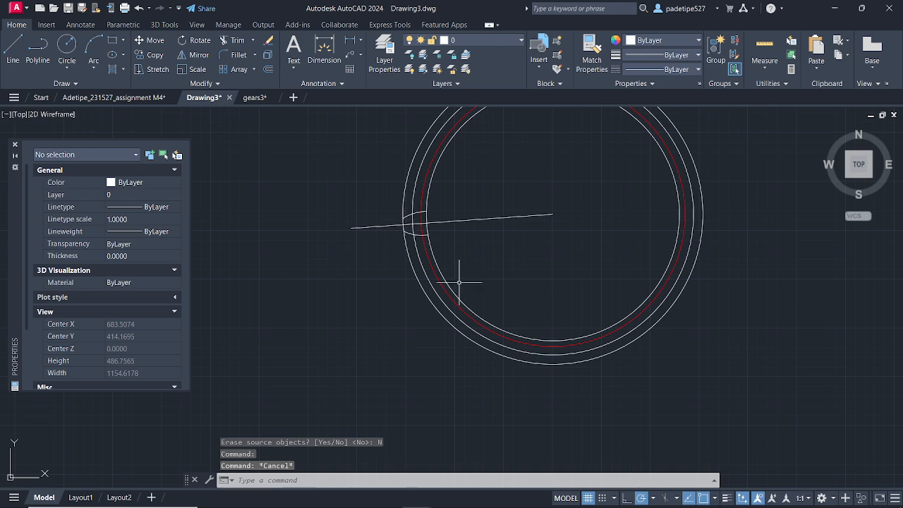
scroll(504, 157, up, 4)
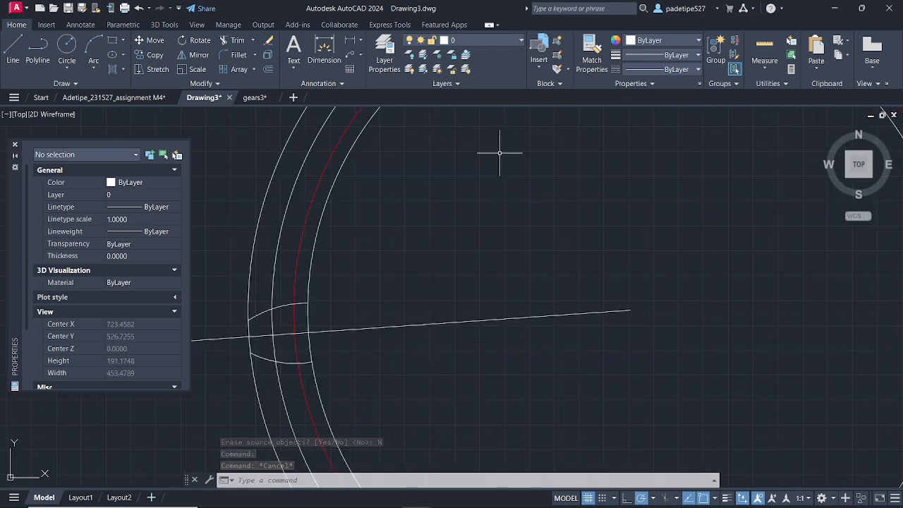
click(332, 151)
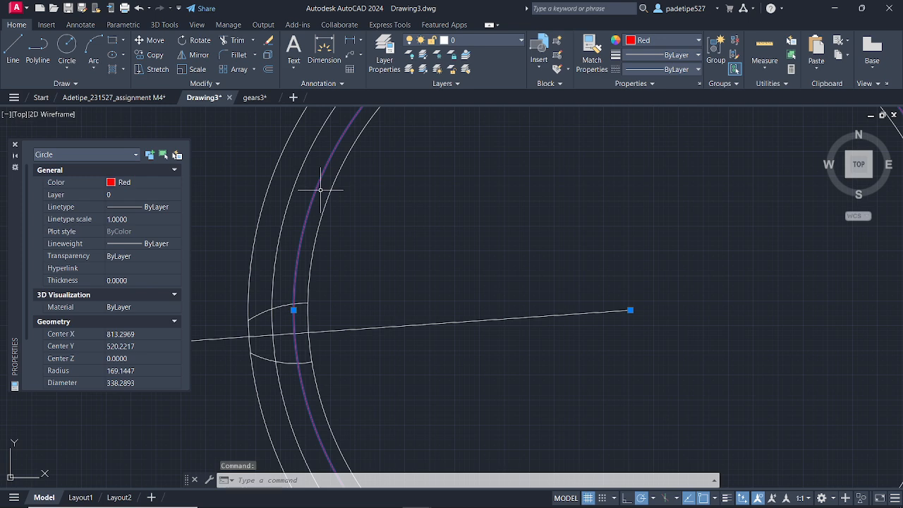
click(269, 43)
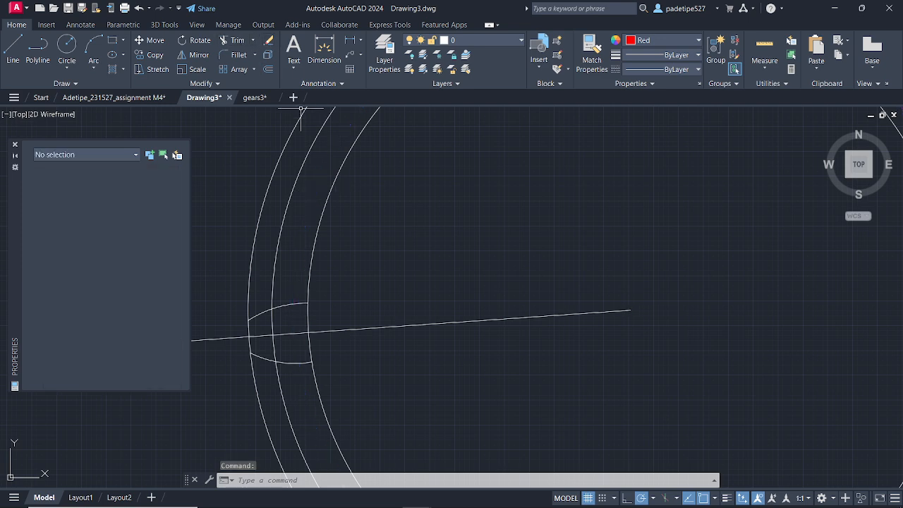
click(286, 212)
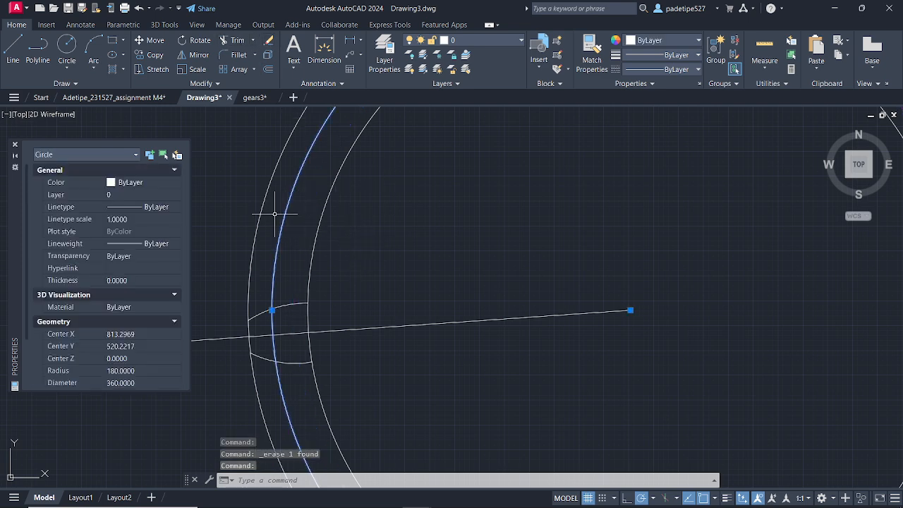
click(269, 43)
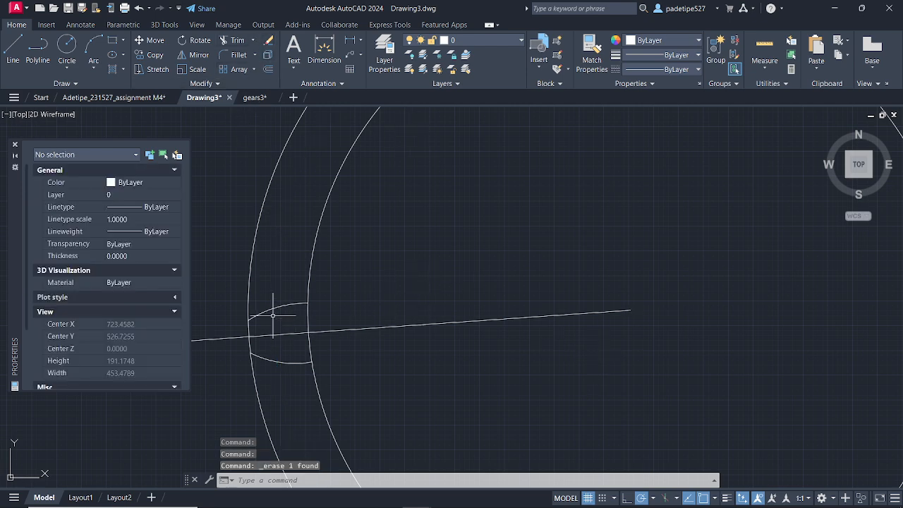
Step: Check the gear calculations table in the assignment drawing and return to Drawing3
click(124, 99)
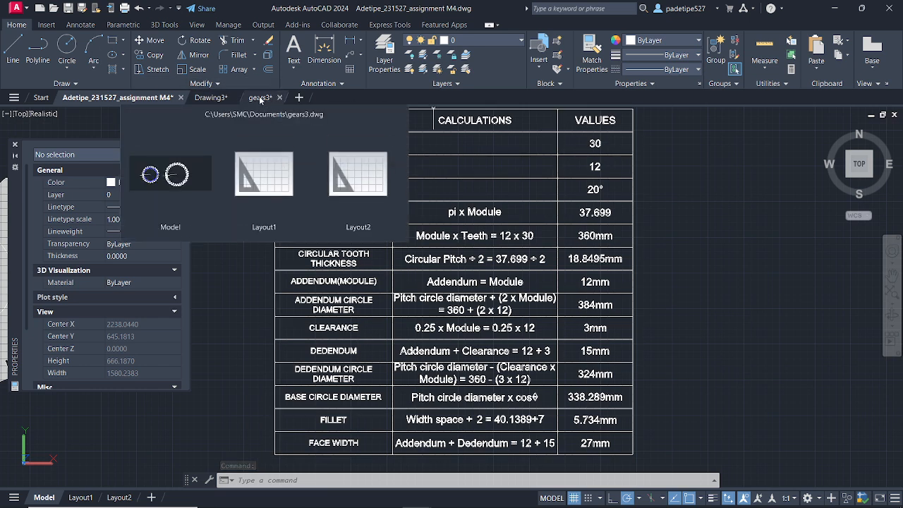
click(381, 199)
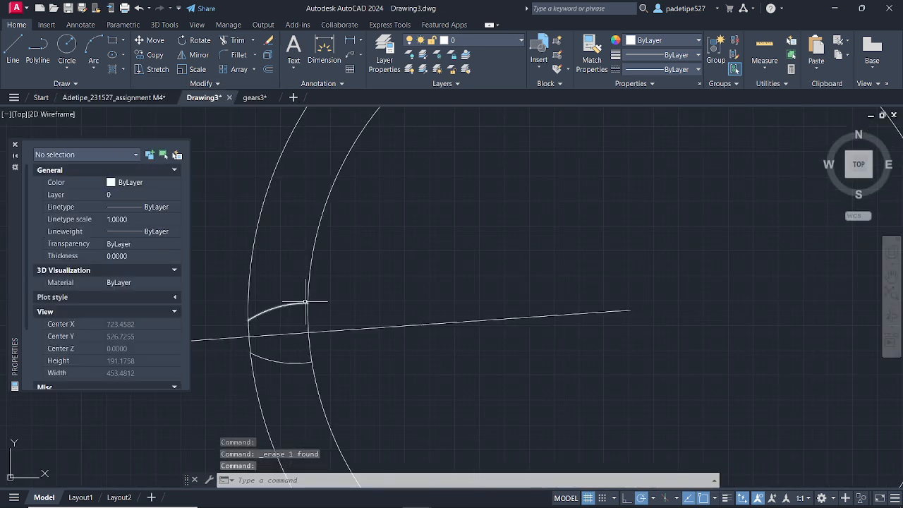
scroll(307, 310, up, 5)
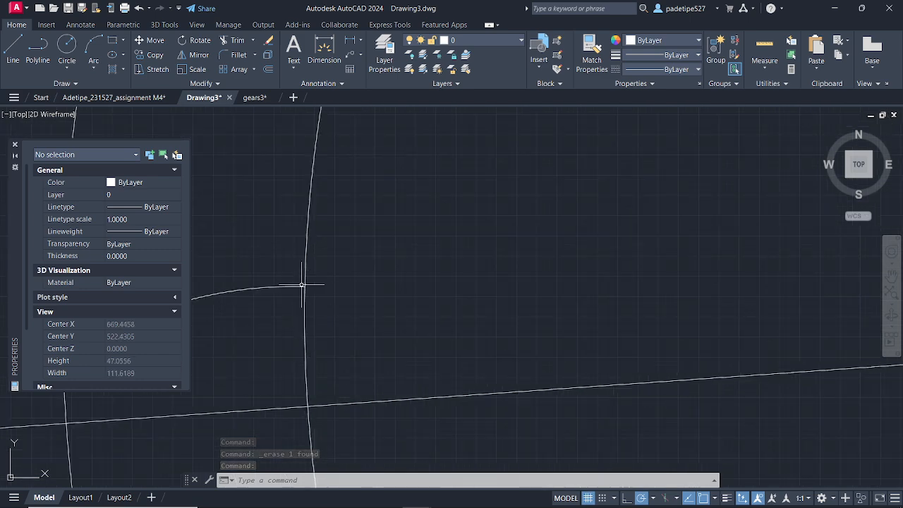
scroll(306, 300, down, 5)
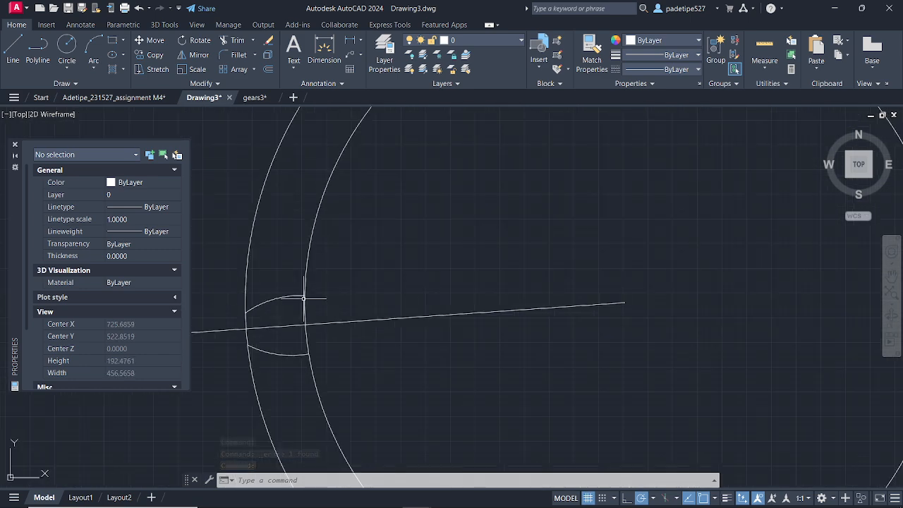
click(235, 40)
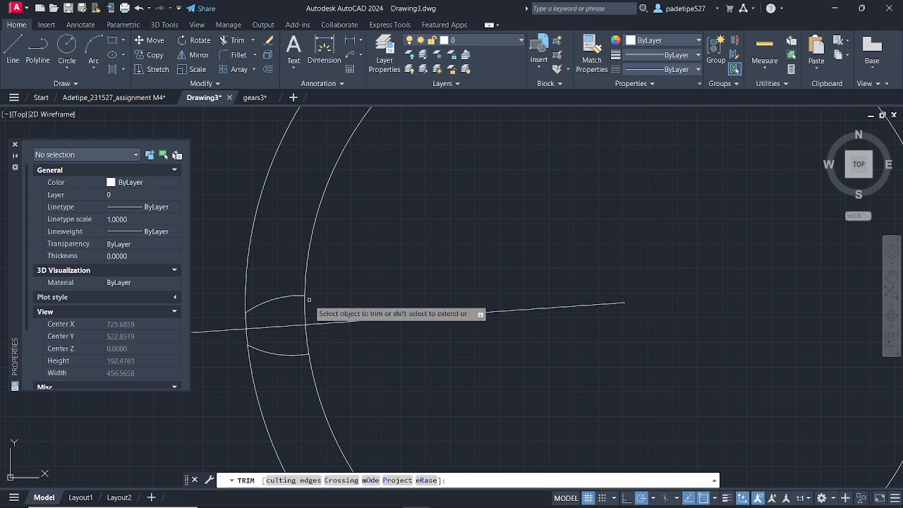
key(Escape)
Step: Draw a guide line from the gear center up and to the left, ending just beyond the inner circle above the tooth
scroll(309, 299, down, 5)
scroll(414, 238, up, 3)
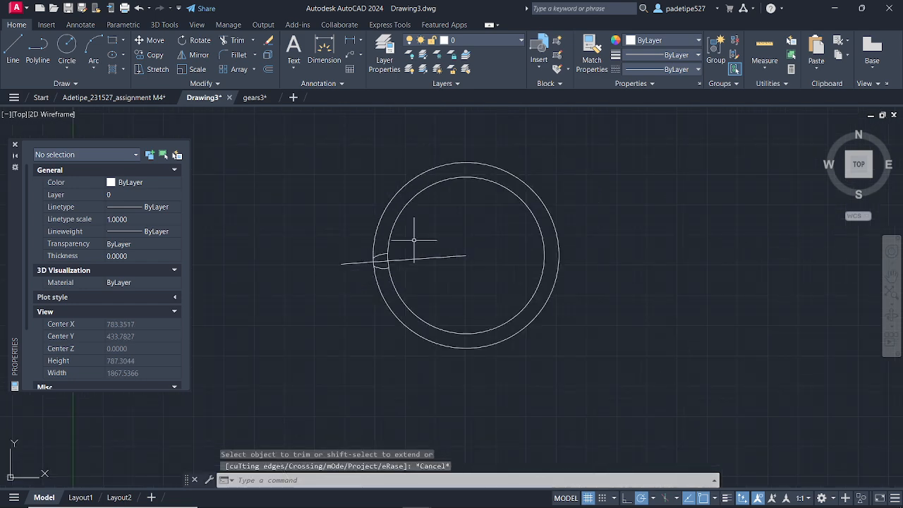
click(12, 49)
click(543, 279)
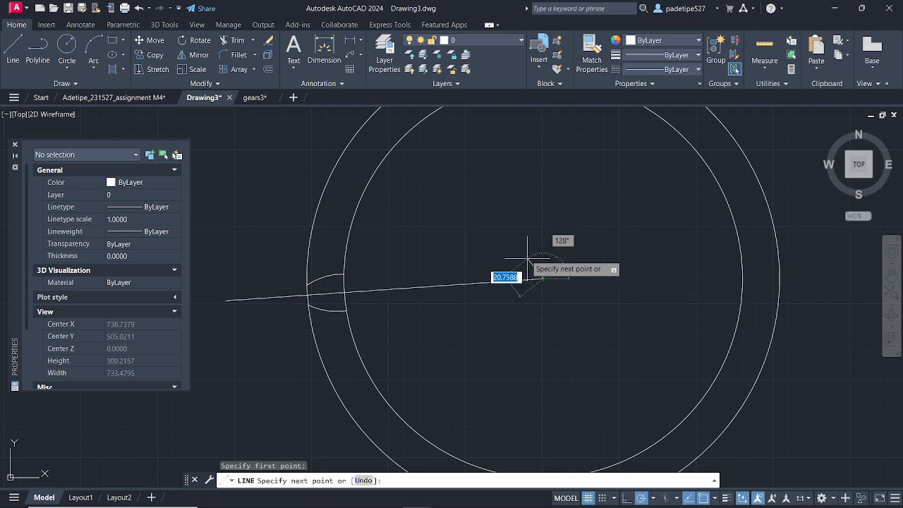
click(385, 140)
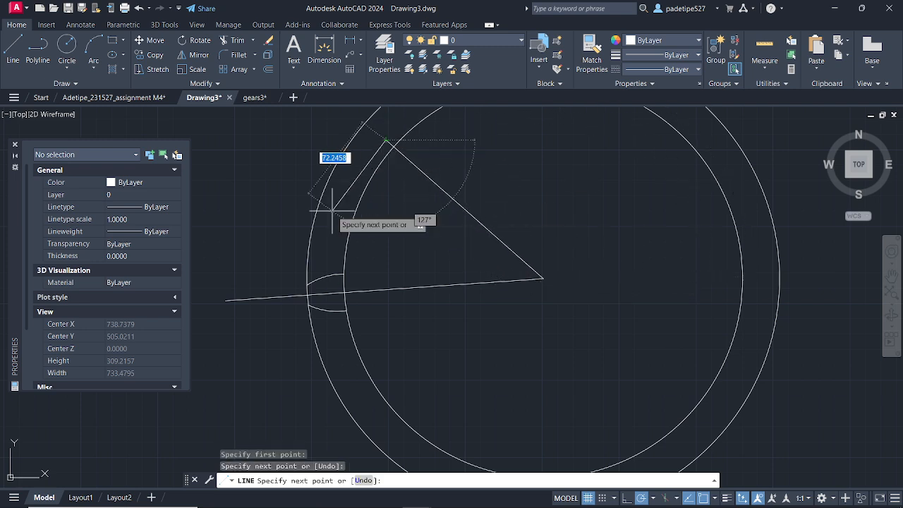
key(Escape)
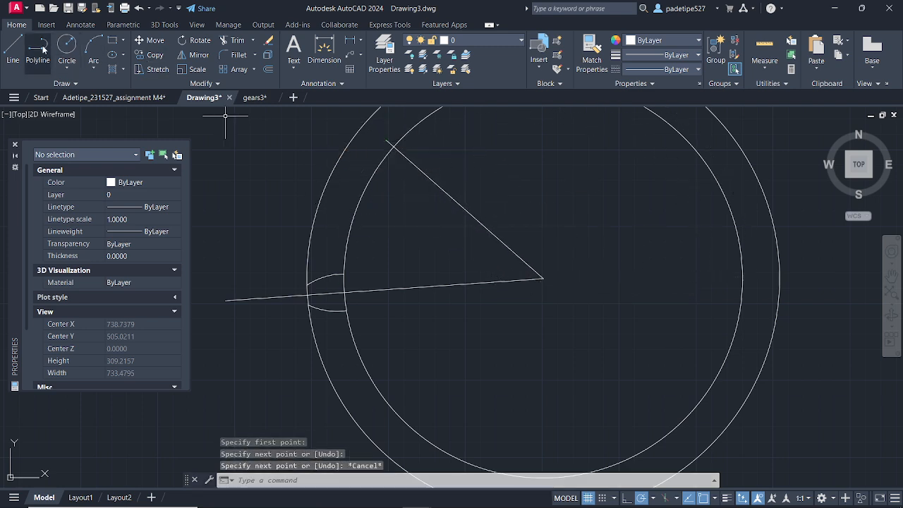
Step: Draw a second guide line from the gear center down and to the left, ending just beyond the inner circle below the tooth
click(12, 53)
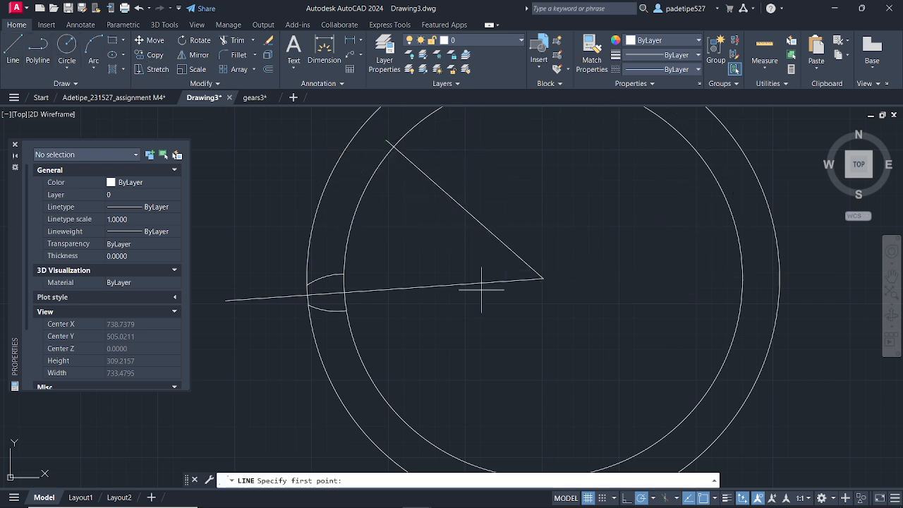
click(543, 279)
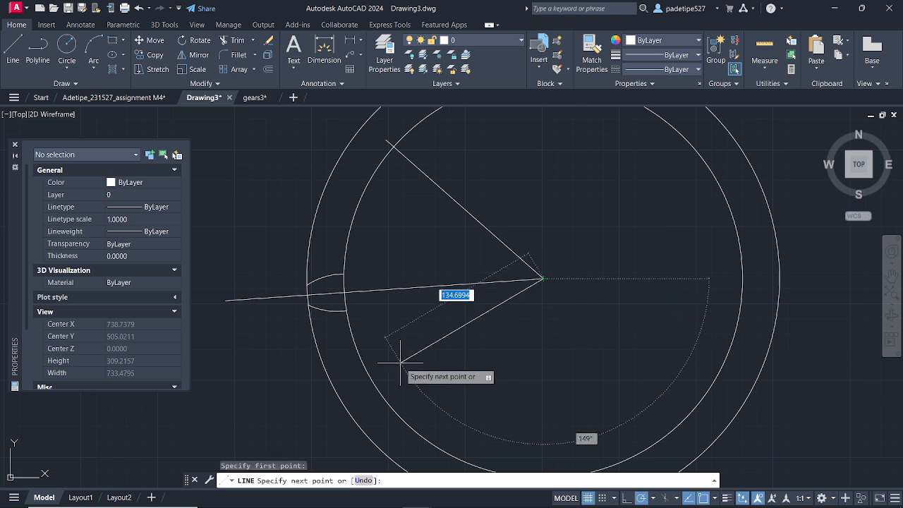
click(371, 420)
key(Escape)
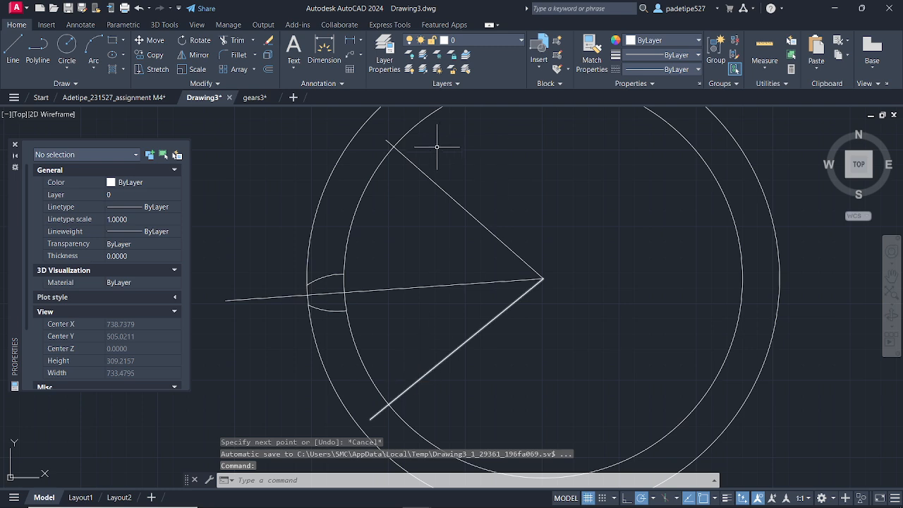
Step: Trim the inner circle to two short arcs adjoining the tooth flanks, and remove both angled guide lines
click(232, 40)
click(427, 115)
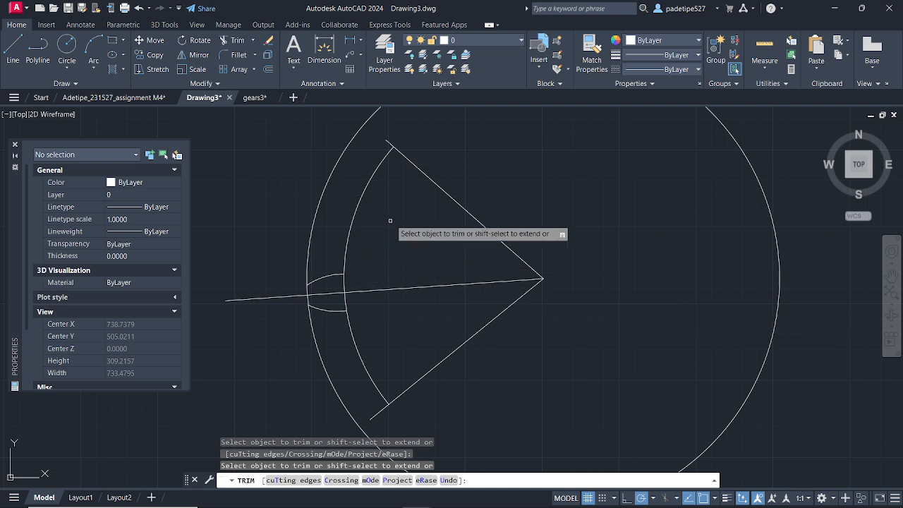
click(452, 195)
key(Return)
click(442, 360)
click(385, 412)
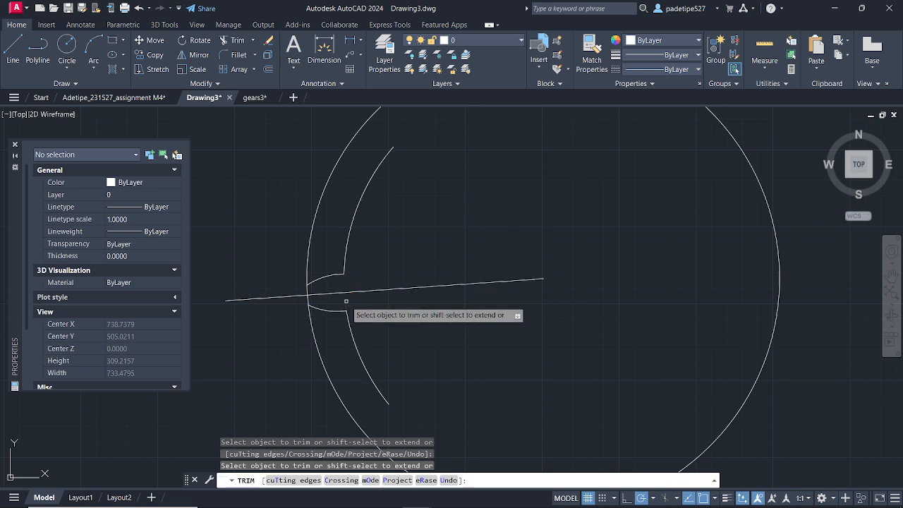
key(Escape)
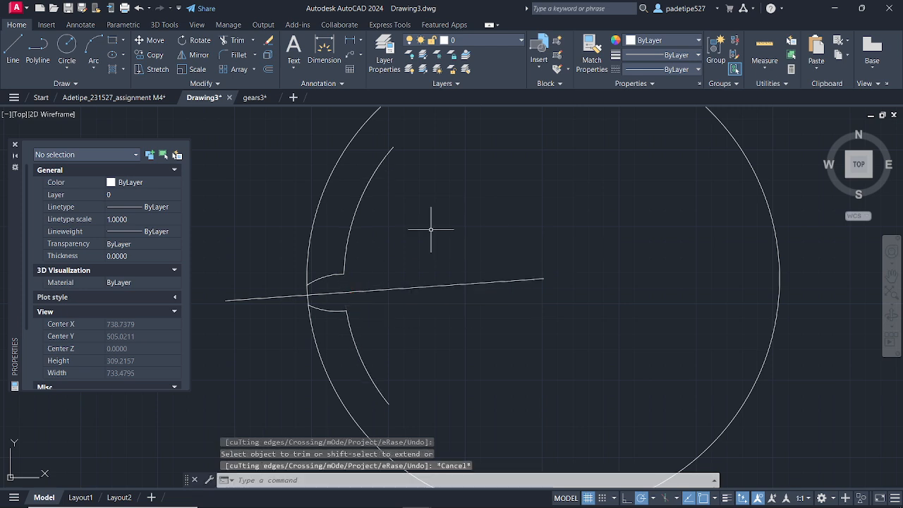
Step: Switch to the assignment M4 drawing and check the fillet row of the gear calculations table
scroll(346, 286, up, 4)
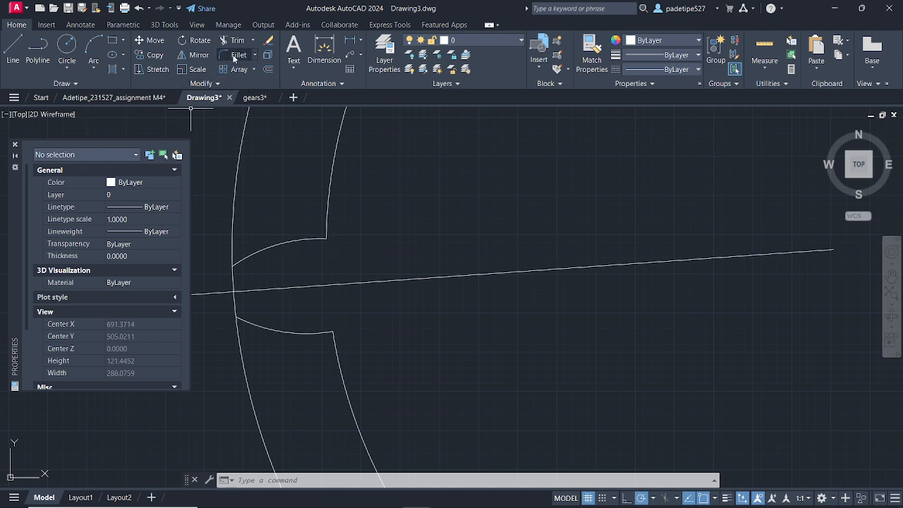
click(131, 98)
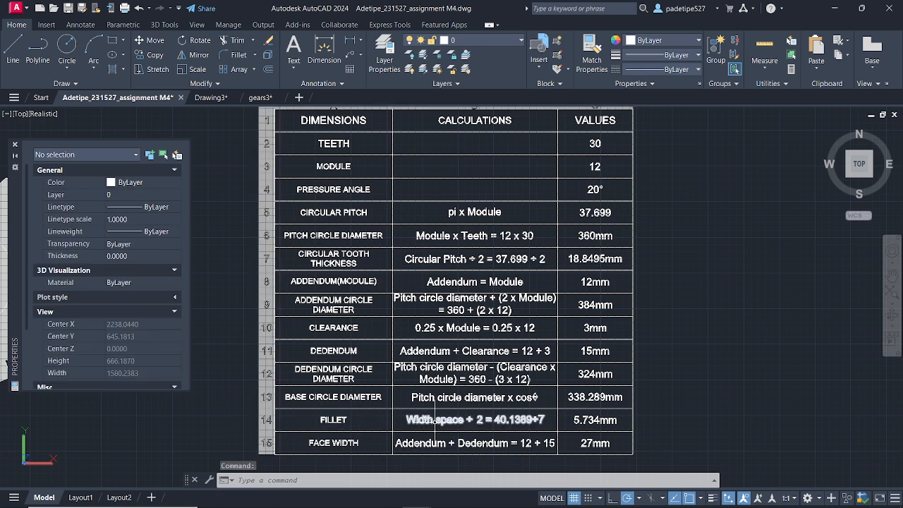
click(455, 429)
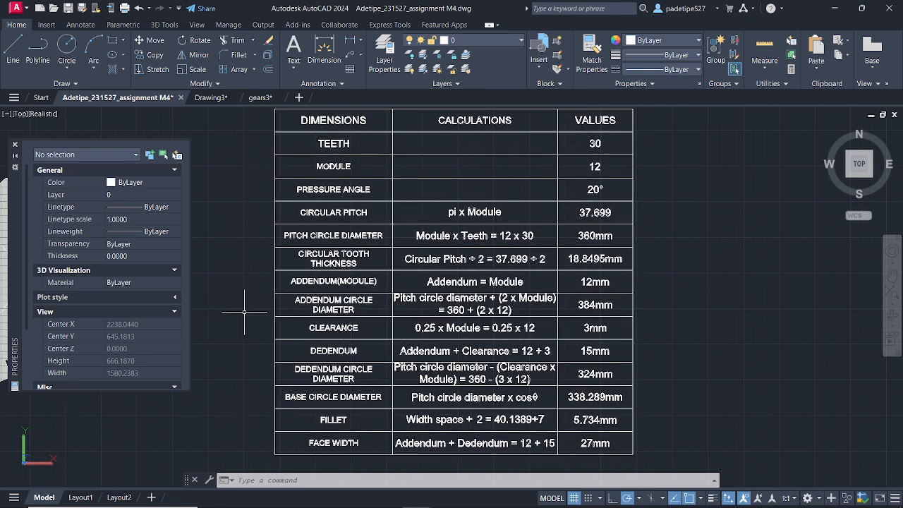
Step: Measure the distance between the matching tip corners of two adjacent teeth on the finished gear, without placing a dimension
scroll(246, 311, down, 4)
middle_drag(260, 298, 604, 273)
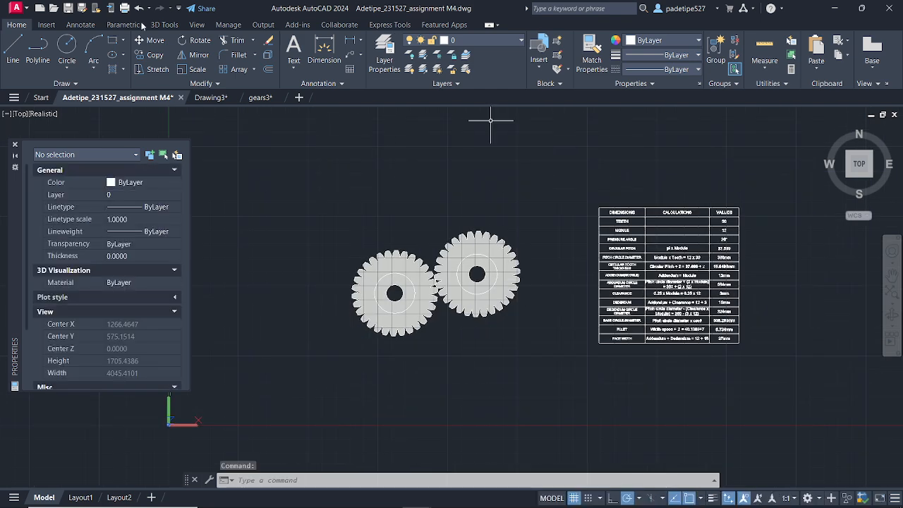
scroll(480, 202, up, 6)
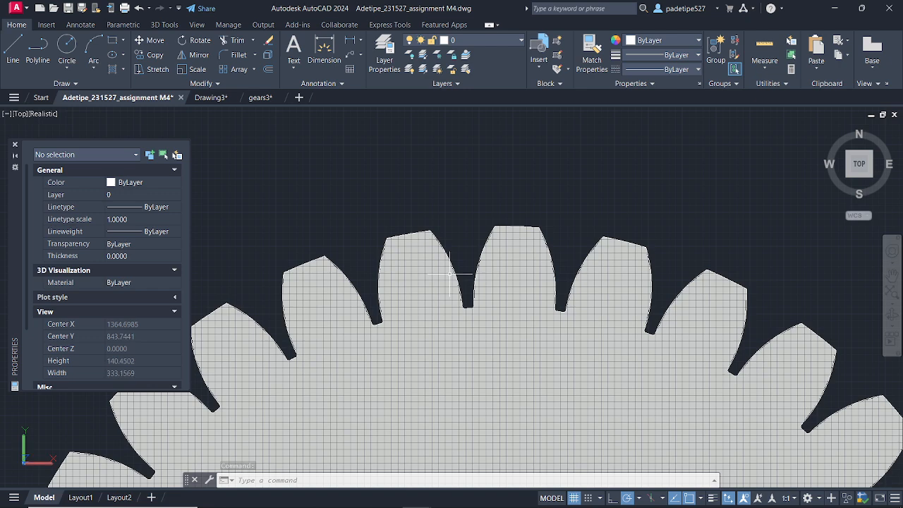
scroll(452, 271, up, 5)
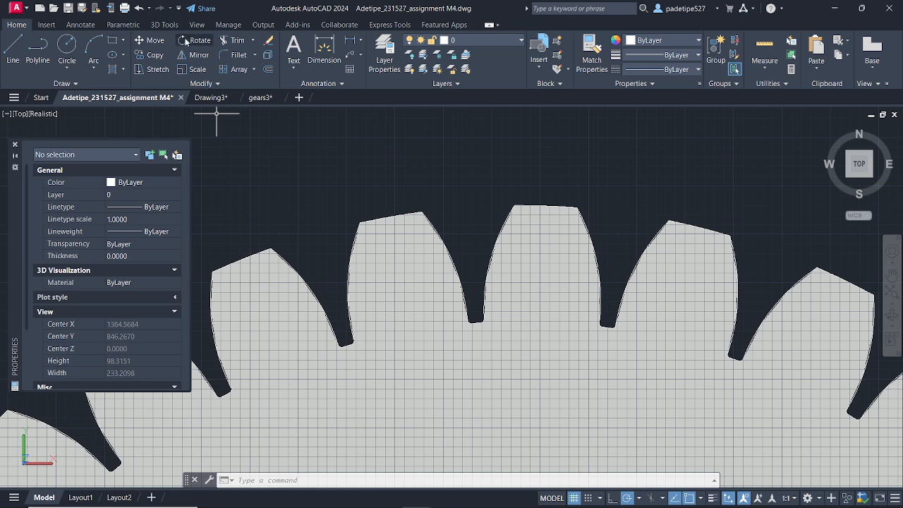
click(324, 53)
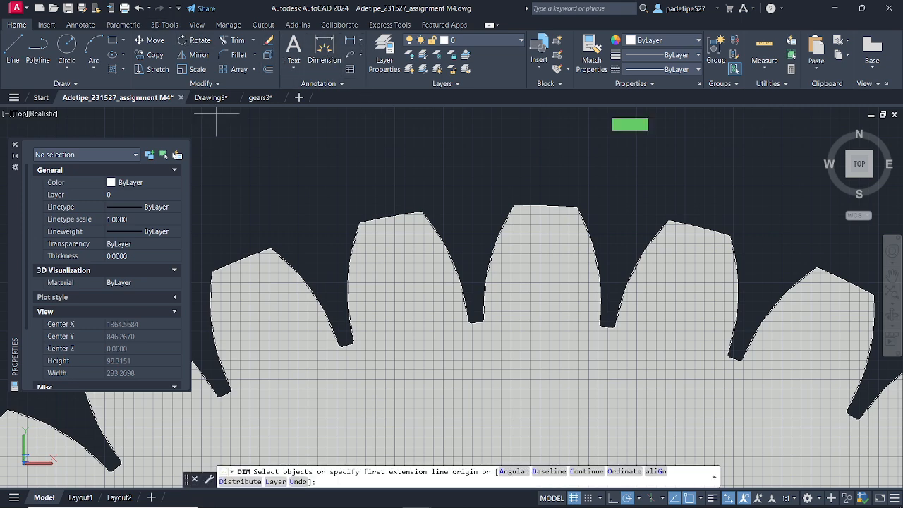
click(360, 224)
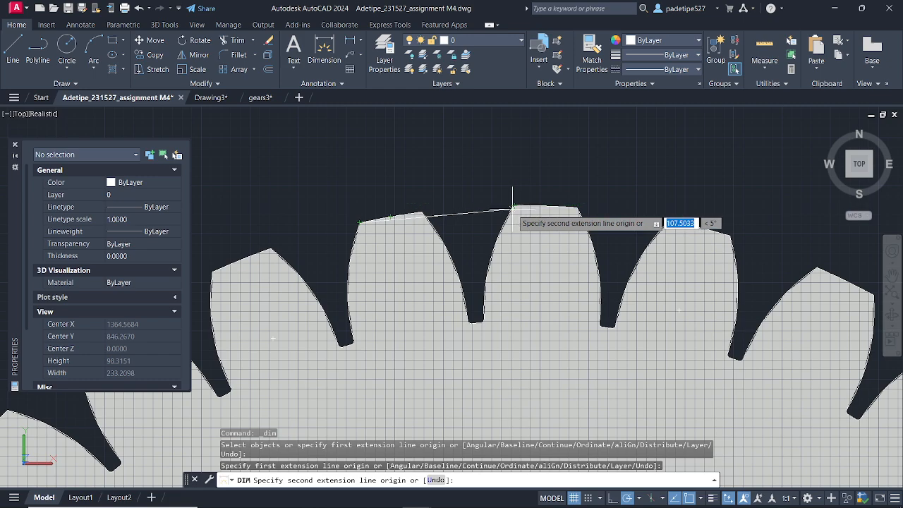
scroll(513, 209, up, 1)
scroll(513, 209, up, 1)
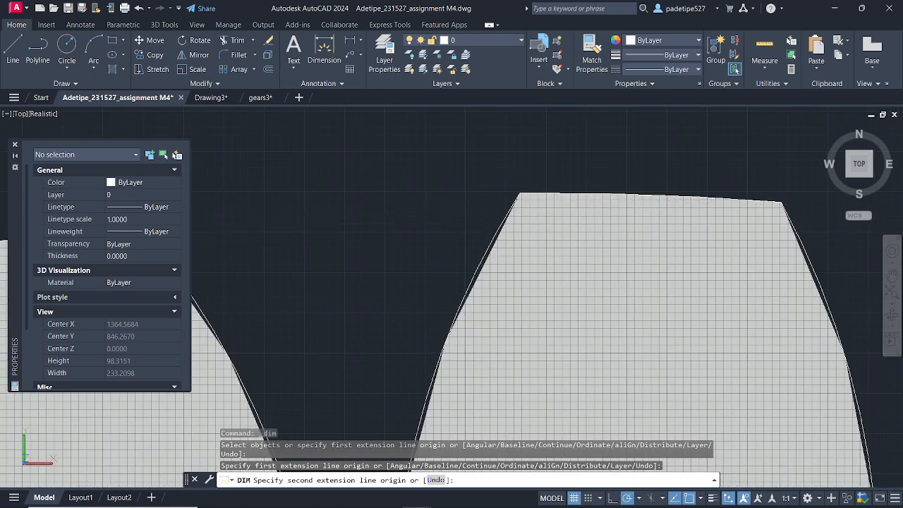
click(520, 194)
scroll(518, 185, down, 2)
scroll(432, 189, up, 3)
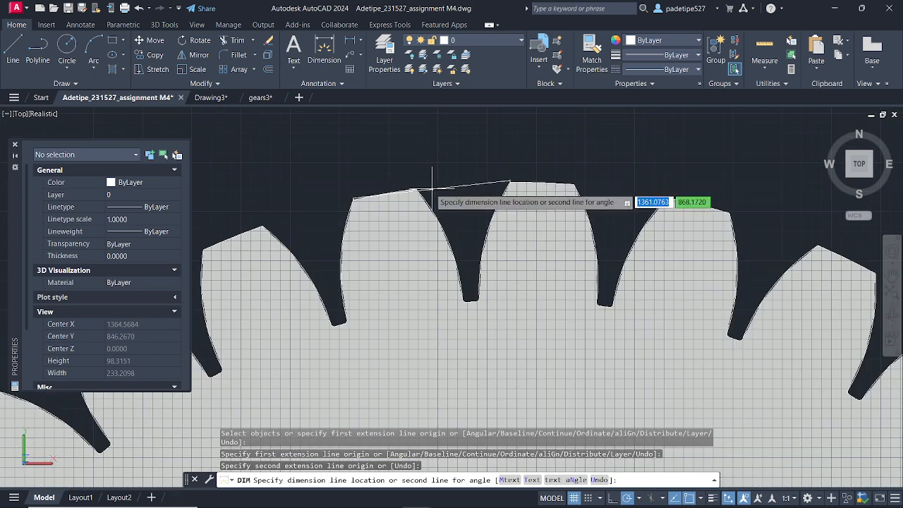
scroll(430, 188, up, 4)
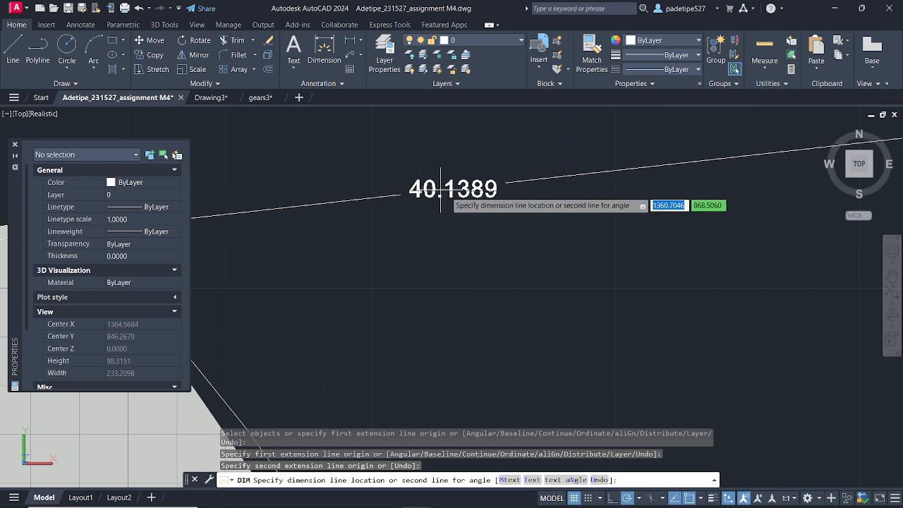
scroll(462, 191, down, 4)
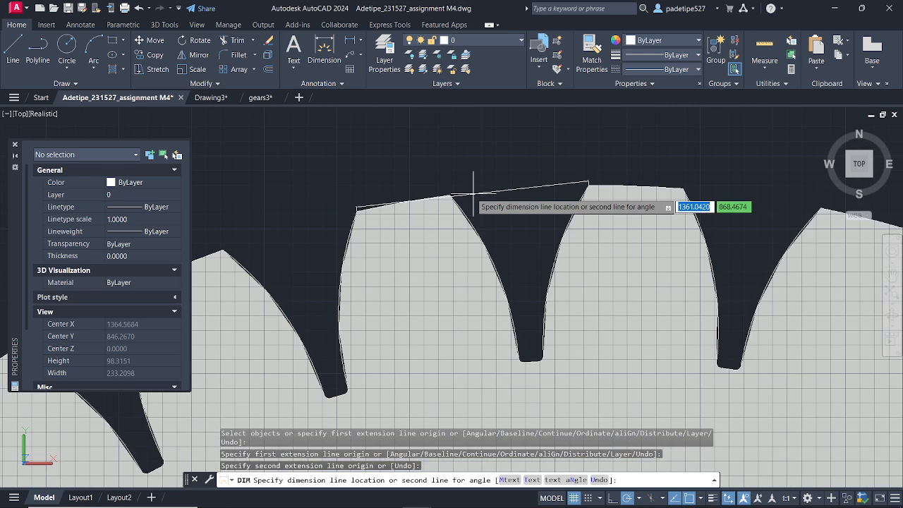
key(Escape)
Step: Review the fillet calculation and its value in the gear calculations table
scroll(464, 189, down, 5)
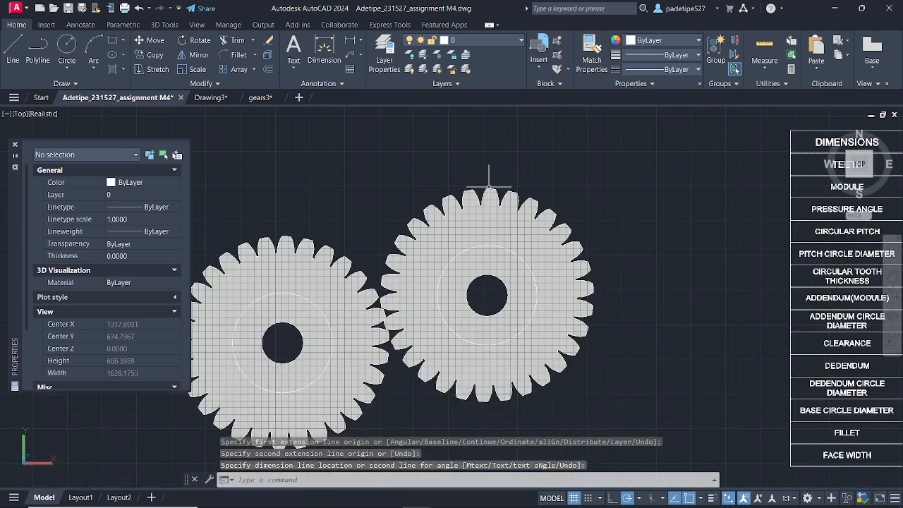
scroll(692, 306, down, 3)
middle_drag(692, 381, 264, 329)
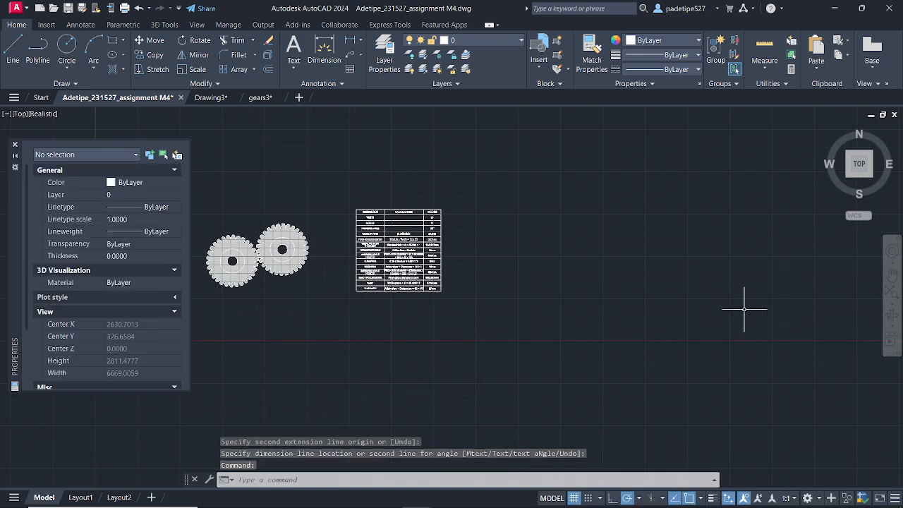
scroll(404, 296, up, 6)
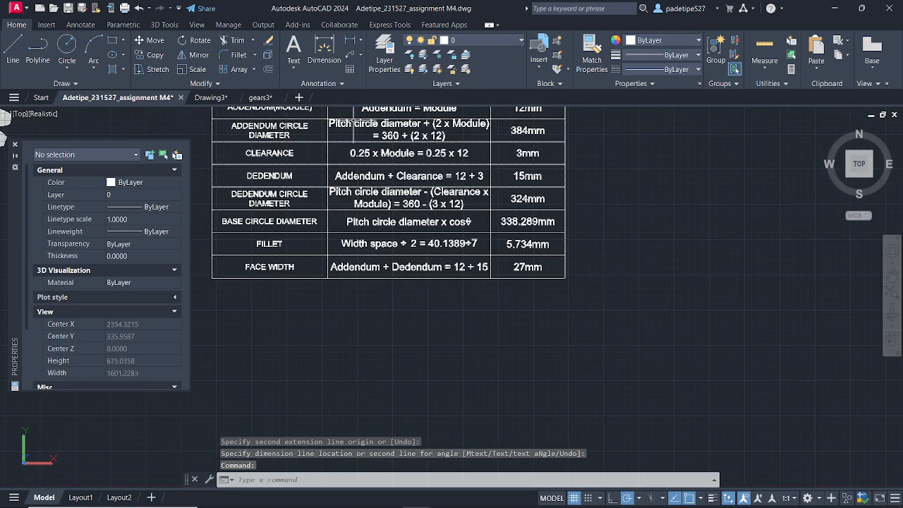
scroll(354, 131, up, 5)
scroll(356, 148, down, 4)
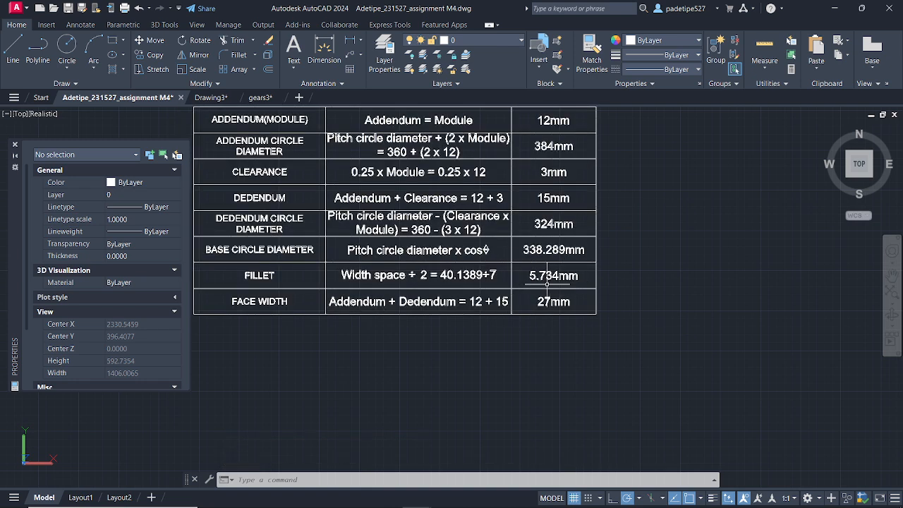
scroll(548, 278, down, 4)
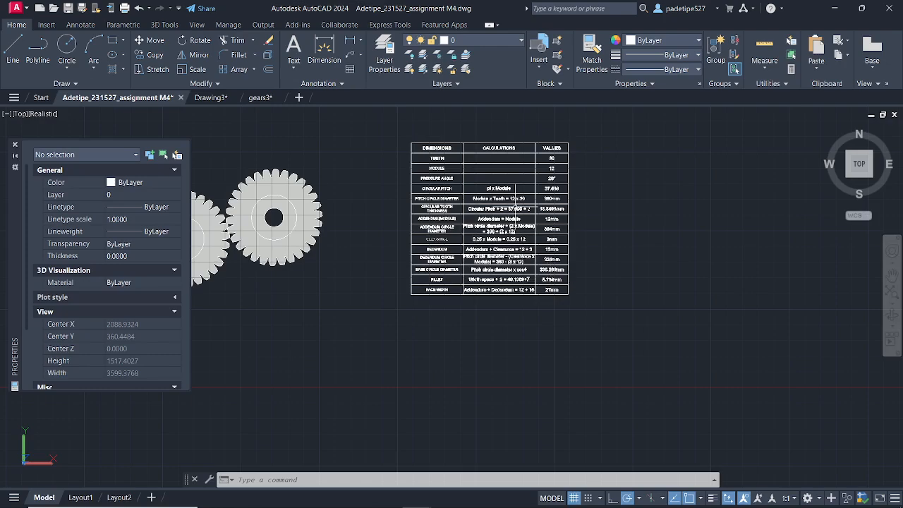
scroll(477, 122, up, 4)
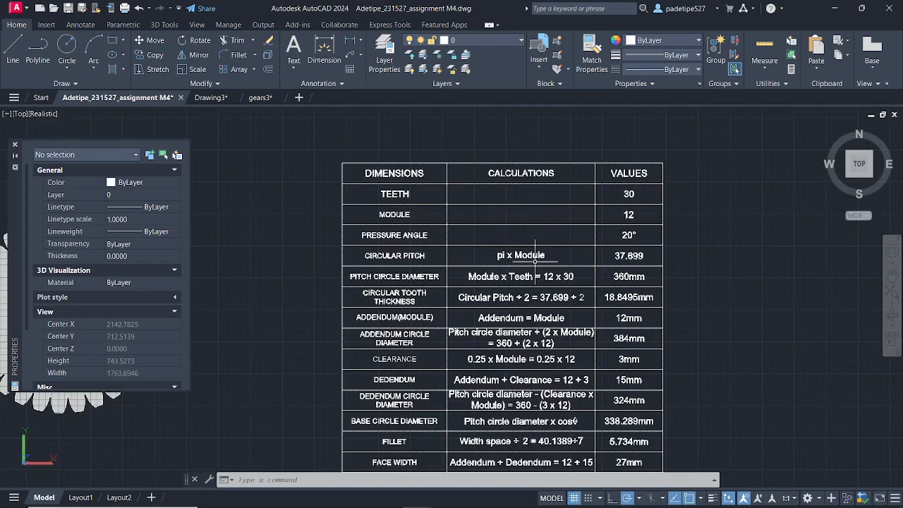
scroll(535, 255, down, 2)
click(534, 316)
scroll(534, 316, up, 2)
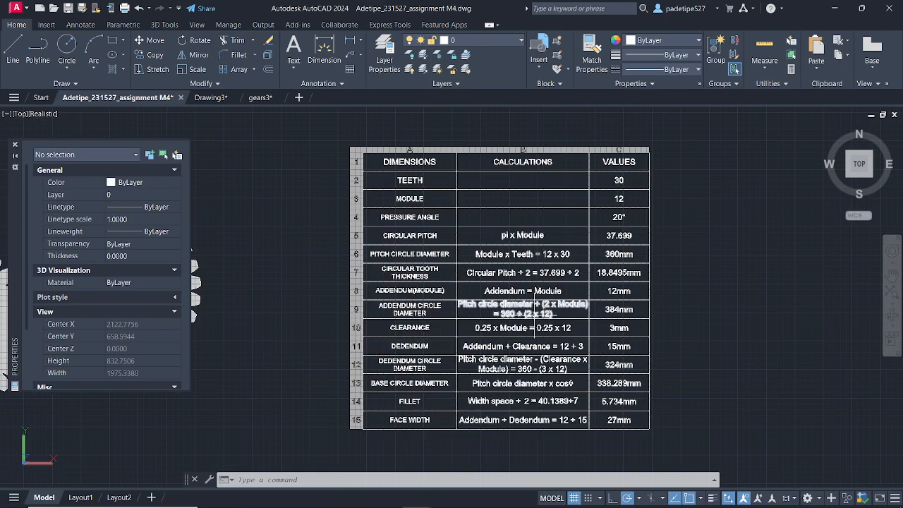
scroll(534, 311, up, 2)
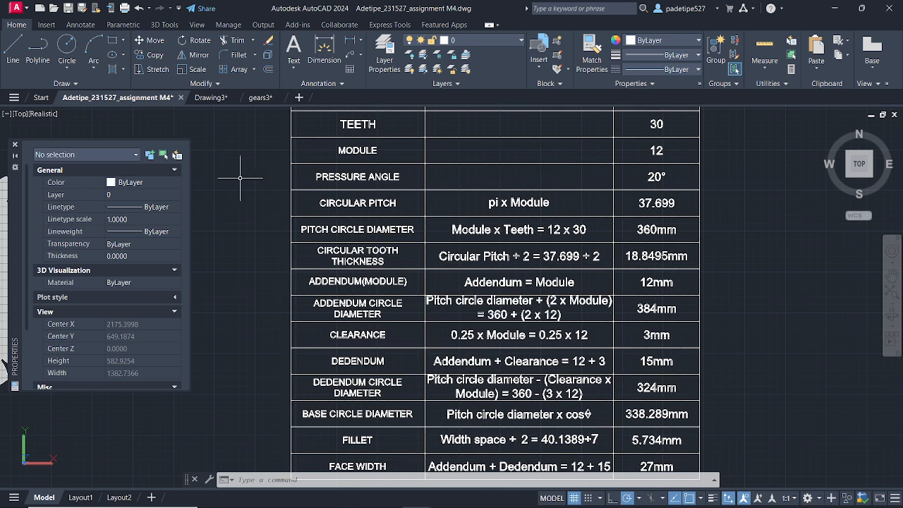
click(208, 97)
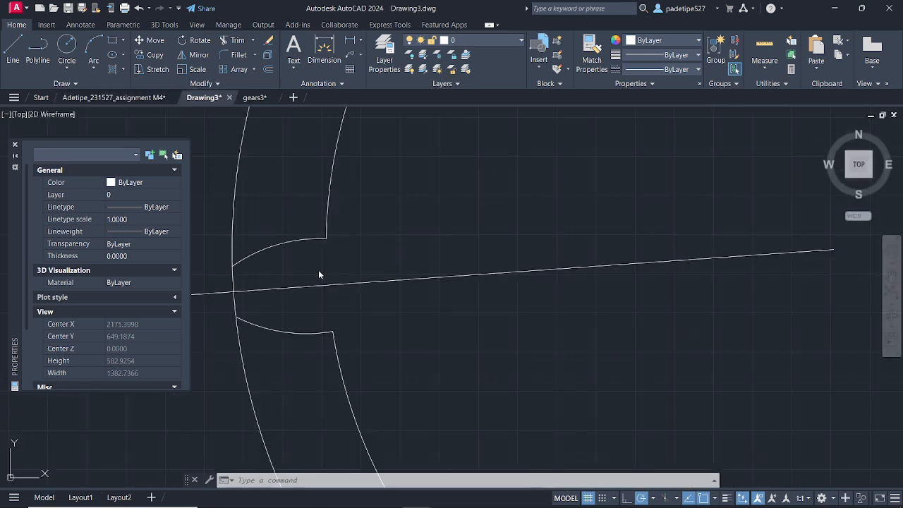
click(227, 58)
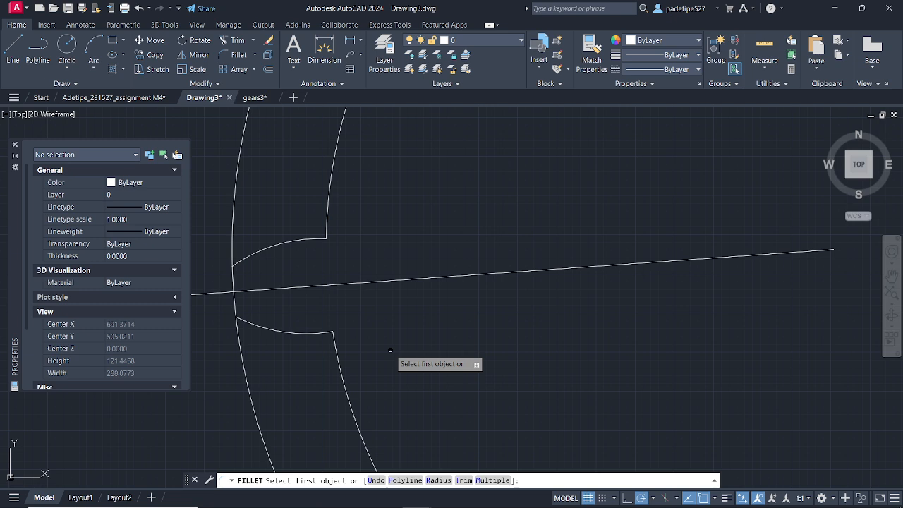
click(438, 480)
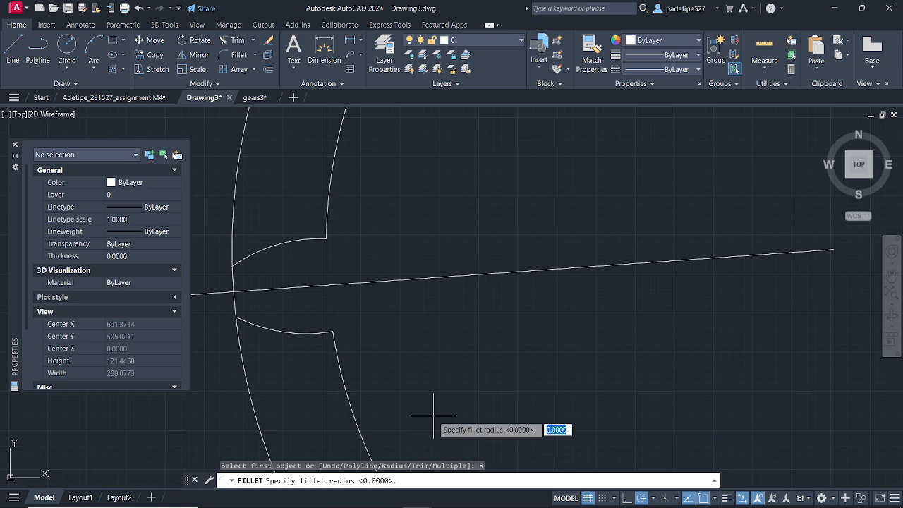
click(117, 98)
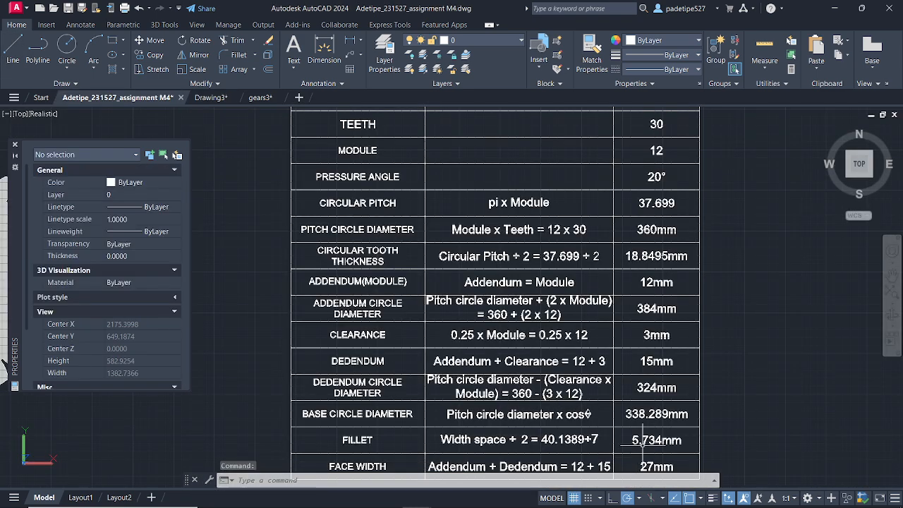
Step: Switch to Drawing3 and fillet both root corners where the tooth flanks meet the root arcs, using a 5.734 mm radius and the Multiple option
click(211, 98)
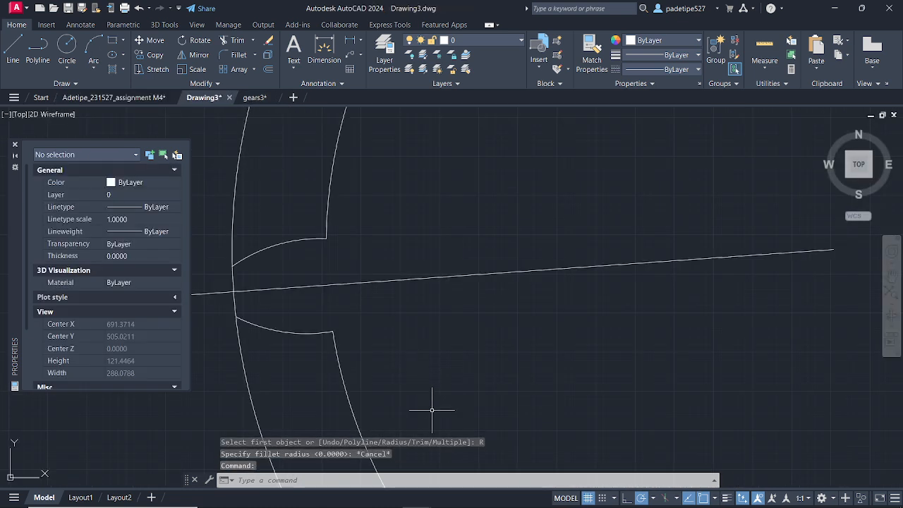
click(238, 55)
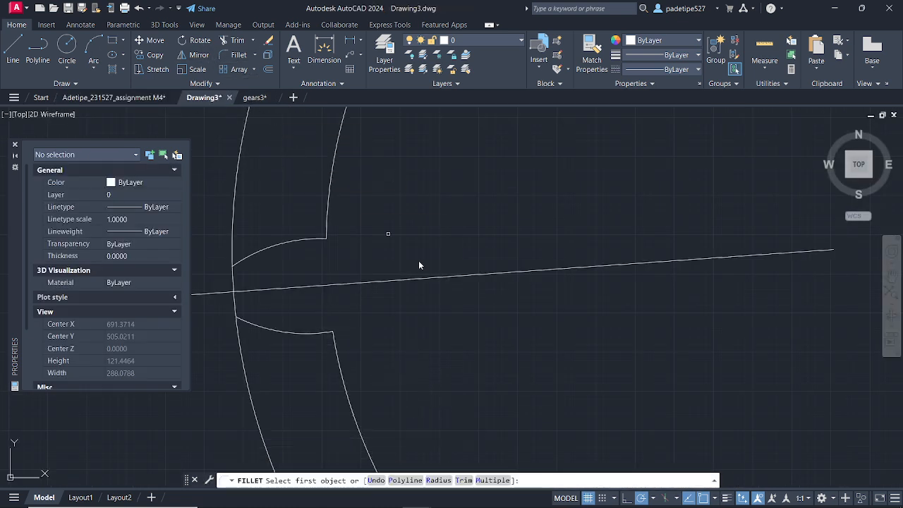
click(438, 481)
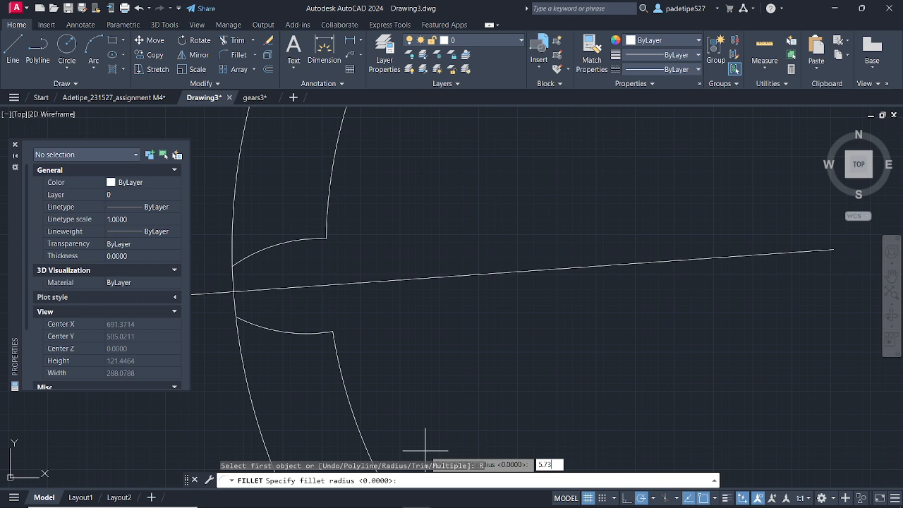
text(5.734)
key(Return)
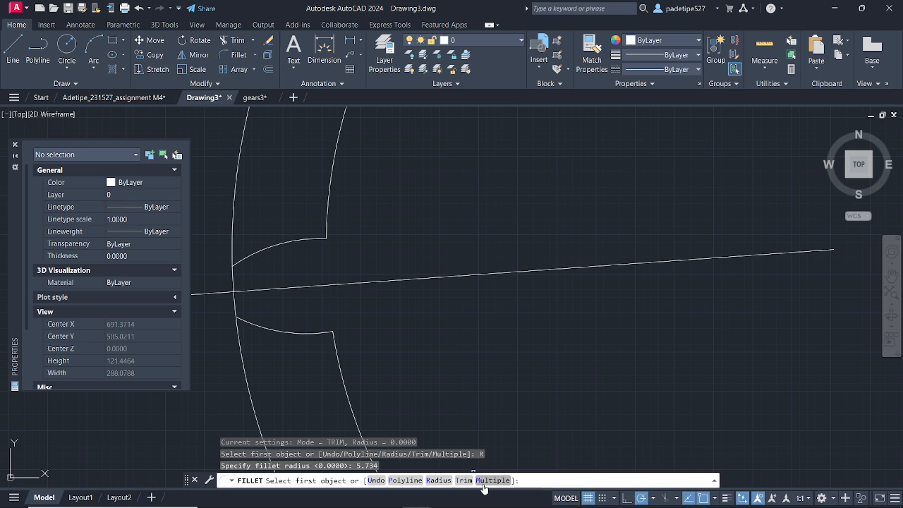
click(492, 480)
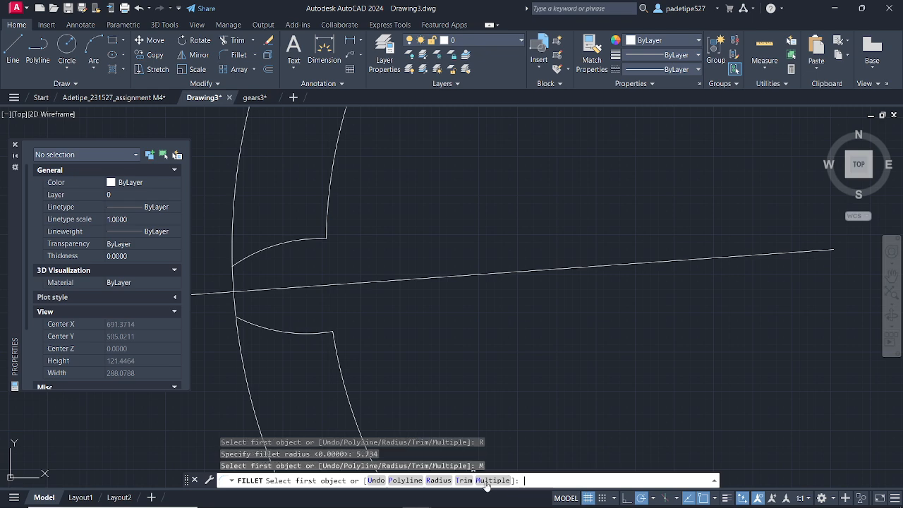
click(317, 241)
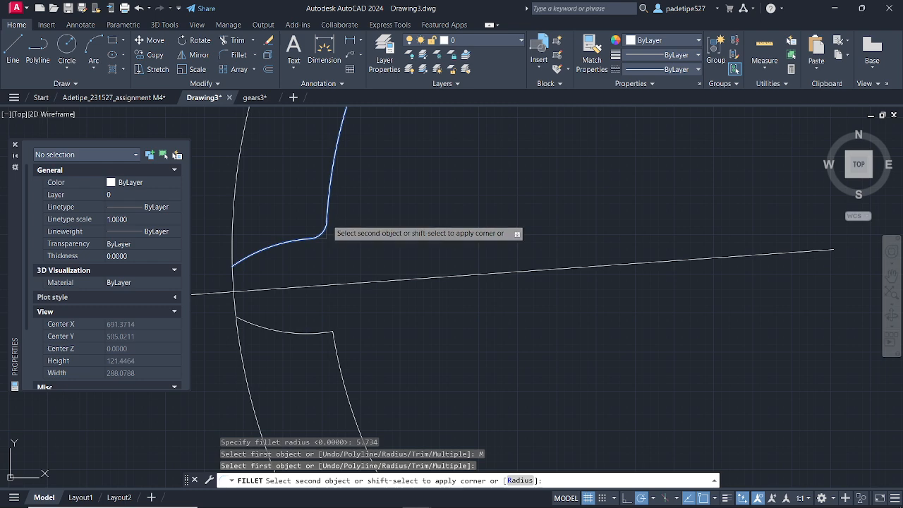
click(328, 220)
click(311, 335)
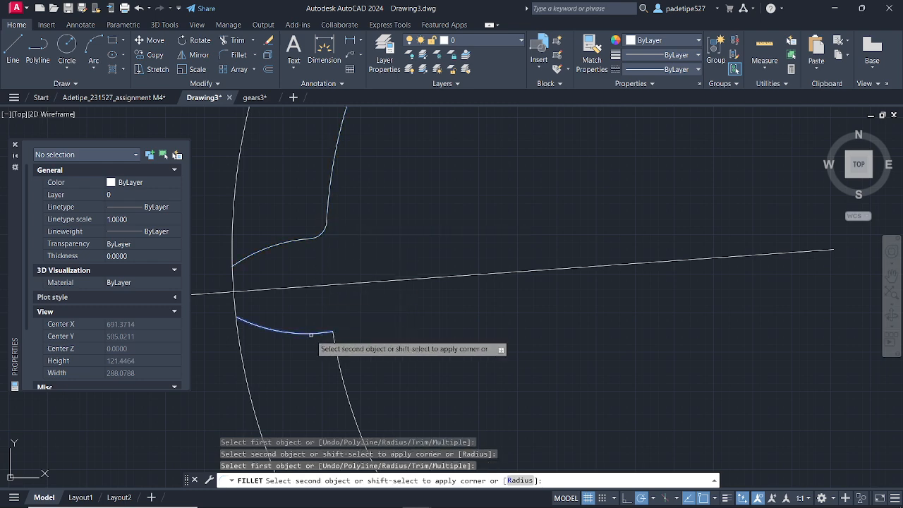
click(334, 347)
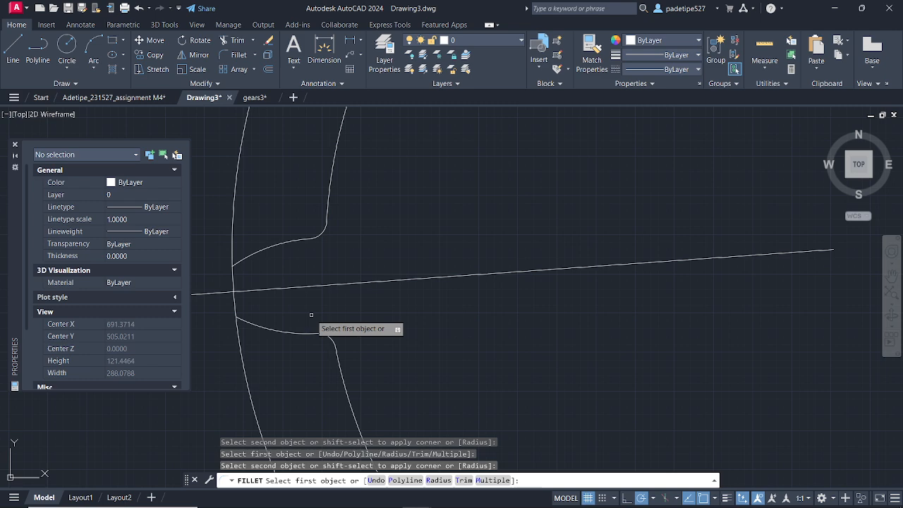
key(Escape)
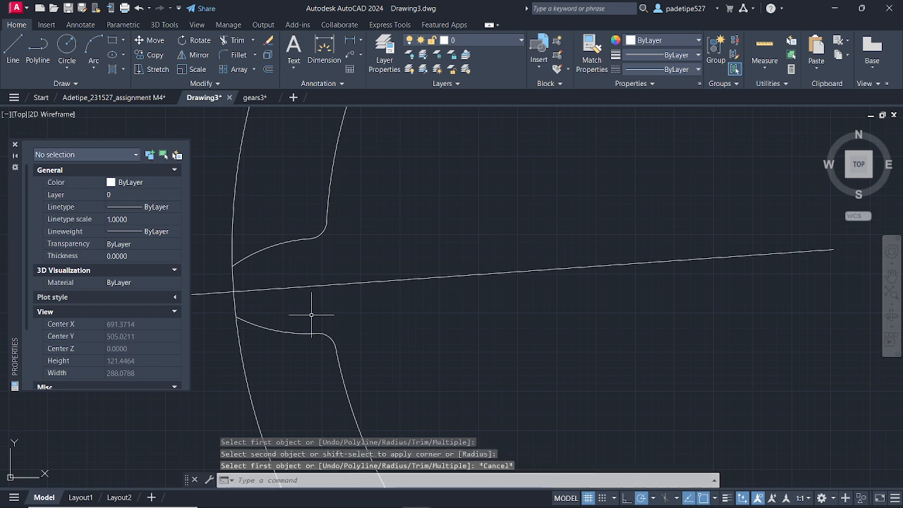
Step: Trim away both root arcs beyond the fillets and the outer circle outside the tooth, keeping only the arc that forms the tooth tip
scroll(371, 276, down, 4)
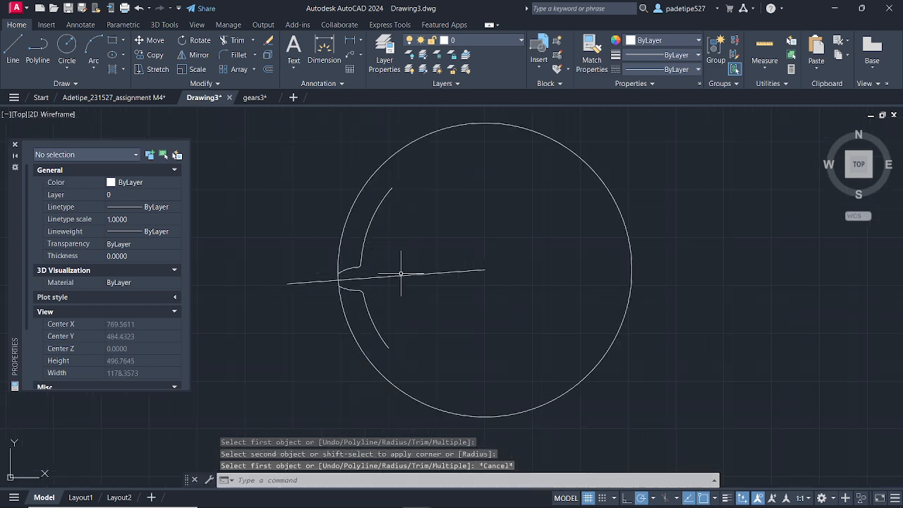
scroll(444, 251, up, 3)
scroll(445, 254, down, 1)
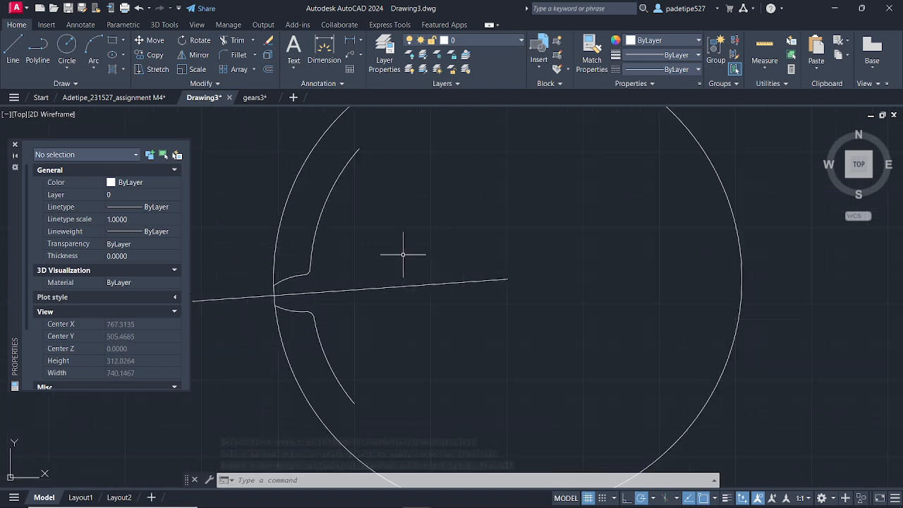
click(235, 40)
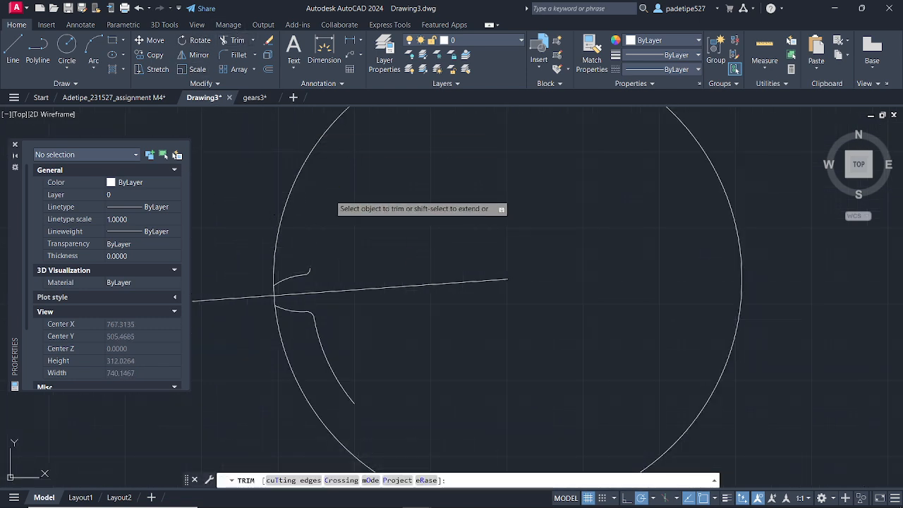
click(330, 194)
click(325, 353)
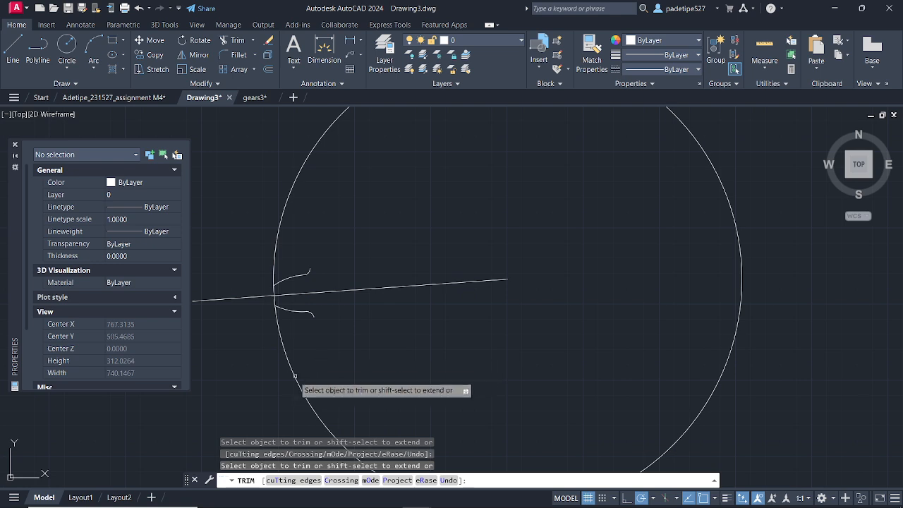
click(297, 372)
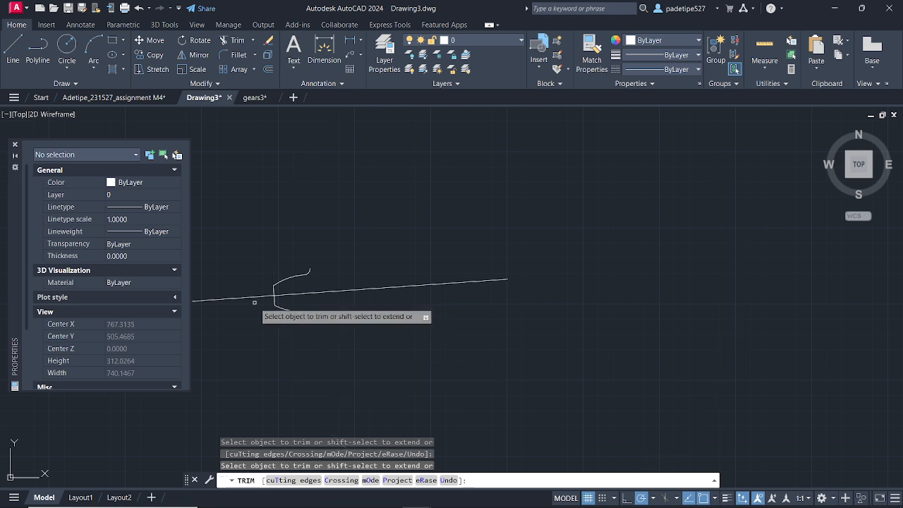
Step: Remove the symmetry line through the tooth and undo that removal
click(319, 292)
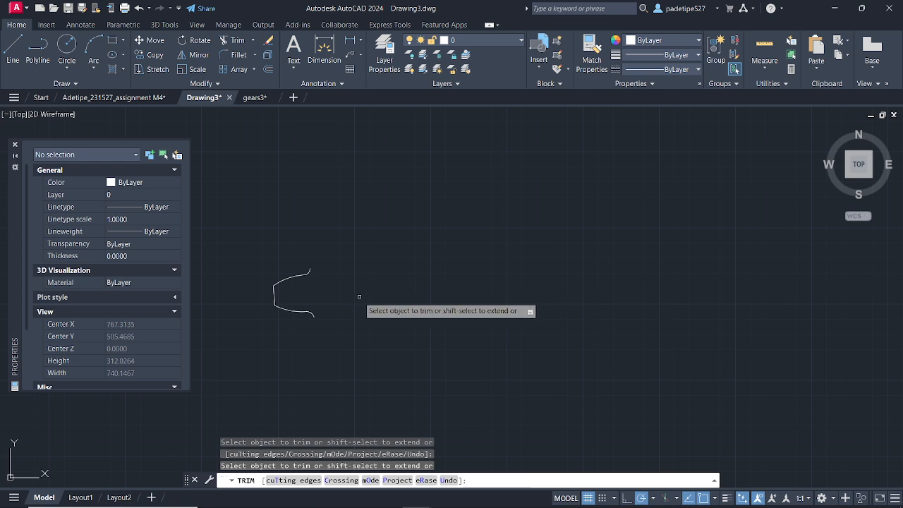
key(ctrl+z)
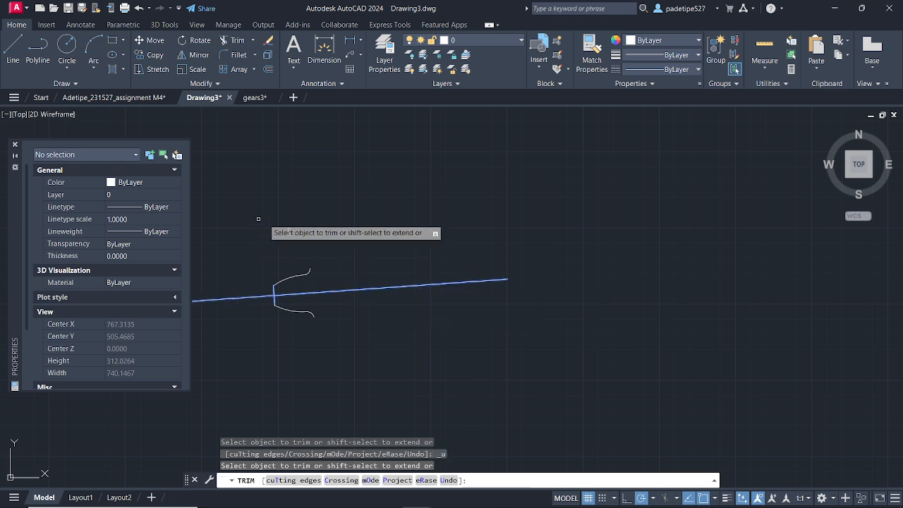
key(Escape)
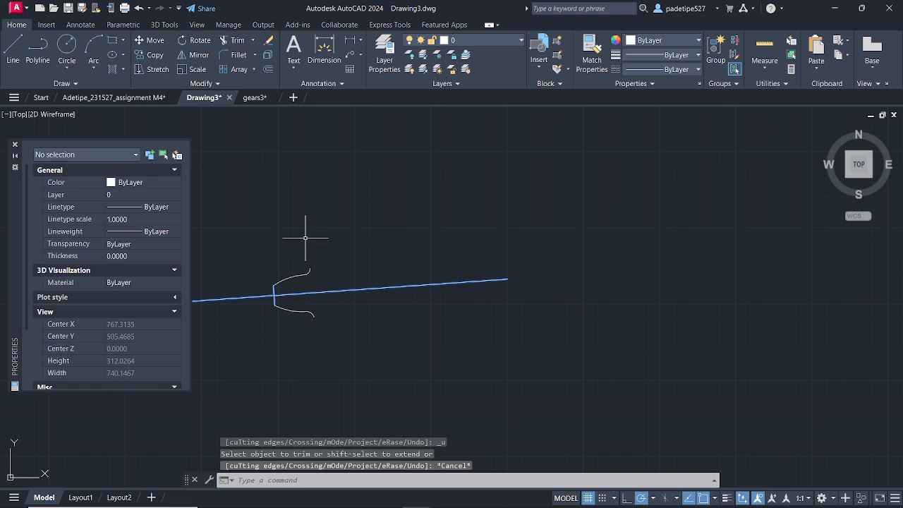
key(Escape)
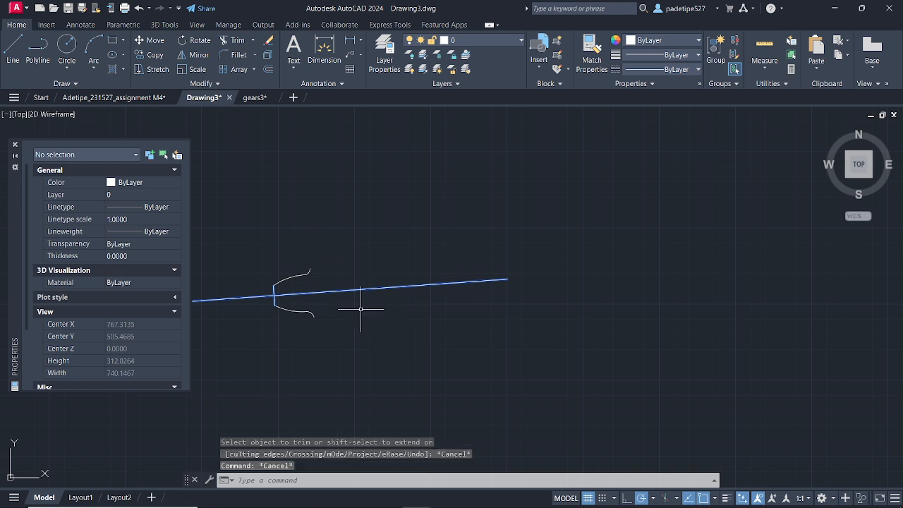
click(339, 291)
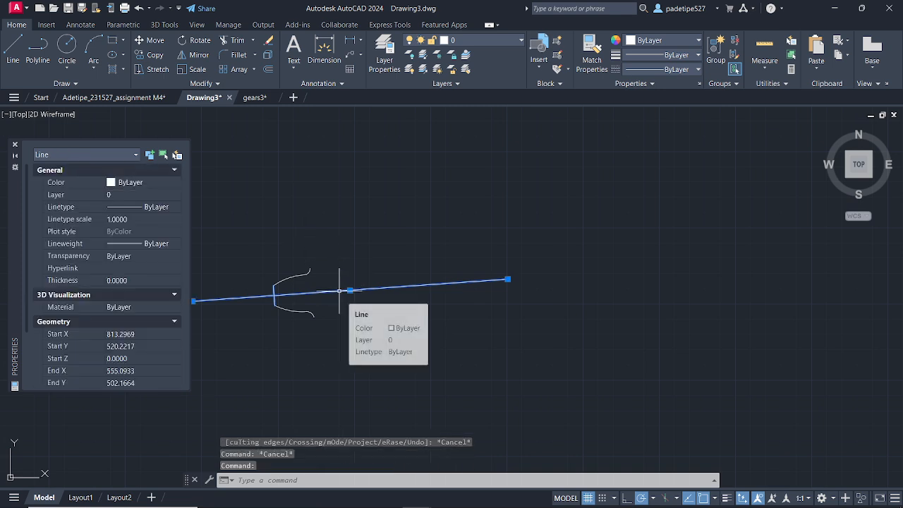
key(Escape)
middle_drag(340, 290, 437, 263)
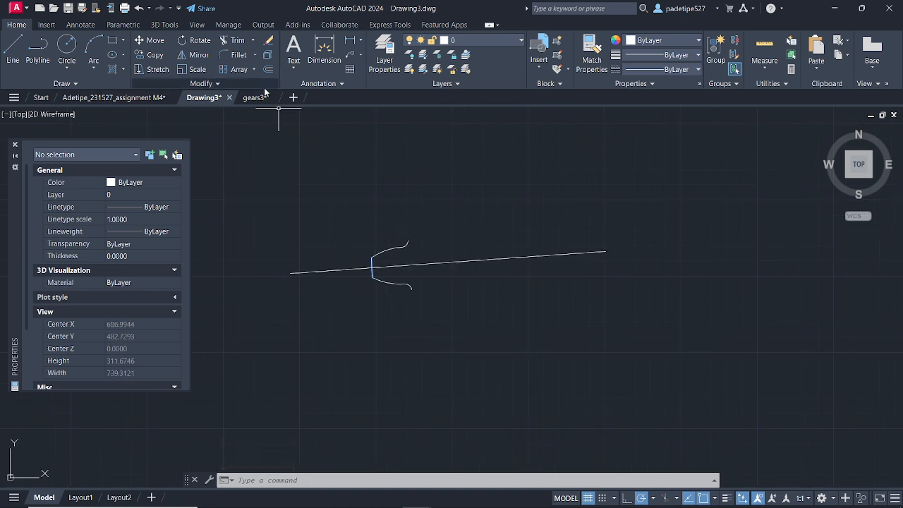
click(227, 70)
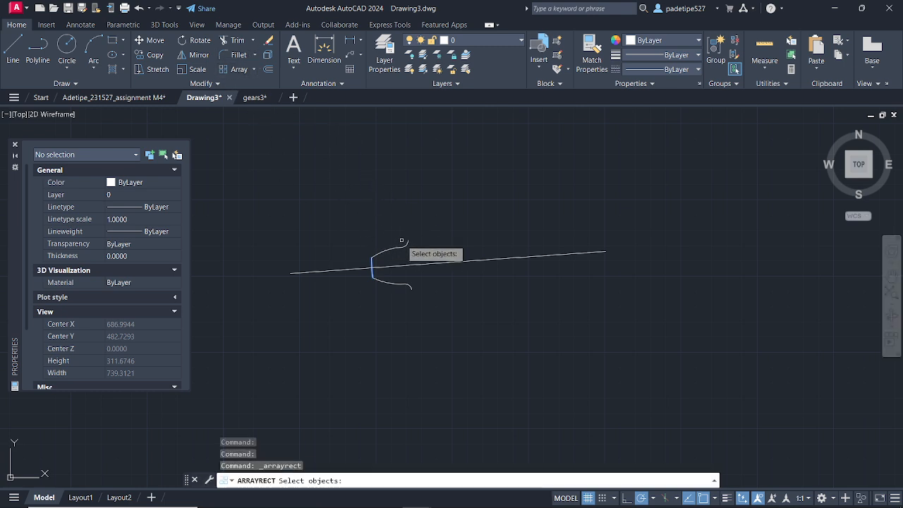
scroll(421, 232, up, 2)
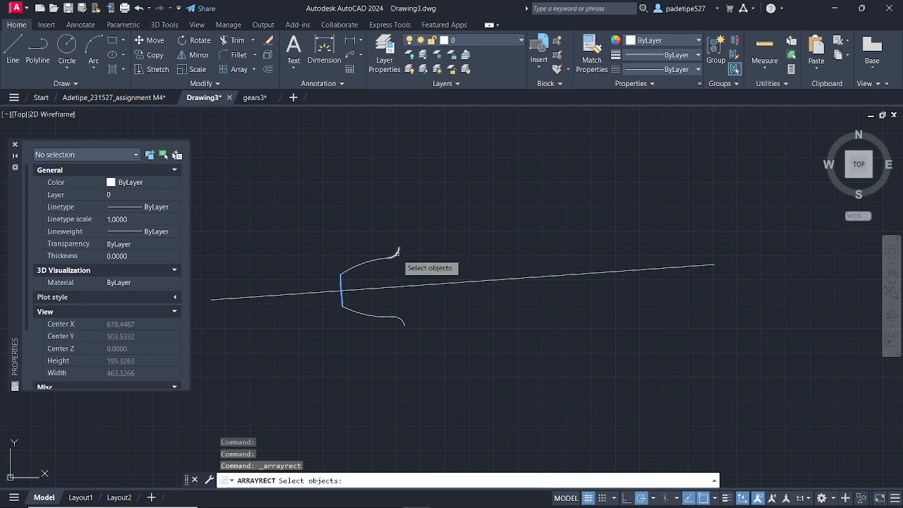
click(396, 254)
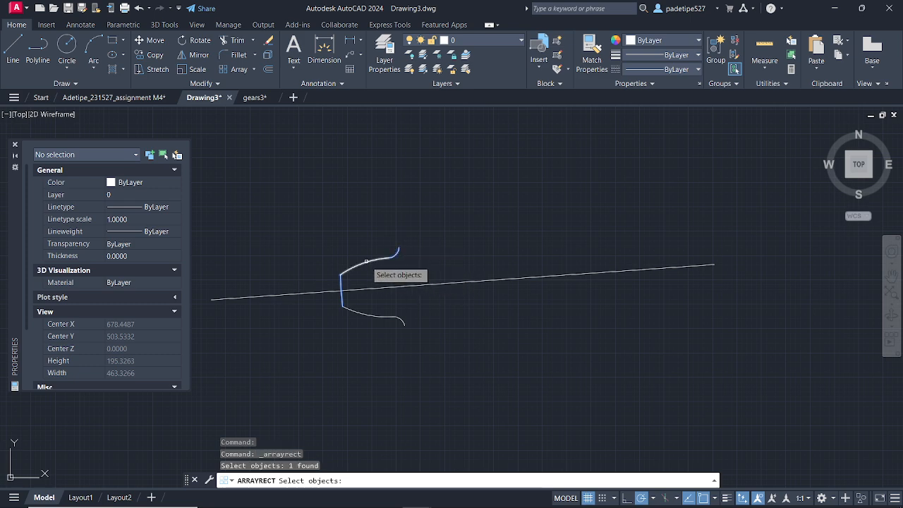
click(366, 261)
click(343, 284)
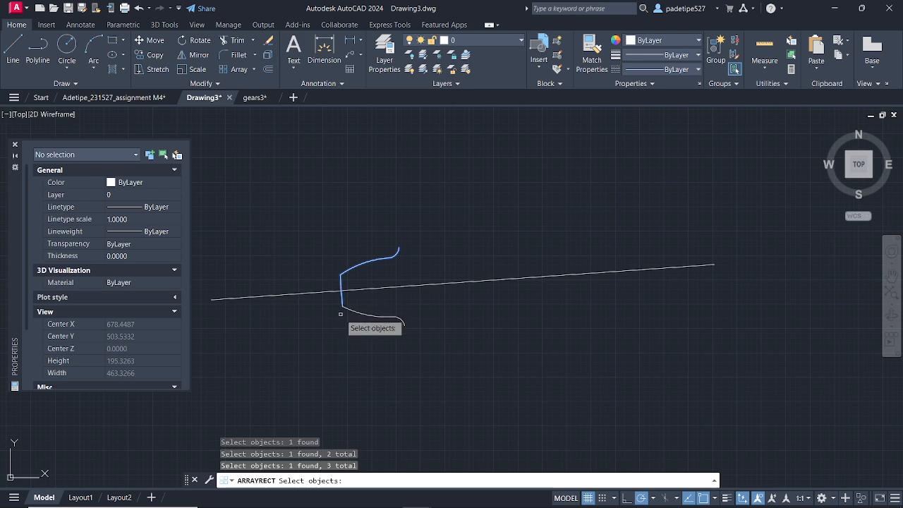
click(356, 314)
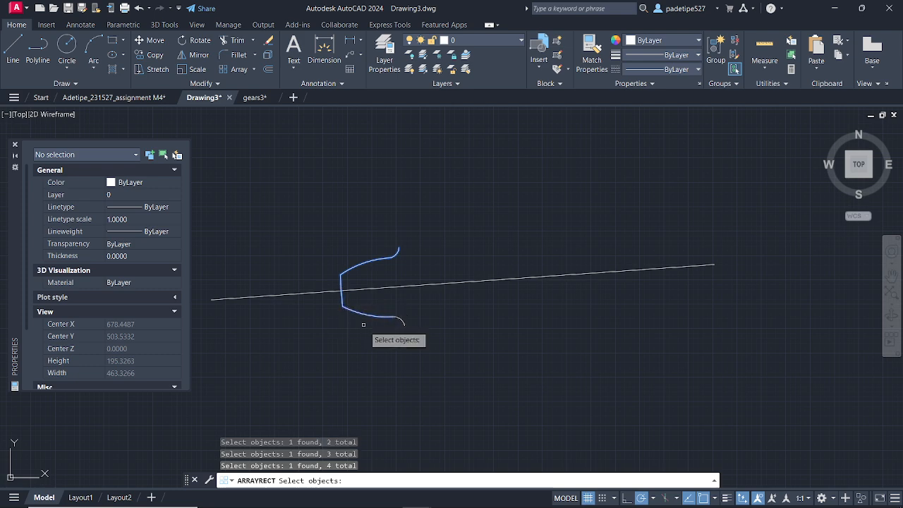
click(402, 321)
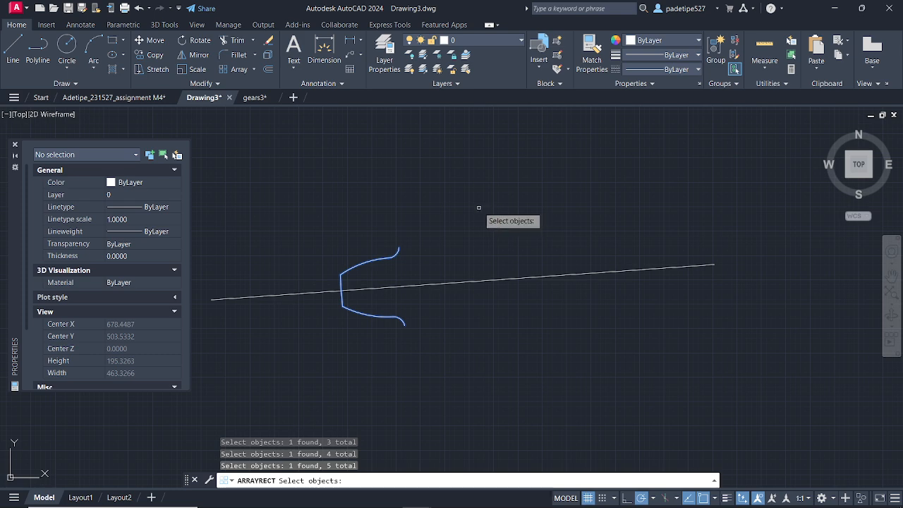
click(253, 68)
click(258, 137)
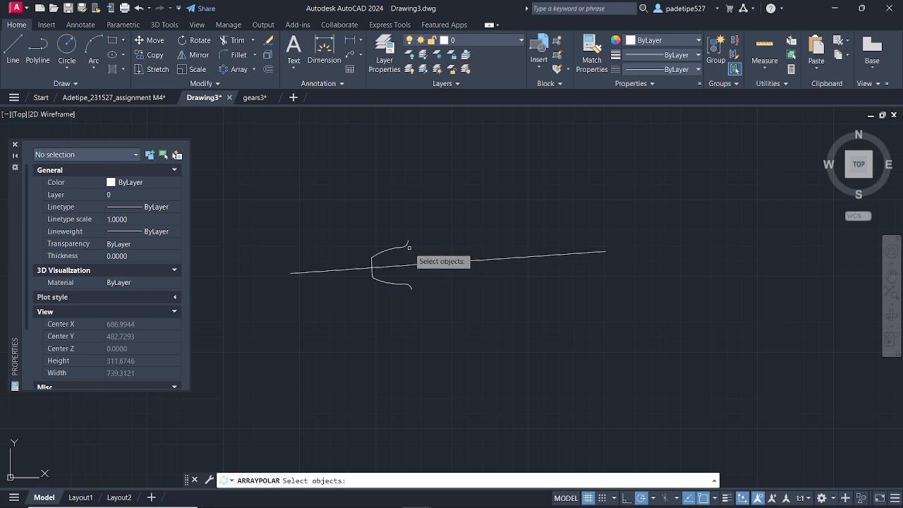
click(385, 249)
click(372, 258)
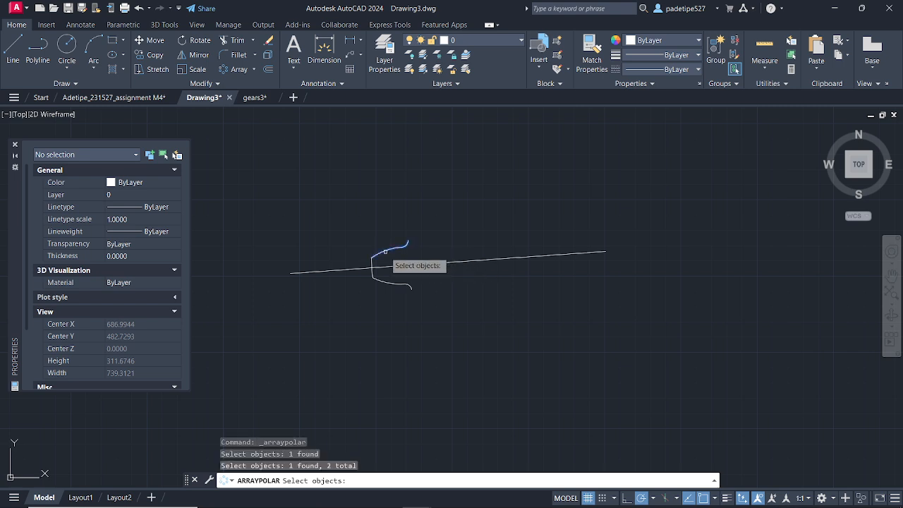
click(372, 274)
click(391, 282)
click(409, 287)
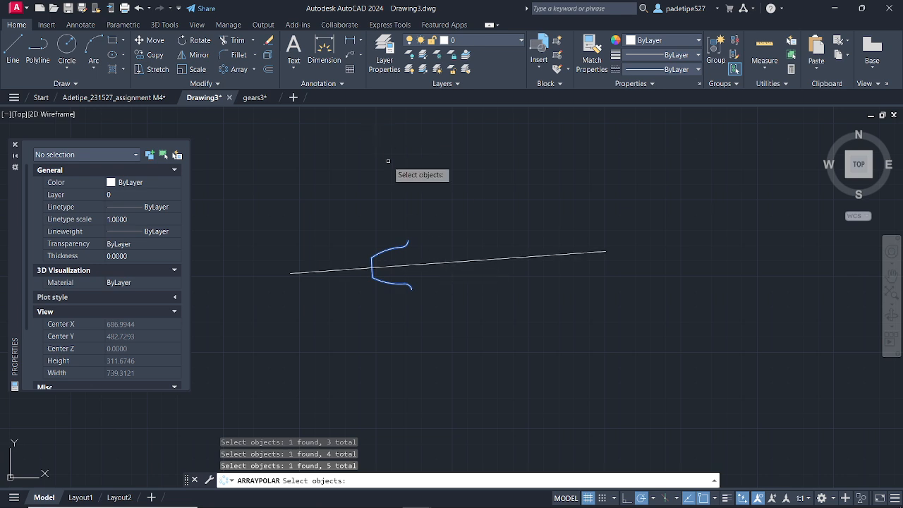
click(227, 68)
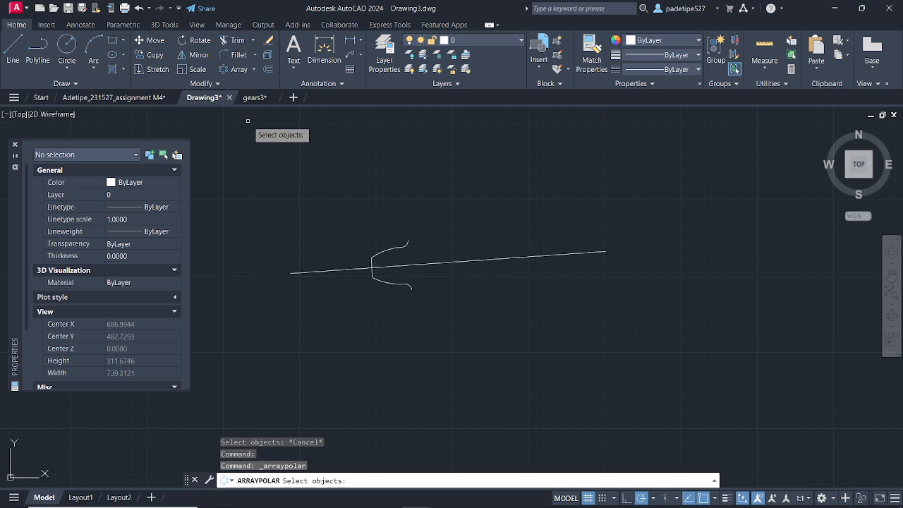
key(Escape)
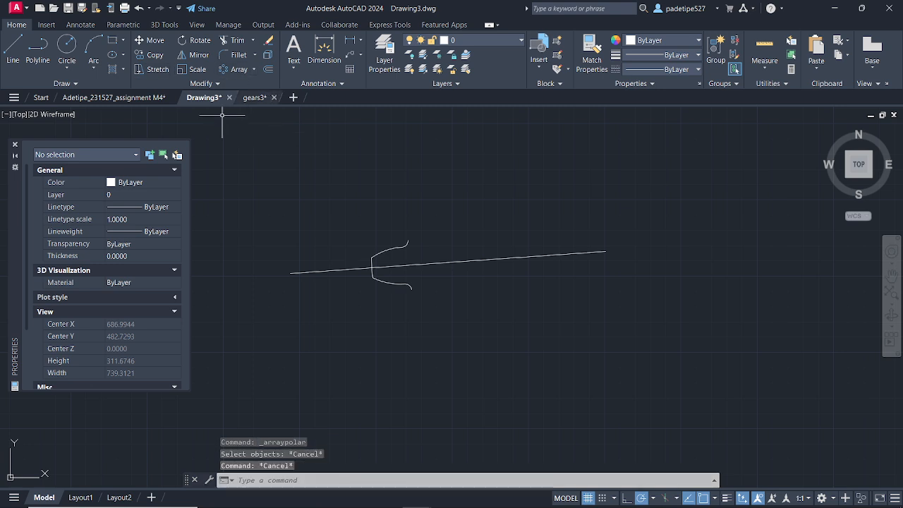
Step: Create a polar array of the five tooth-profile arcs with 30 items, centred on the symmetry line's endpoint at the gear centre
click(408, 240)
click(372, 262)
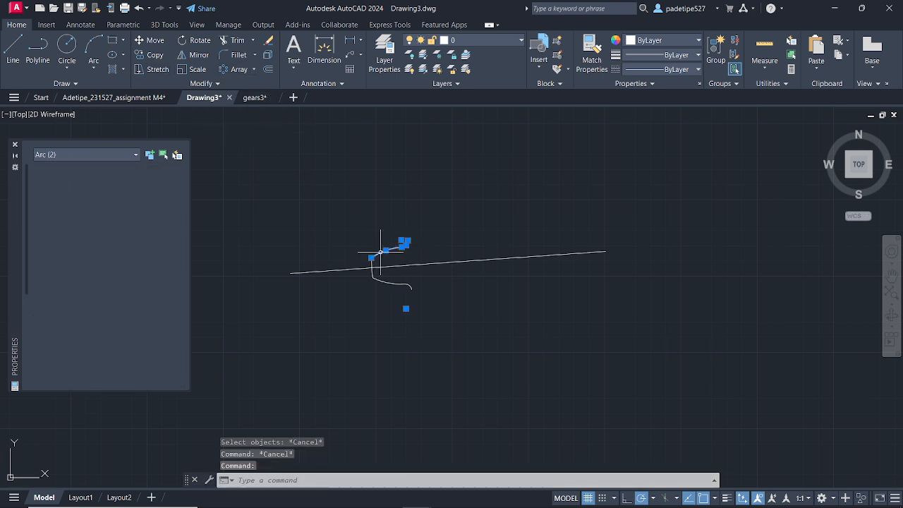
click(371, 265)
click(387, 283)
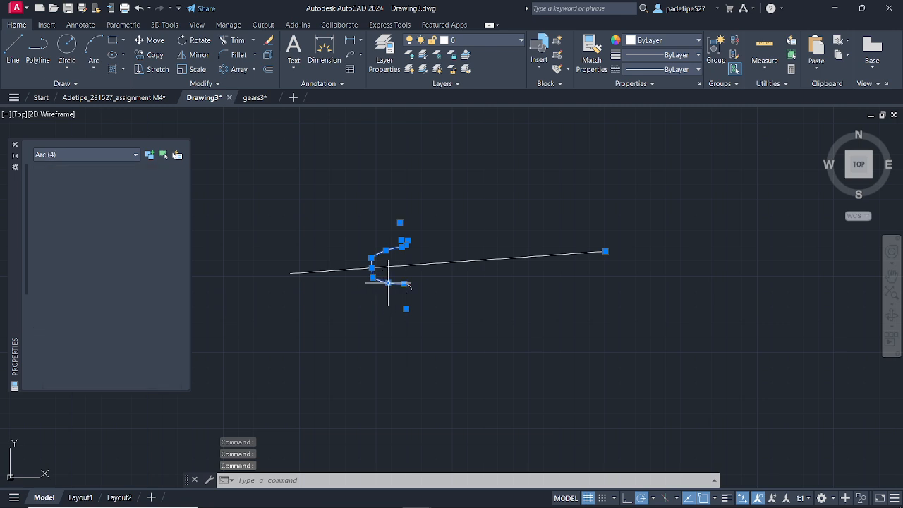
key(Escape)
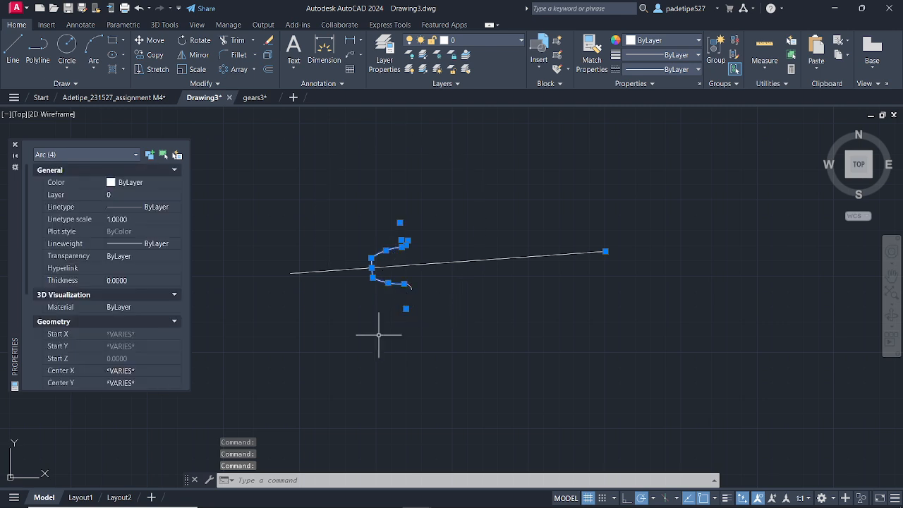
click(412, 287)
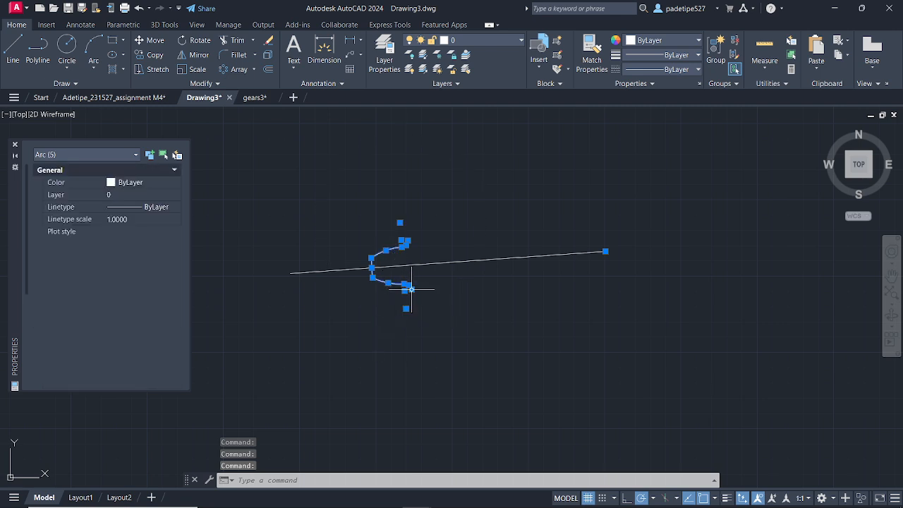
click(253, 69)
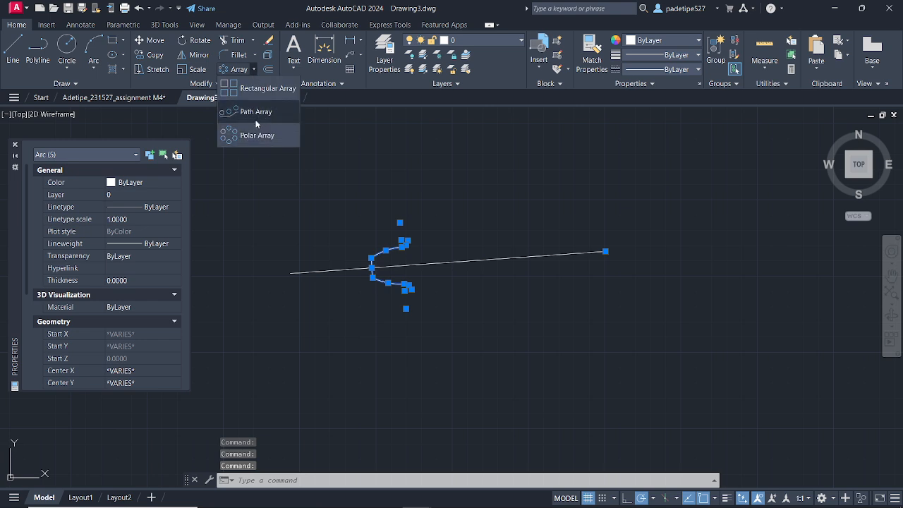
click(257, 113)
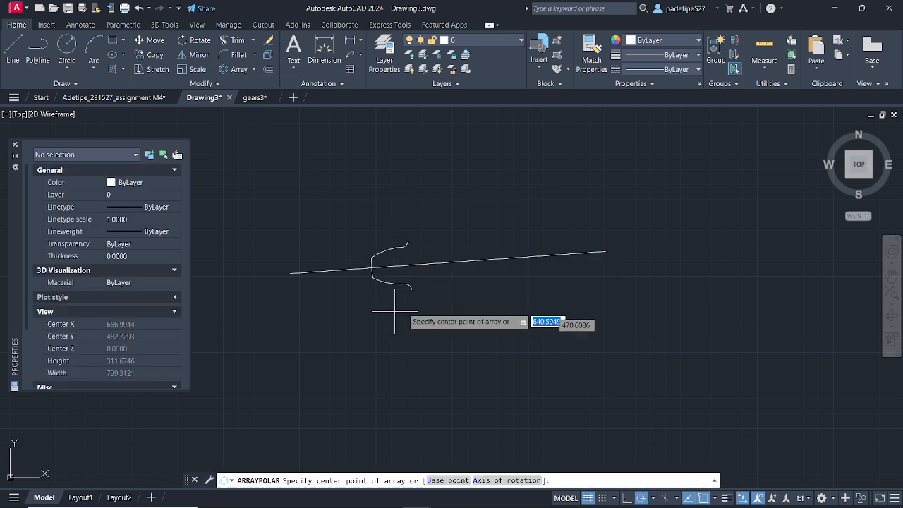
click(606, 251)
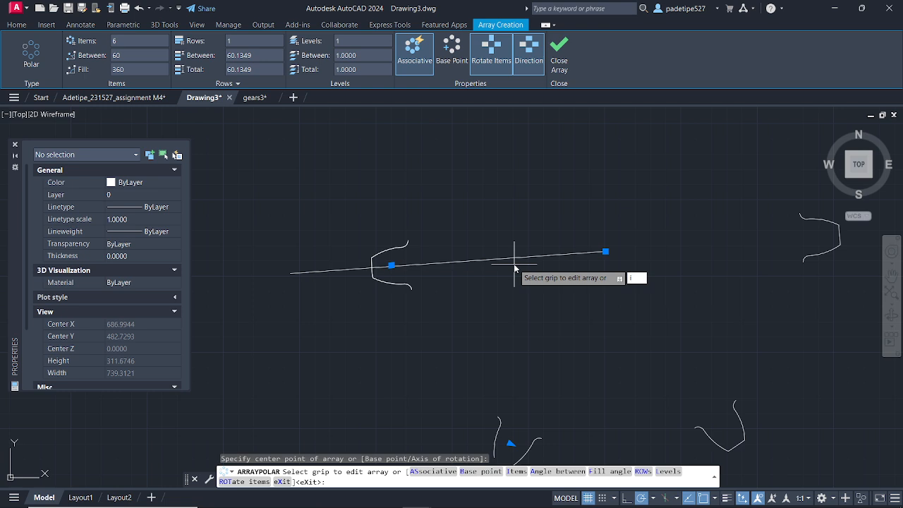
key(Return)
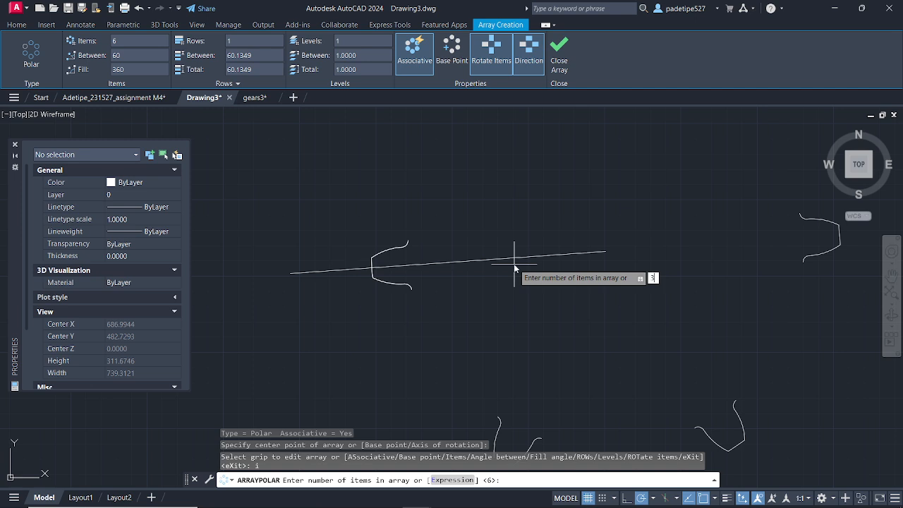
text(30)
key(Return)
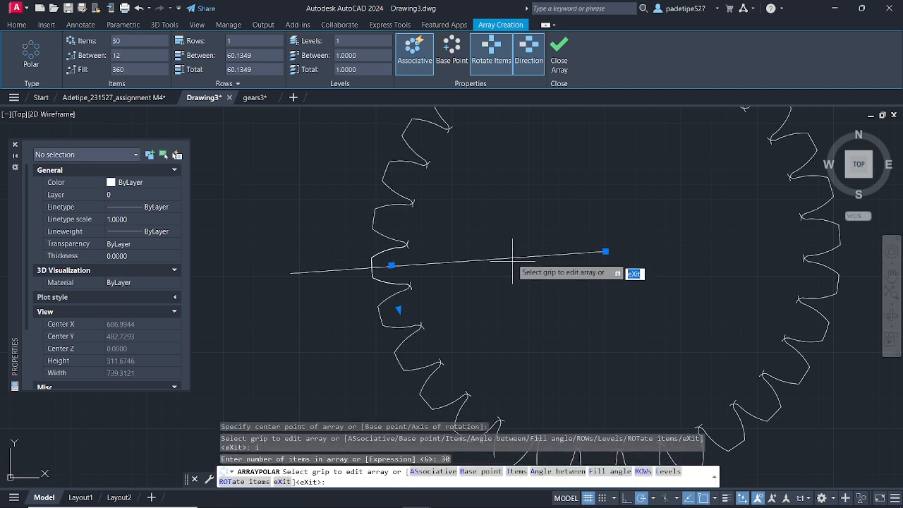
Step: Examine the full ring of arrayed teeth and the roots where neighbouring teeth meet, and close the array command
scroll(610, 181, down, 2)
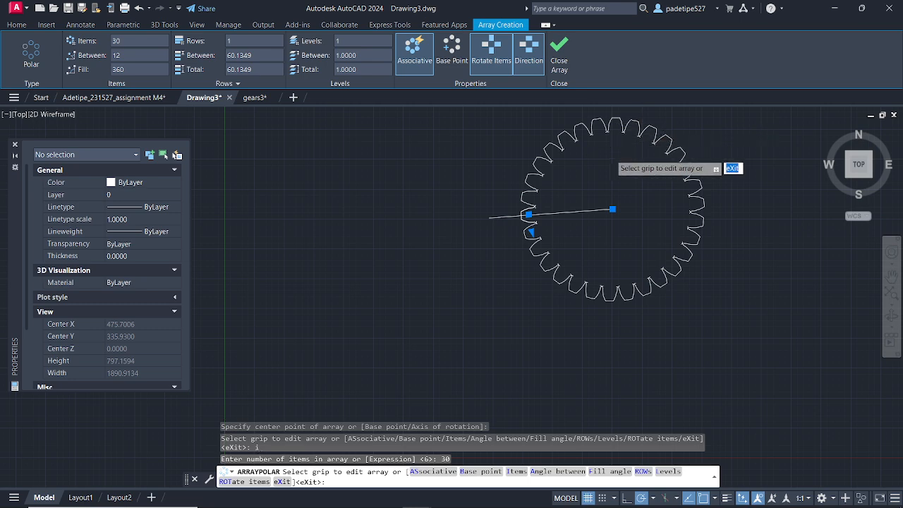
scroll(609, 159, up, 4)
scroll(427, 229, up, 4)
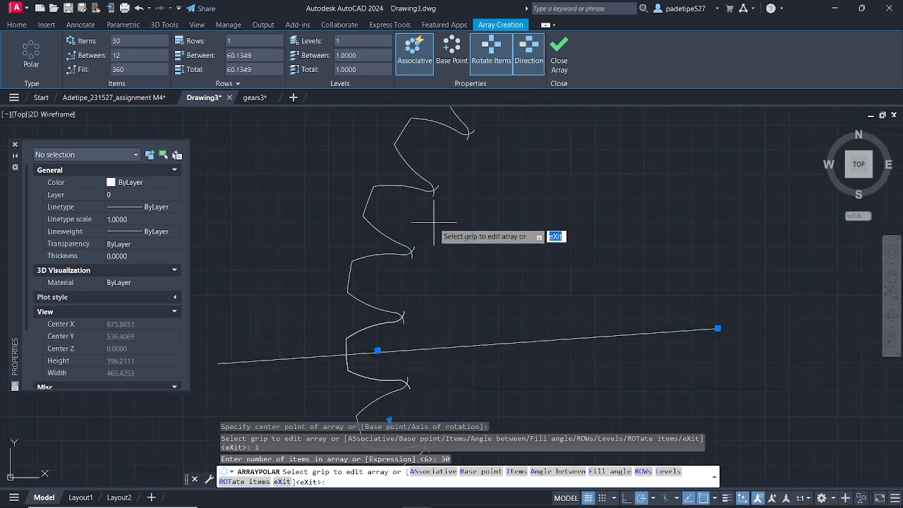
scroll(449, 200, down, 4)
scroll(479, 300, up, 3)
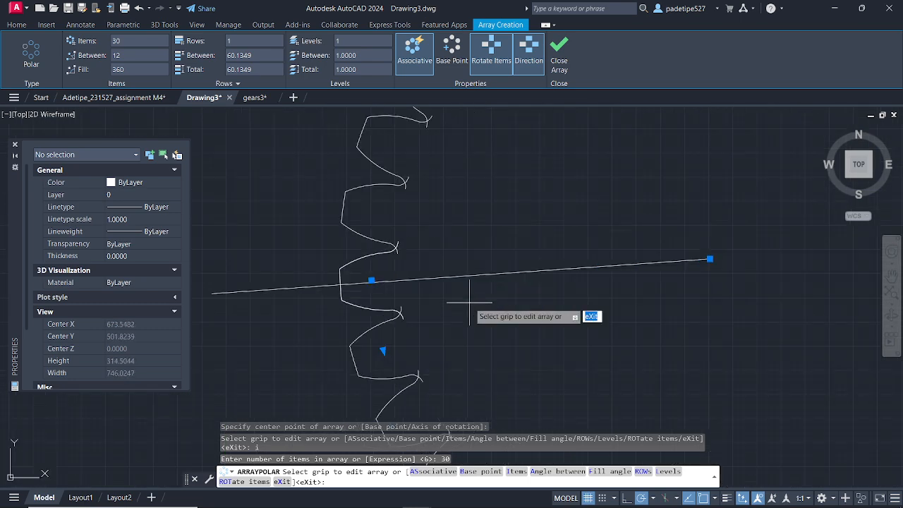
scroll(410, 261, up, 3)
scroll(379, 243, up, 2)
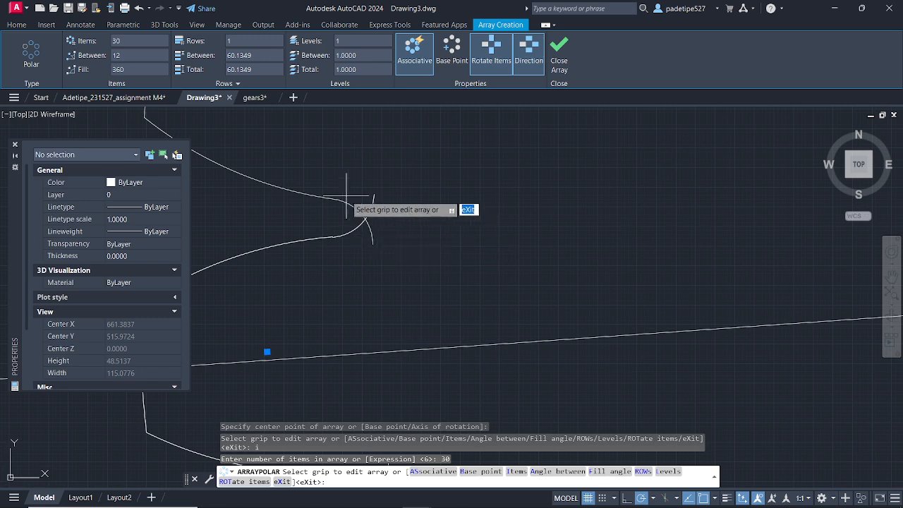
scroll(408, 220, down, 2)
scroll(408, 220, down, 2)
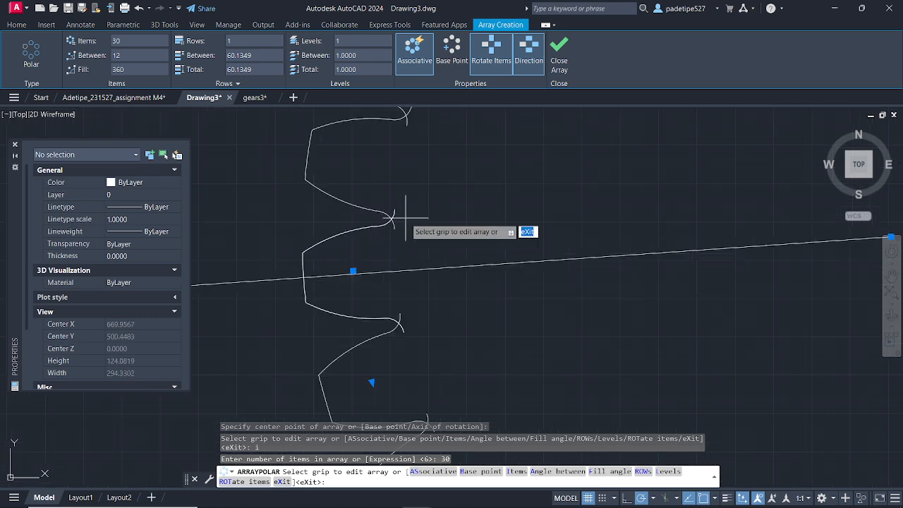
key(Escape)
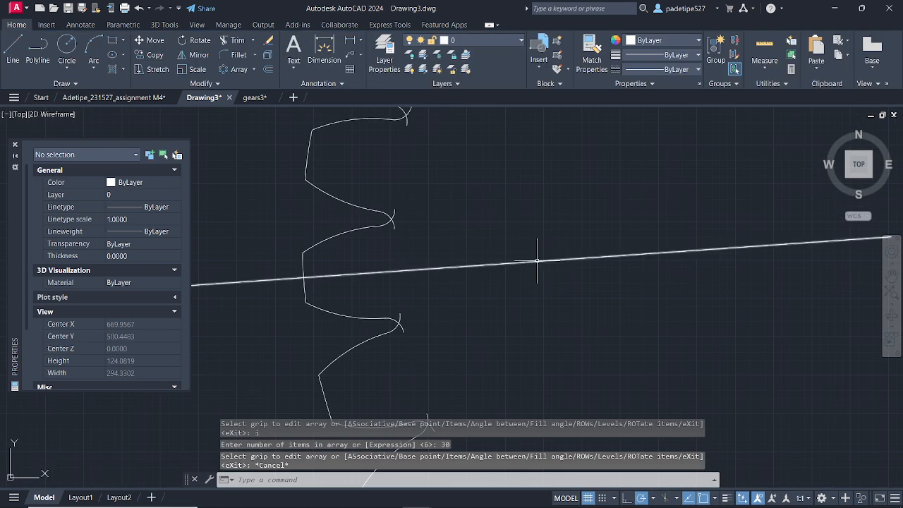
click(558, 257)
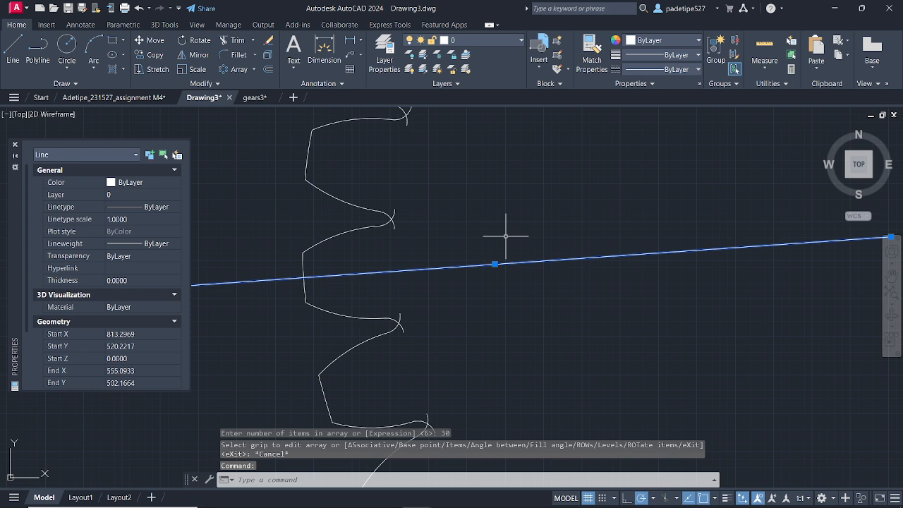
key(Escape)
Step: Try to trim the fillet arc end that extends past the crossing at the root above the symmetry line
scroll(400, 209, up, 4)
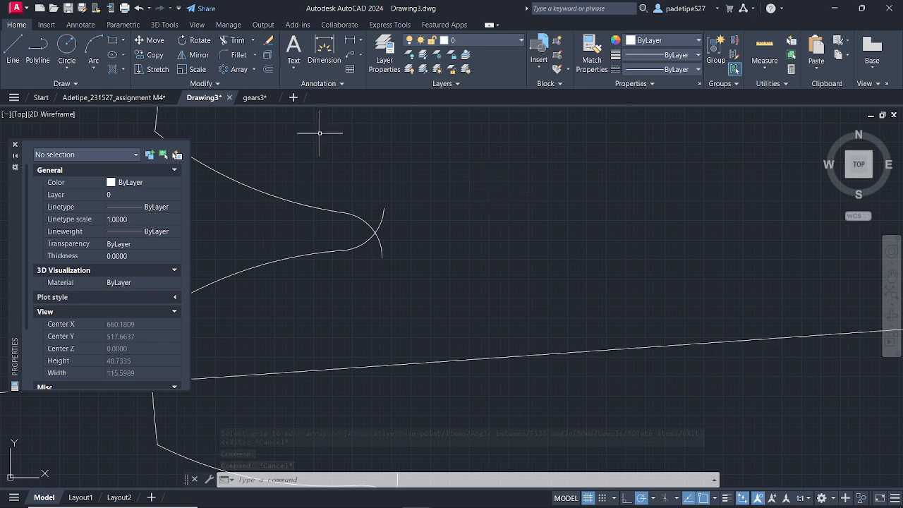
click(237, 42)
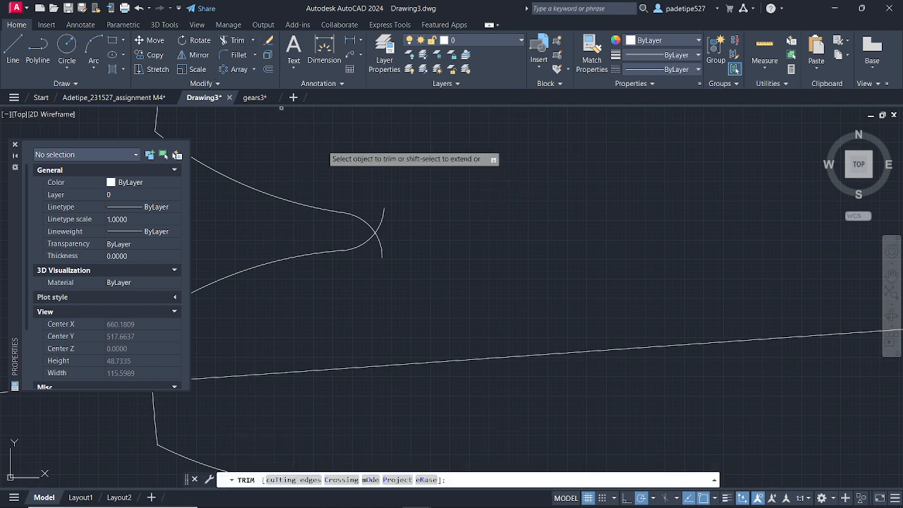
click(383, 219)
click(383, 219)
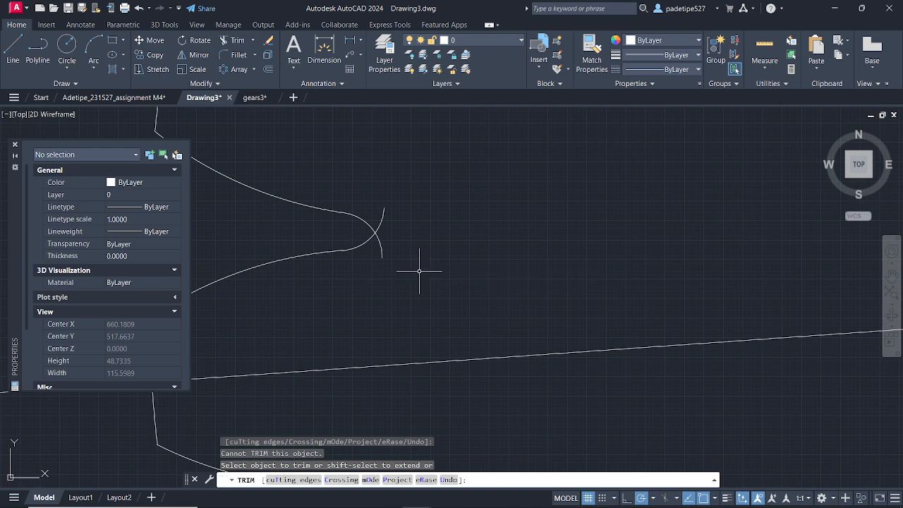
key(Escape)
Step: Examine the crossing fillet arcs at the roots below the symmetry line and check the array's properties
scroll(397, 185, down, 5)
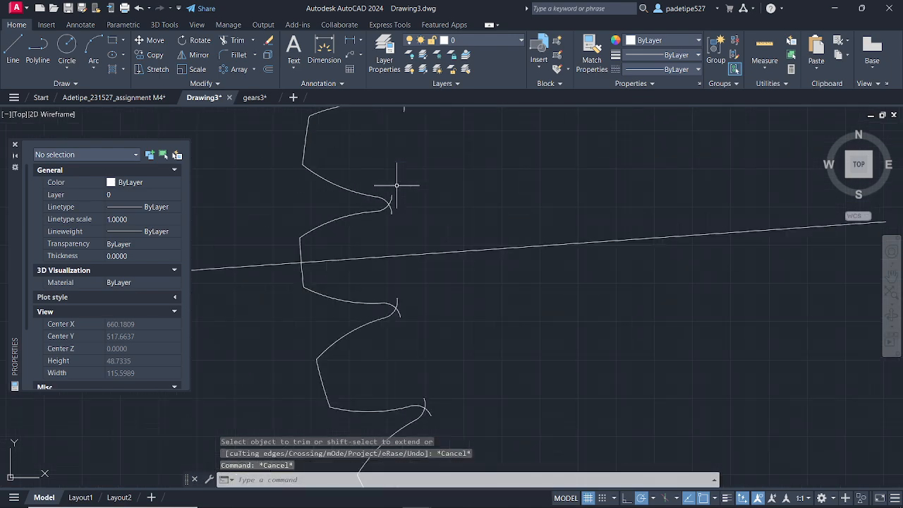
scroll(423, 230, up, 3)
scroll(294, 220, down, 3)
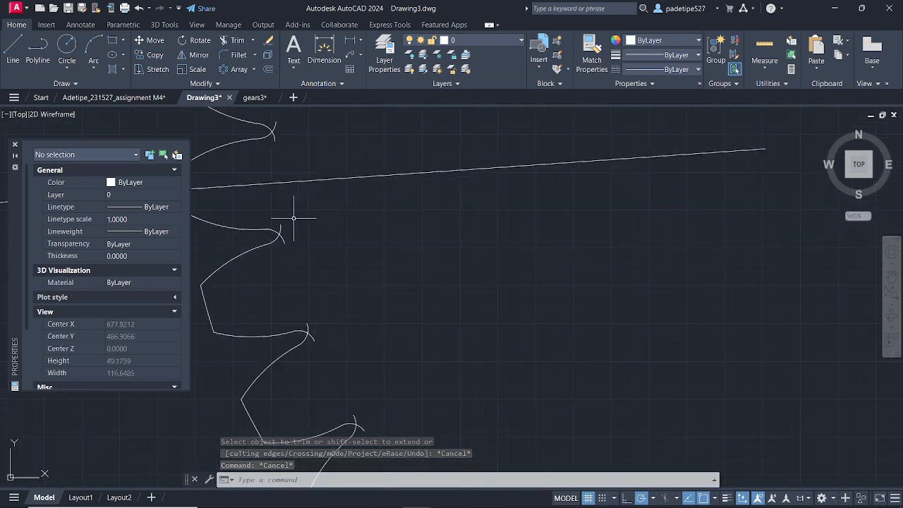
scroll(292, 220, up, 4)
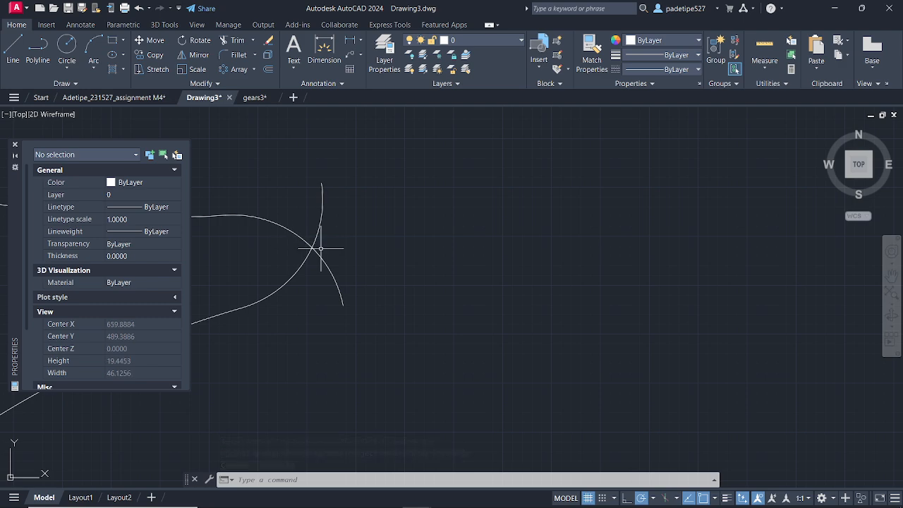
click(314, 254)
scroll(314, 254, down, 4)
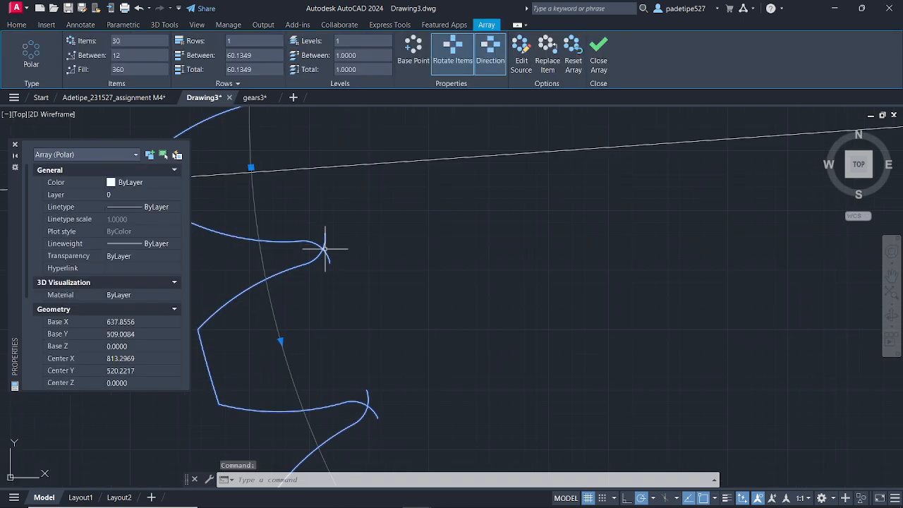
scroll(314, 235, up, 4)
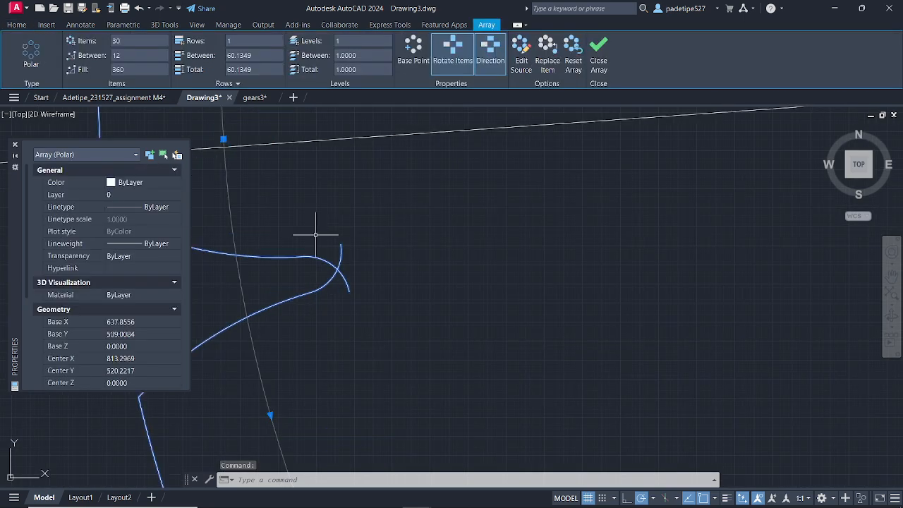
key(Escape)
key(Escape)
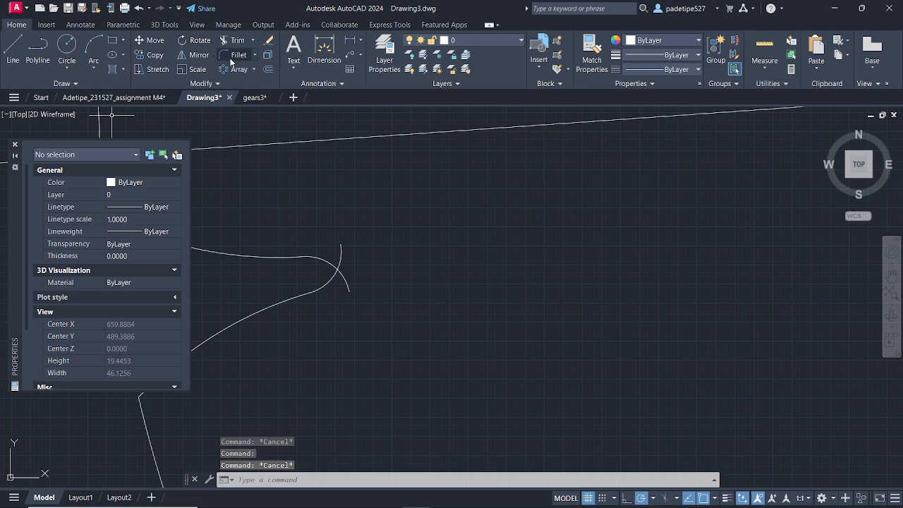
Step: Try to fillet the two crossing root arcs between adjacent teeth below the symmetry line
click(235, 55)
click(341, 258)
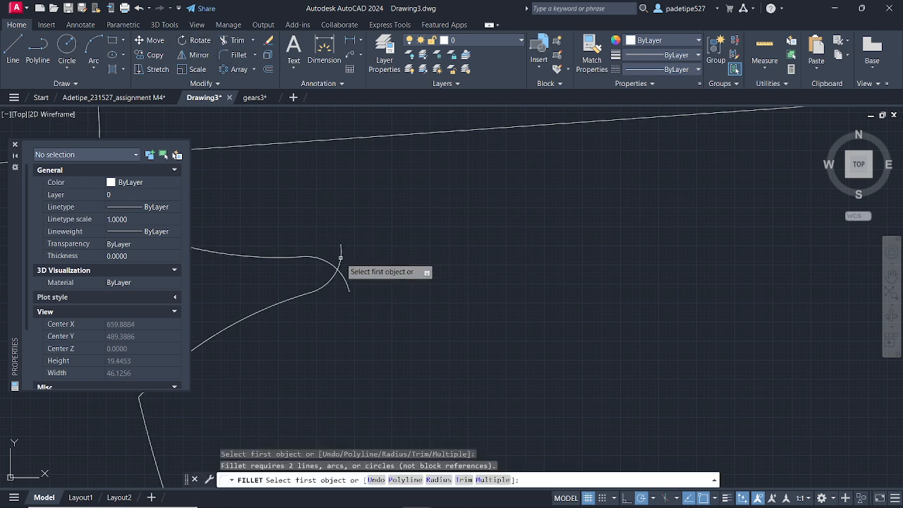
click(341, 258)
Step: Compare the overlapping fillet ends at several tooth roots above the symmetry line
scroll(348, 257, down, 10)
scroll(470, 192, up, 5)
scroll(469, 192, down, 5)
scroll(353, 233, up, 5)
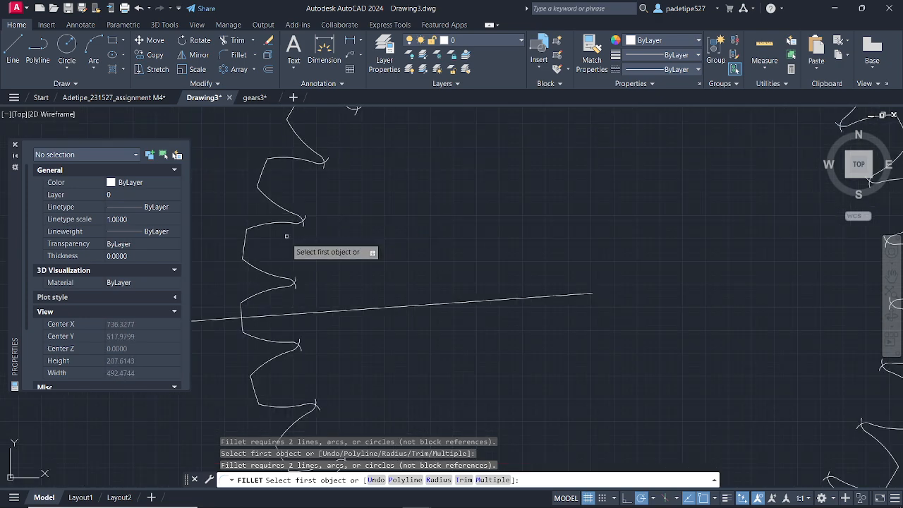
scroll(322, 306, up, 5)
scroll(293, 349, up, 3)
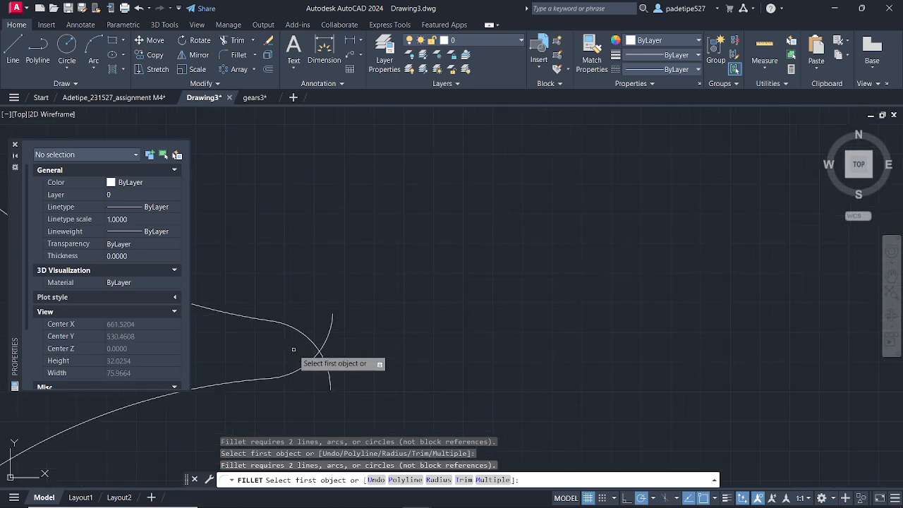
scroll(317, 359, down, 2)
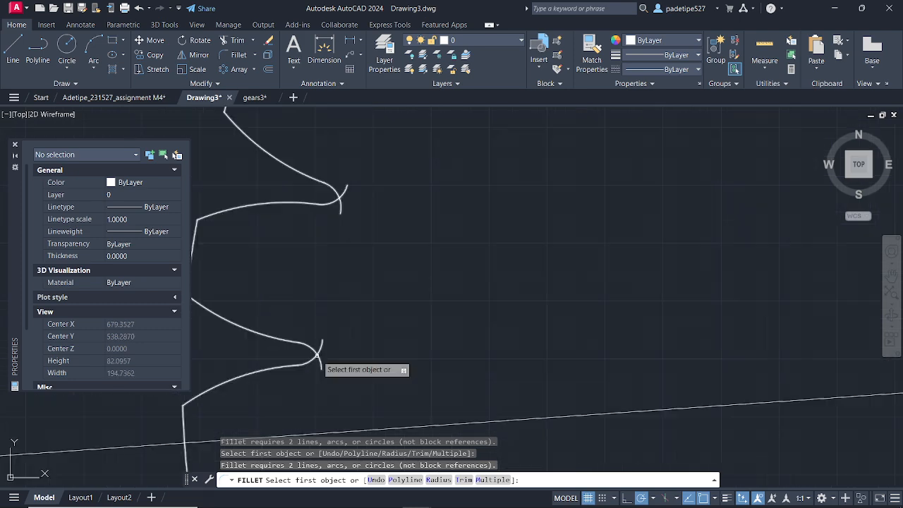
scroll(318, 357, down, 3)
scroll(384, 177, down, 1)
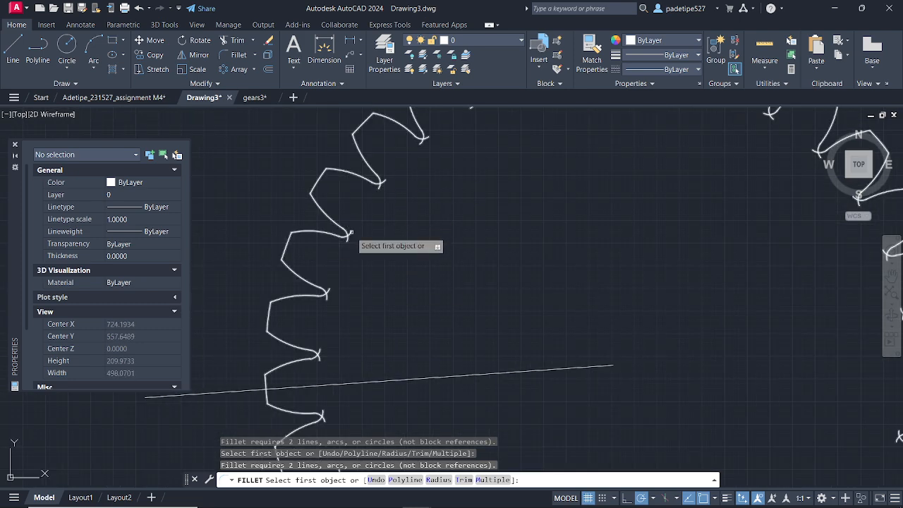
scroll(351, 233, up, 3)
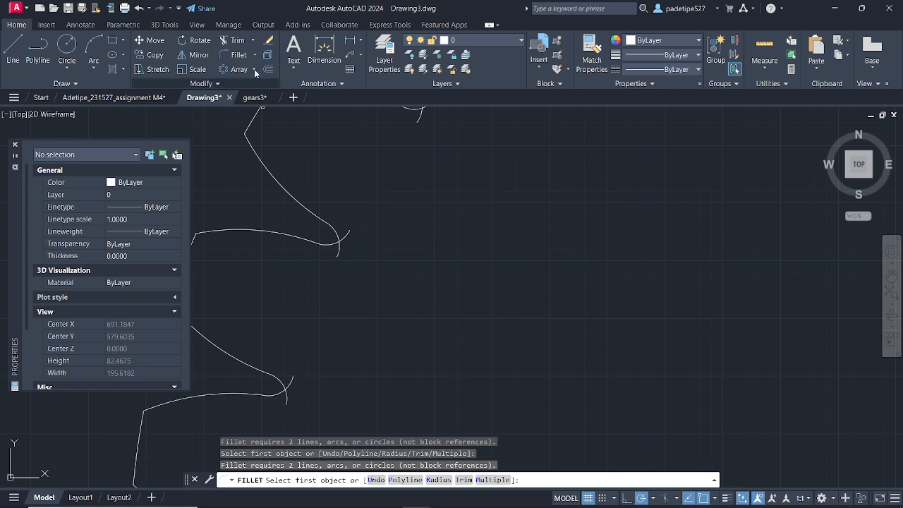
Step: Try to join the crossing root arcs between two adjacent teeth with Blend Curves
click(254, 56)
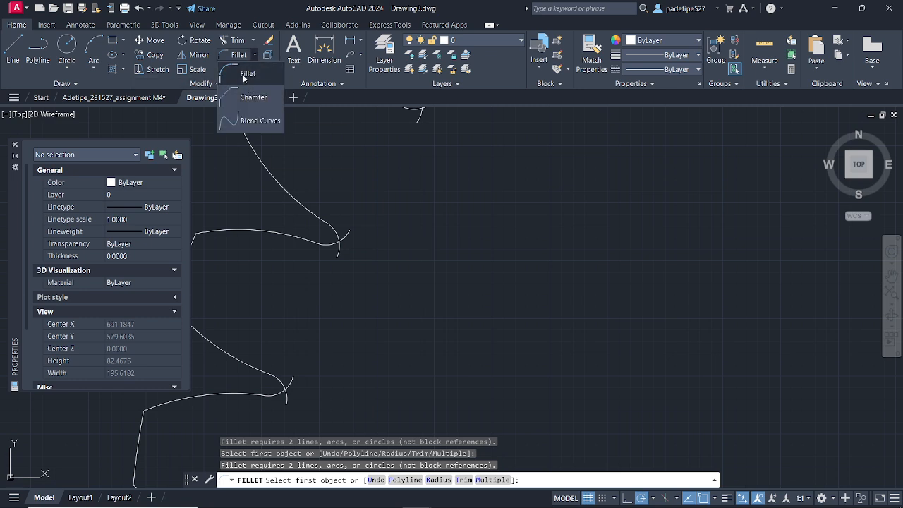
click(255, 120)
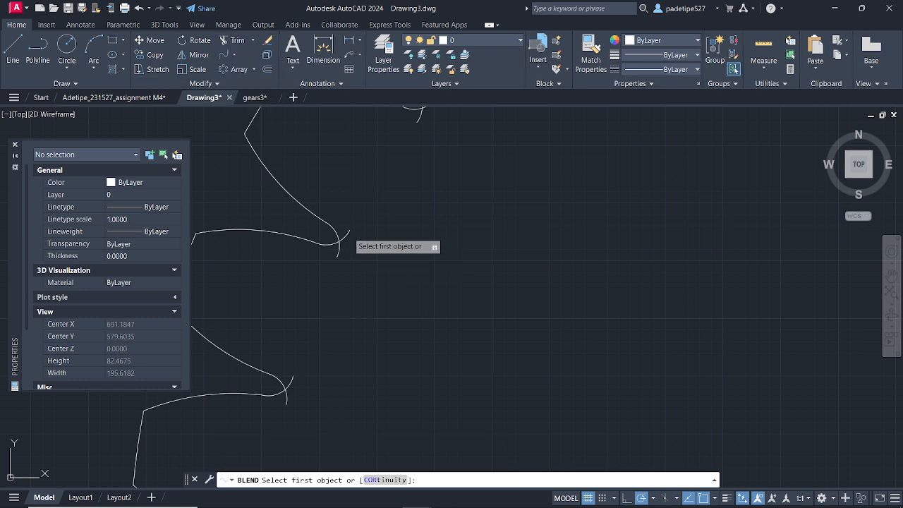
click(348, 232)
key(Escape)
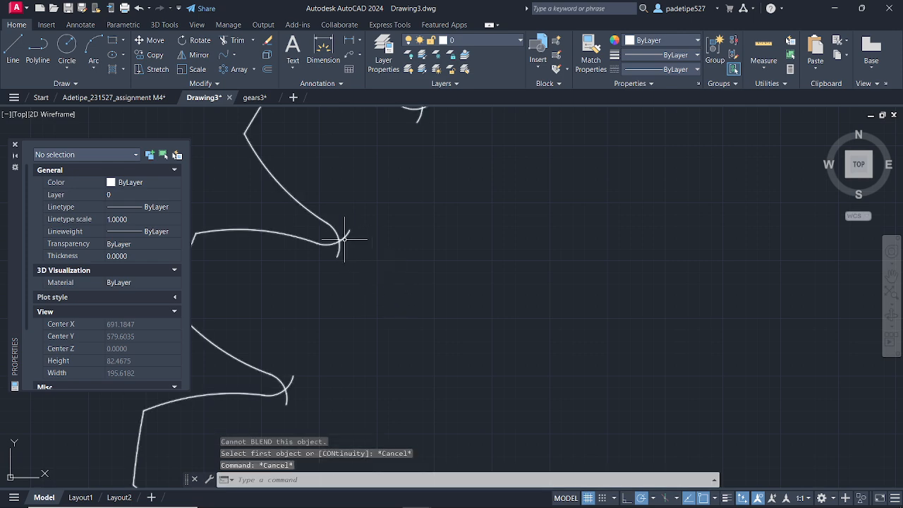
Step: Undo the blend attempt, the trims and the polar array back to the single filleted tooth profile
click(342, 241)
scroll(339, 253, down, 5)
scroll(381, 255, up, 3)
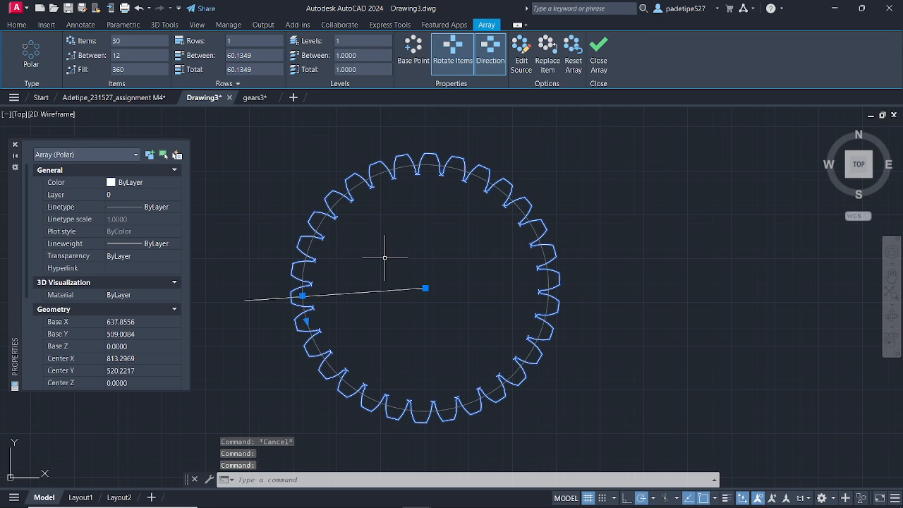
key(Escape)
scroll(384, 257, up, 5)
key(ctrl+z)
key(ctrl+z)
key(ctrl+z)
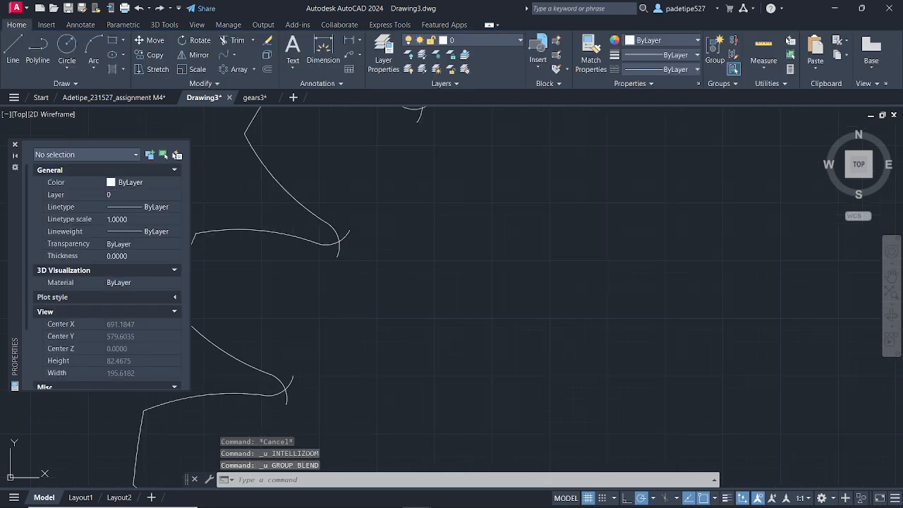
key(ctrl+z)
key(ctrl+z)
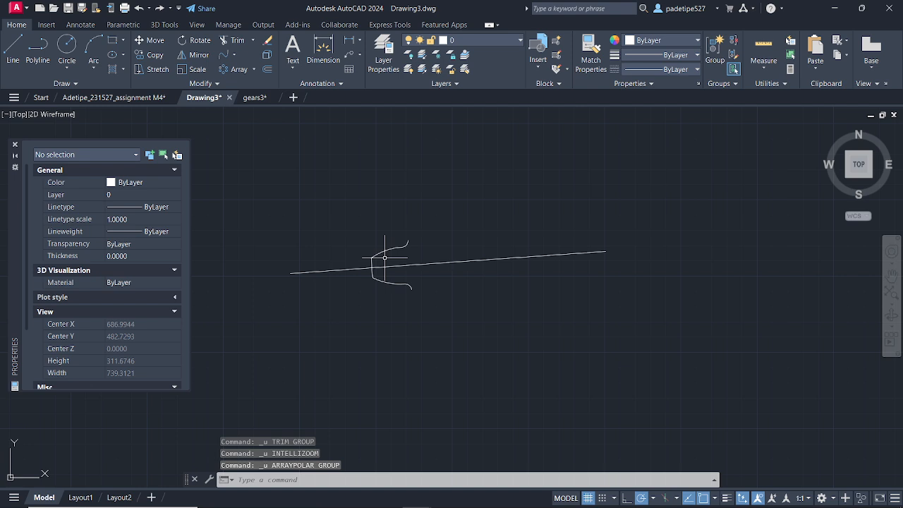
key(ctrl+z)
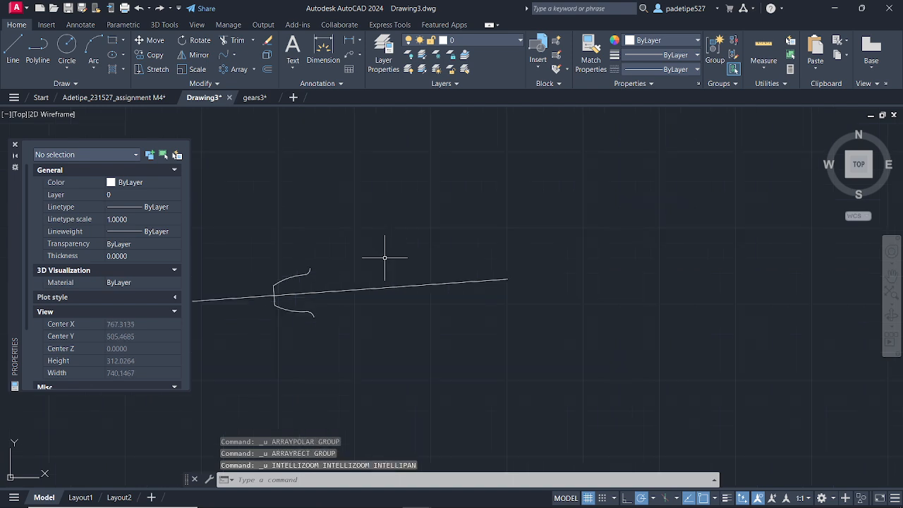
Step: Undo the trimming of the outer circle and root arcs, and the root fillets on the tooth
key(ctrl+z)
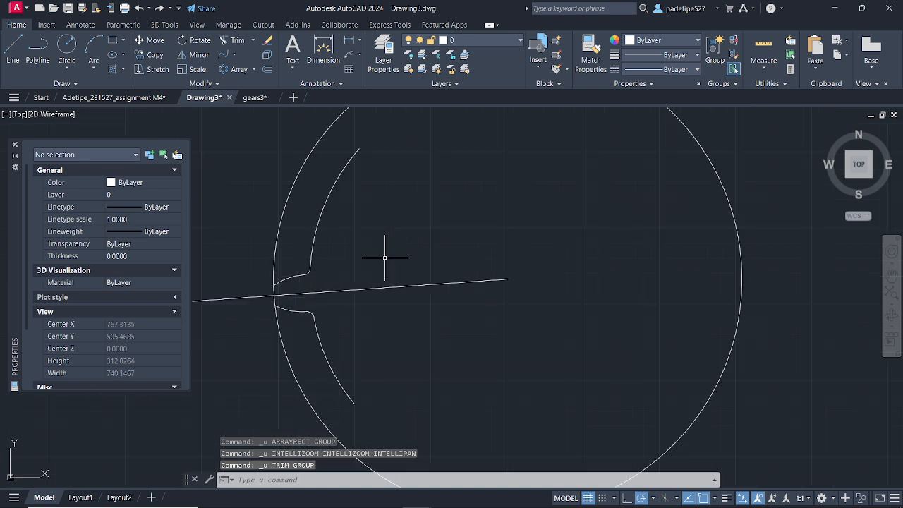
key(ctrl+z)
key(ctrl+z)
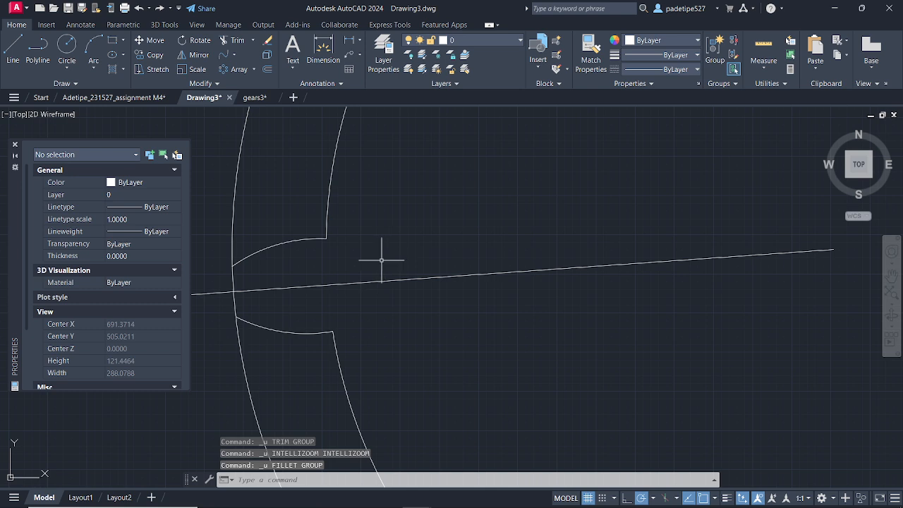
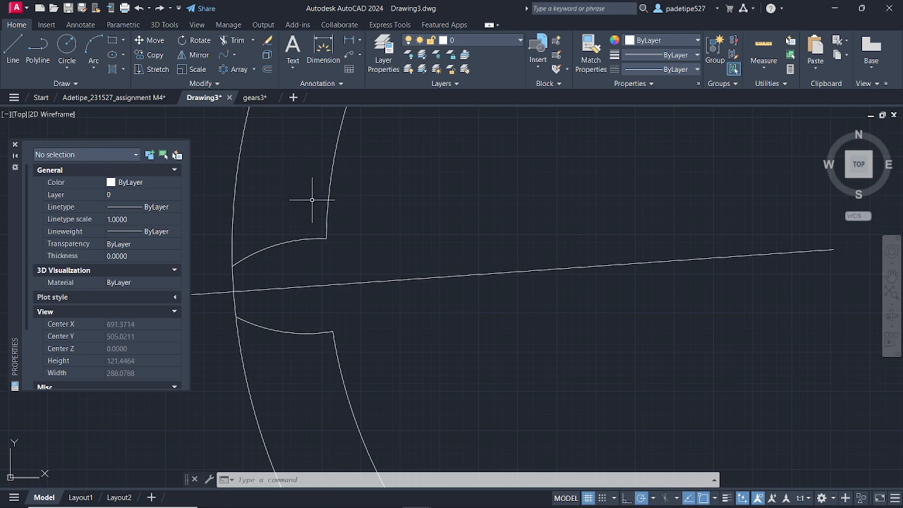
Step: Fillet both root corners of the tooth, where the flanks meet the root arcs, with a radius of 1
click(235, 55)
click(233, 74)
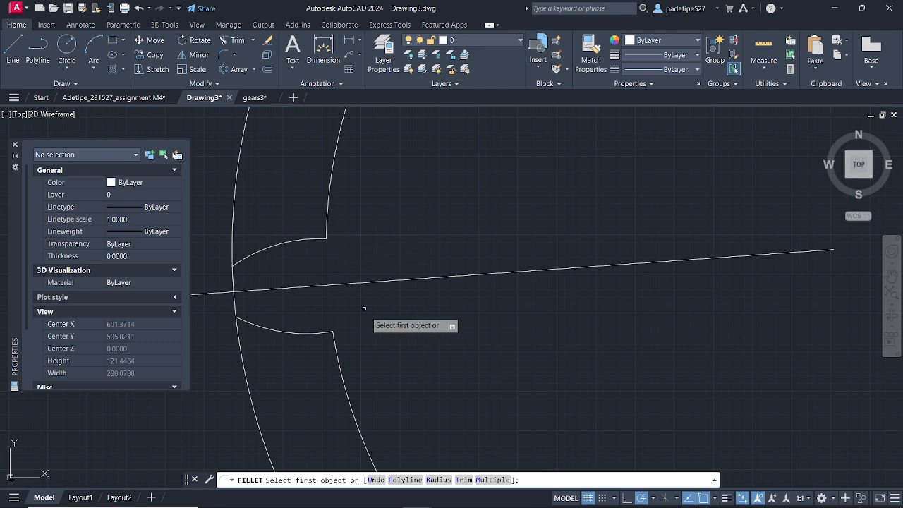
click(436, 481)
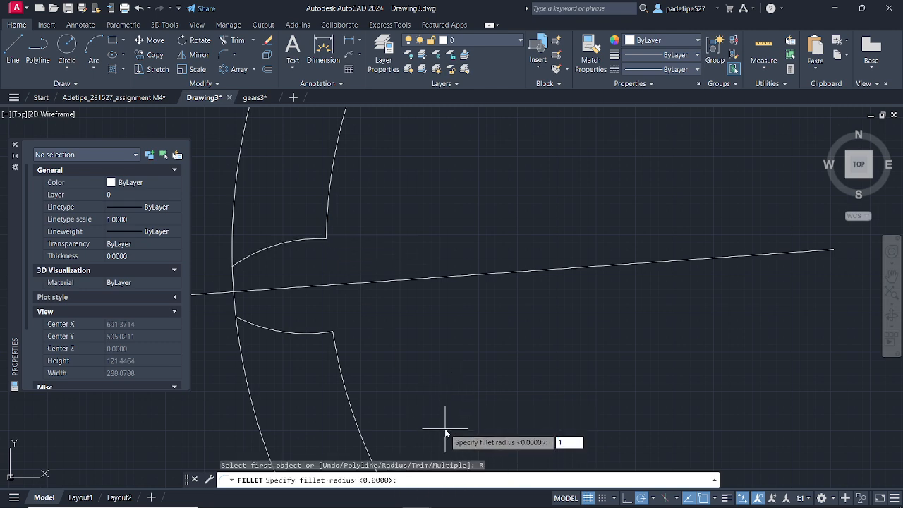
text(1)
key(Return)
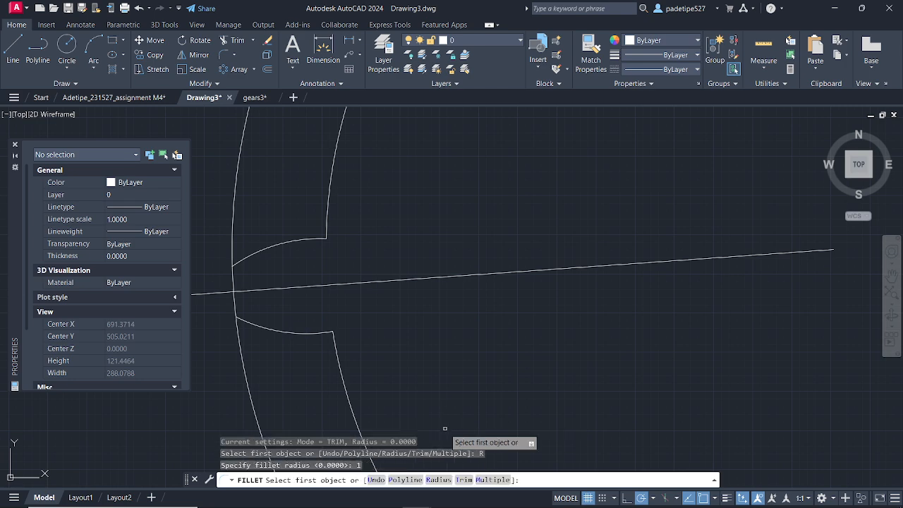
click(486, 482)
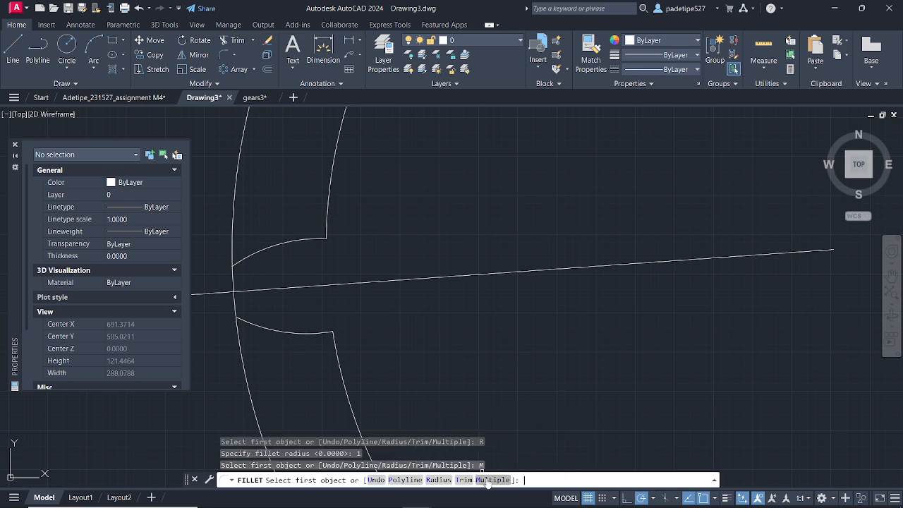
click(313, 331)
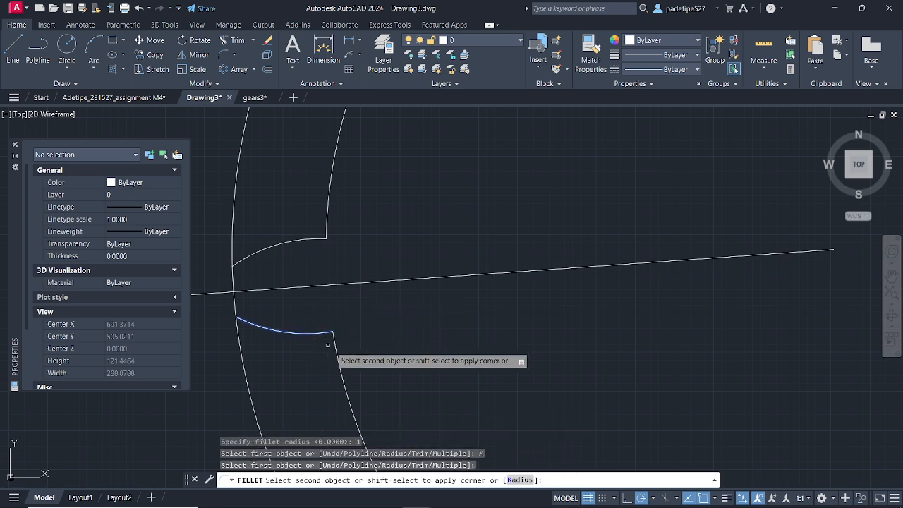
click(335, 345)
click(328, 208)
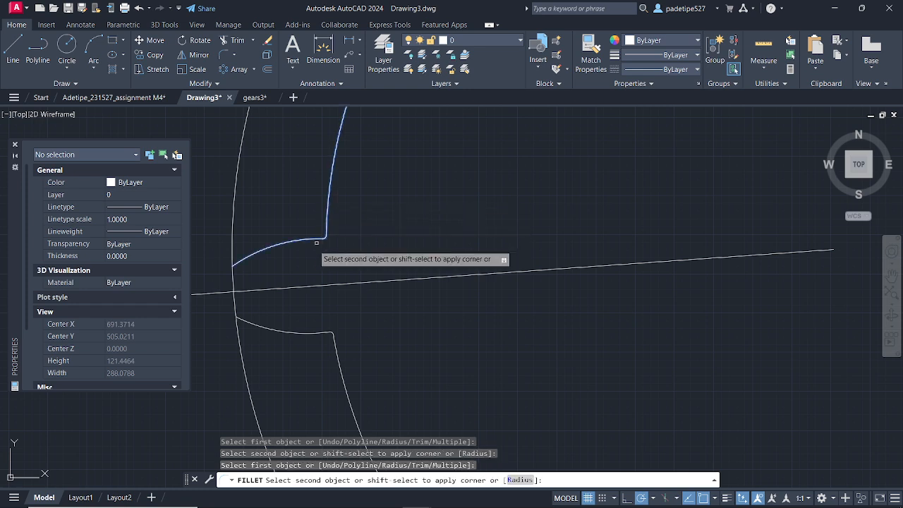
click(314, 240)
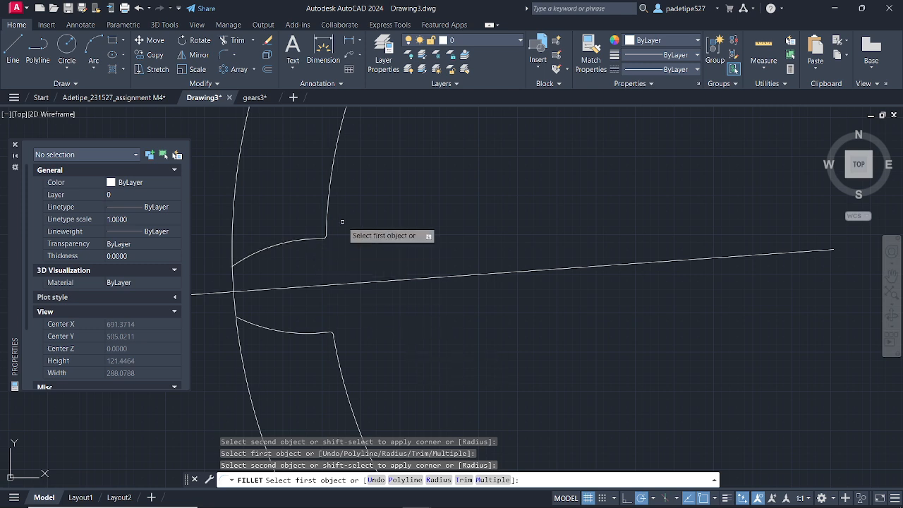
key(Escape)
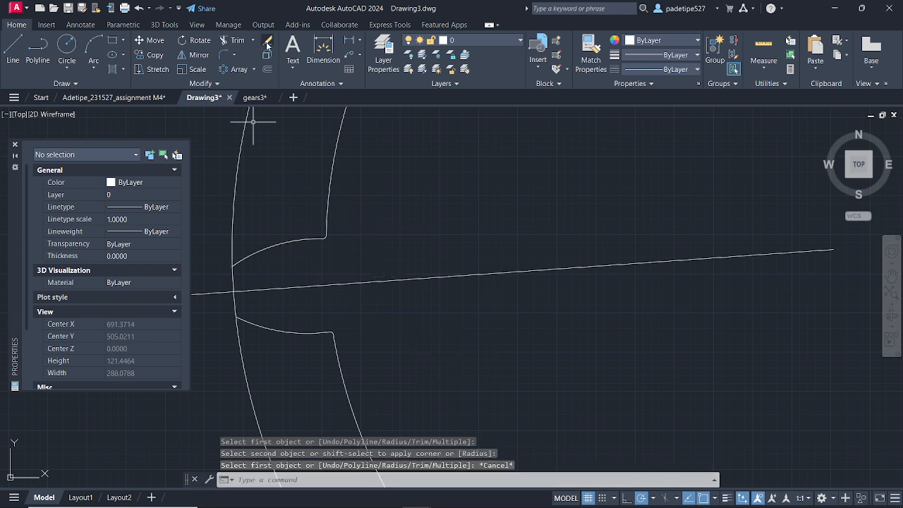
Step: Try to trim the root arcs, outer circle and symmetry line around the tooth, and undo these trims
click(234, 41)
click(336, 140)
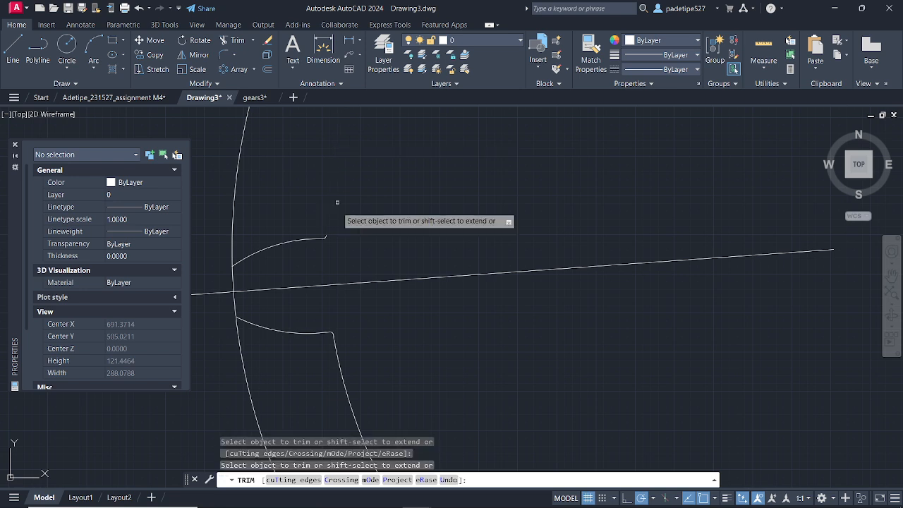
click(344, 392)
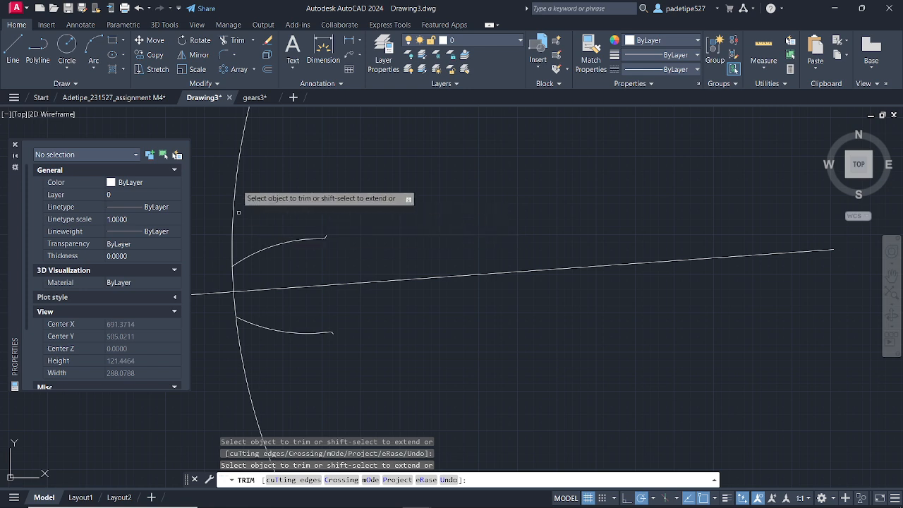
click(239, 175)
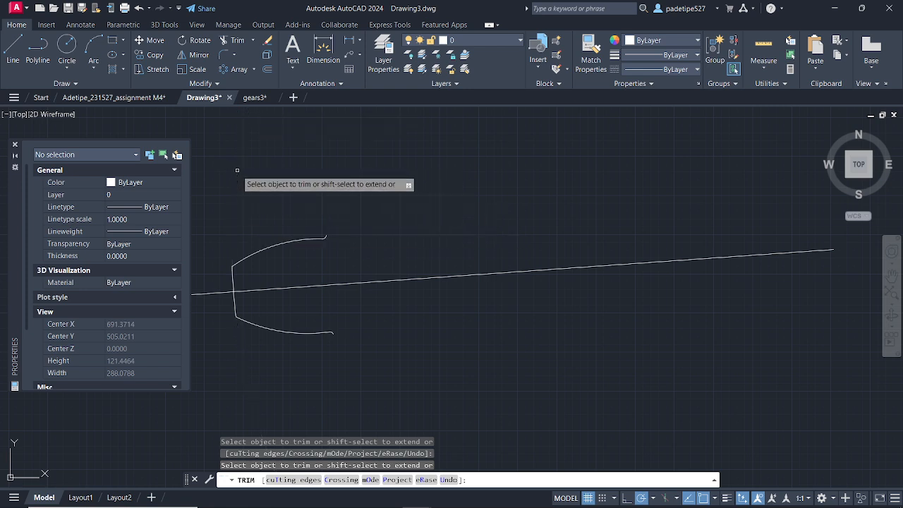
click(319, 285)
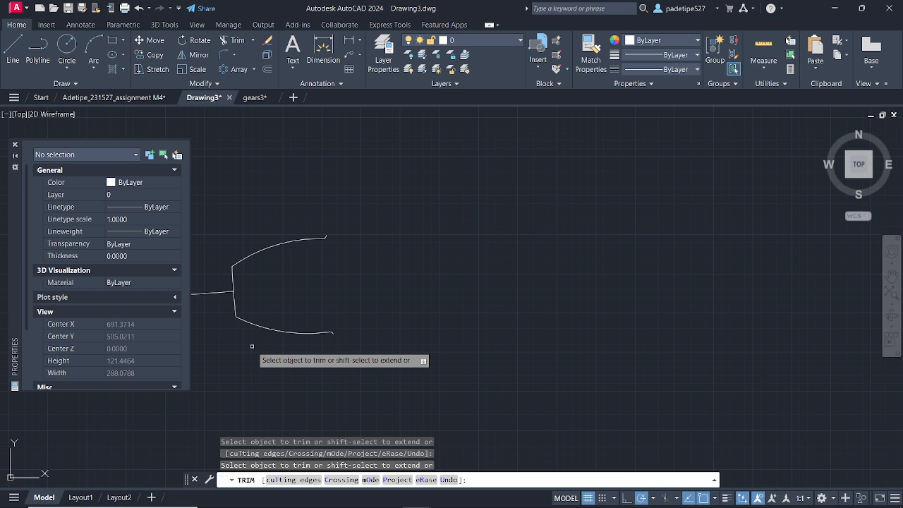
key(Escape)
key(ctrl+z)
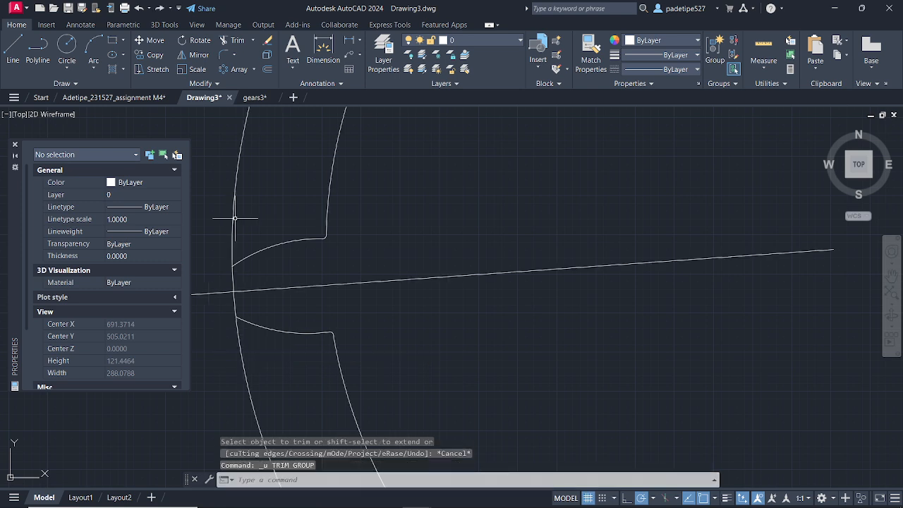
Step: Trim away the outer circle beyond the tooth tip and both root arcs beyond the fillets, keeping the symmetry line
click(233, 40)
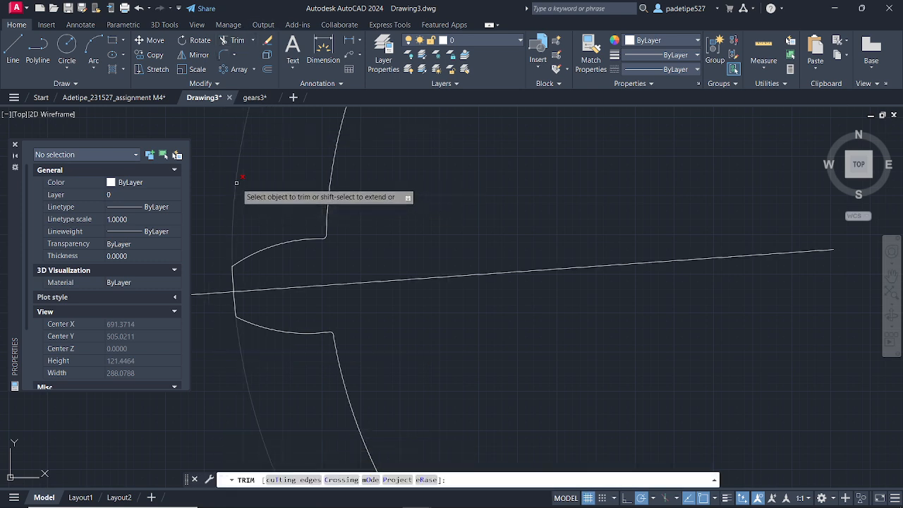
click(237, 183)
click(327, 206)
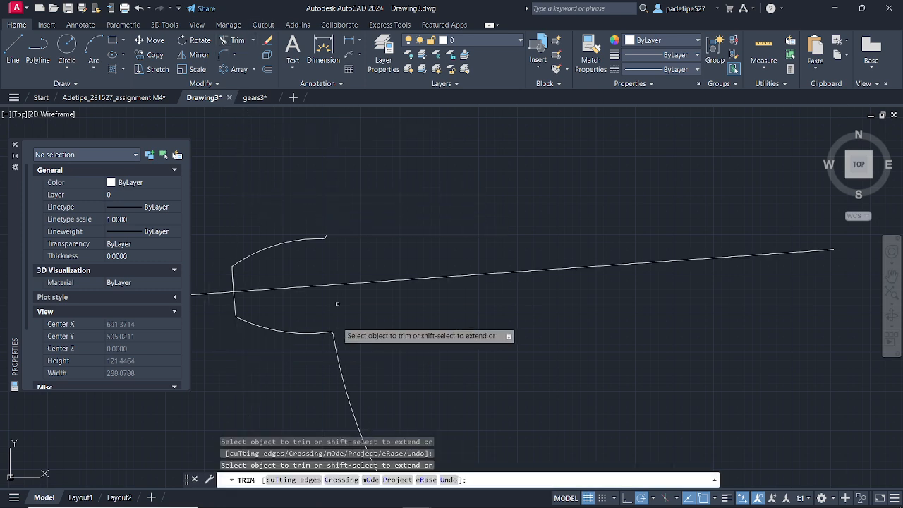
click(335, 366)
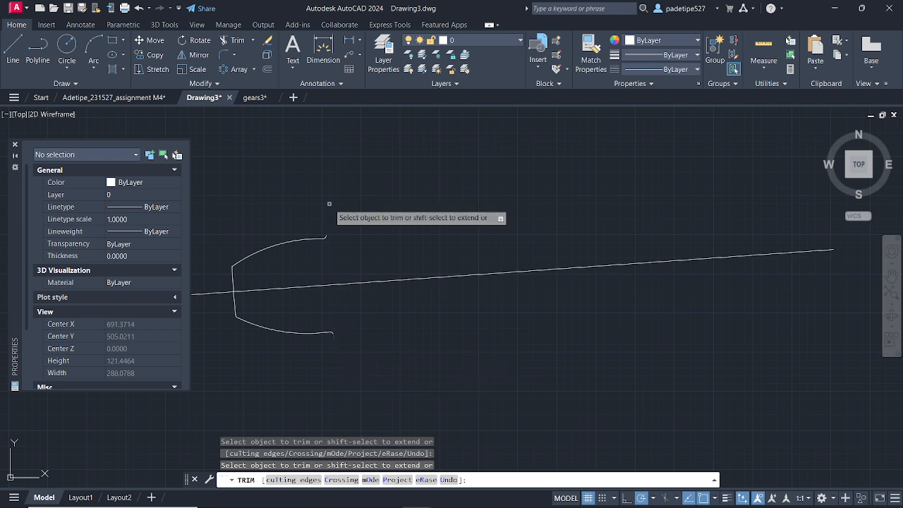
key(Escape)
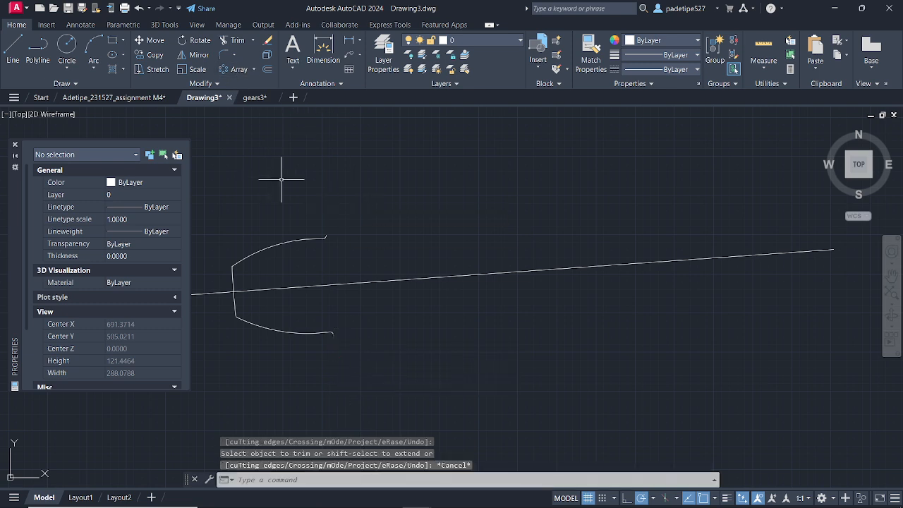
Step: Create a polar array of the tooth tip, flank and fillet arcs with 30 items, centred on the inner end of the symmetry line
click(327, 236)
click(324, 237)
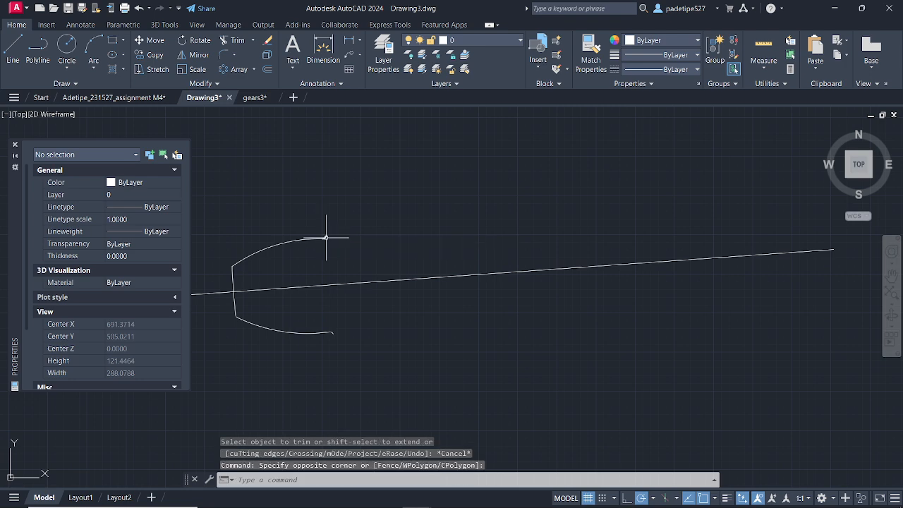
click(297, 241)
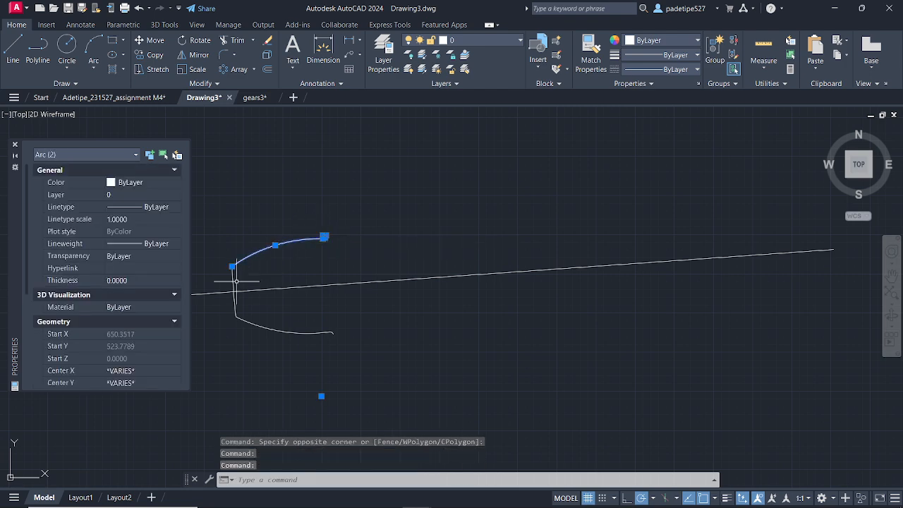
click(233, 284)
click(258, 325)
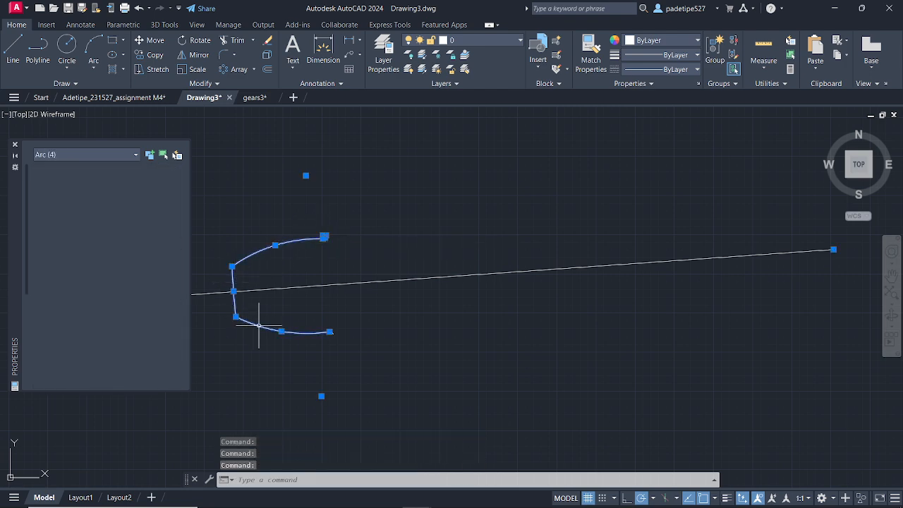
click(335, 335)
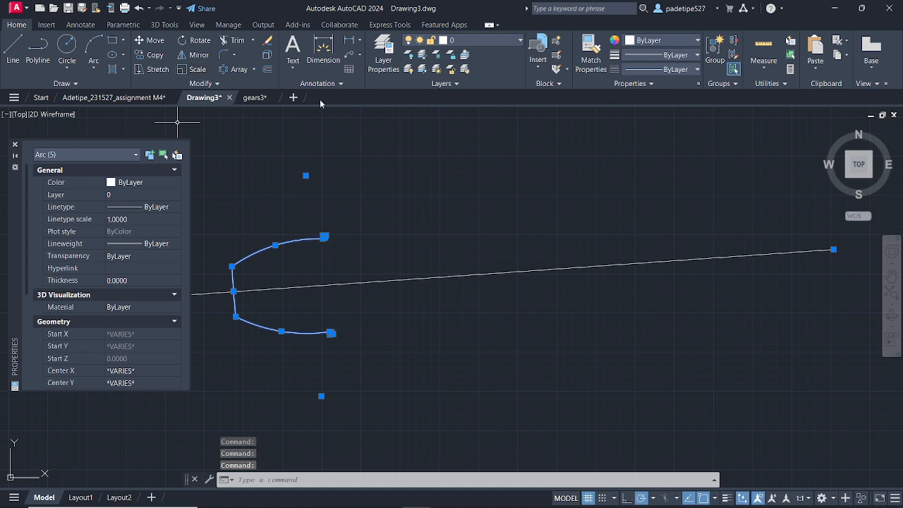
click(234, 71)
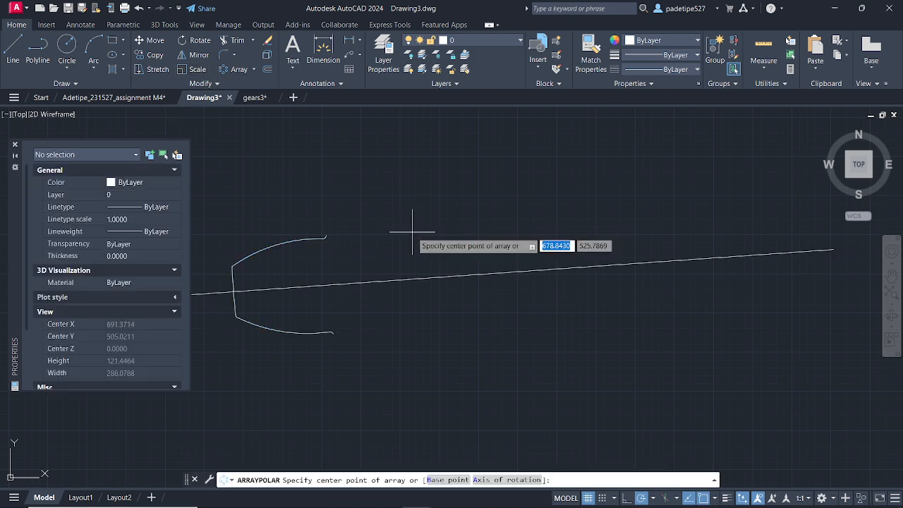
click(835, 253)
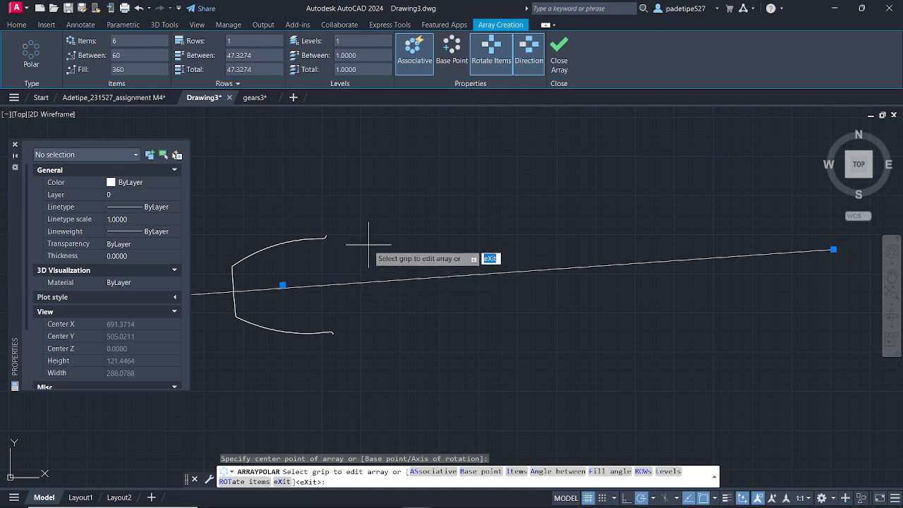
key(Return)
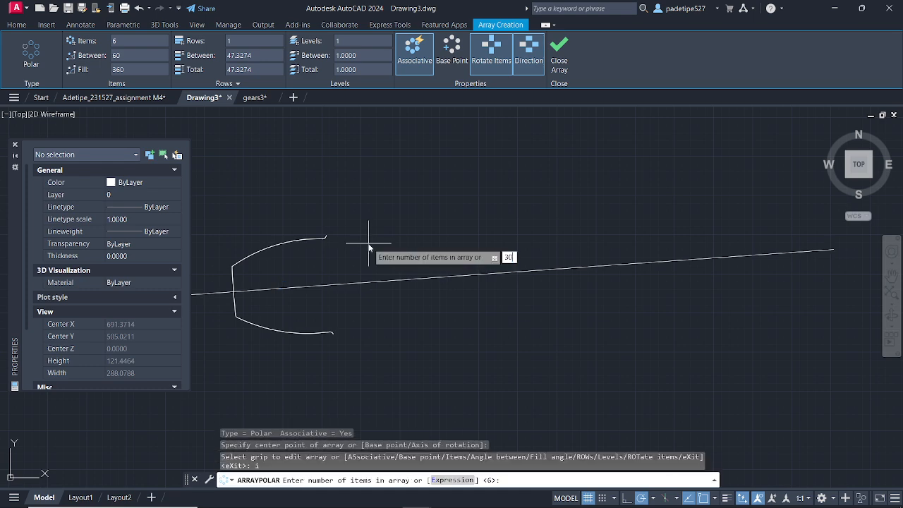
text(30)
key(Return)
Step: Examine the root between two adjacent arrayed teeth above the symmetry line to check how the fillet ends meet
scroll(406, 213, down, 3)
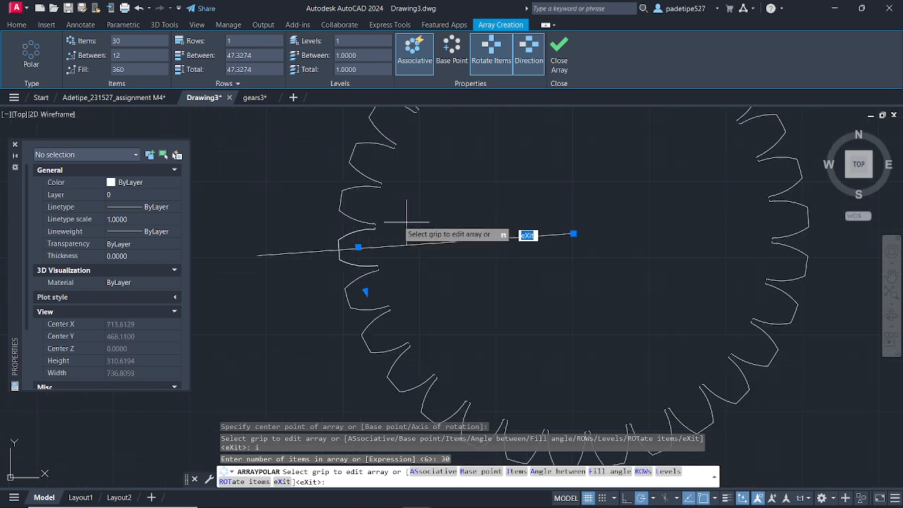
scroll(361, 225, up, 4)
scroll(429, 244, up, 4)
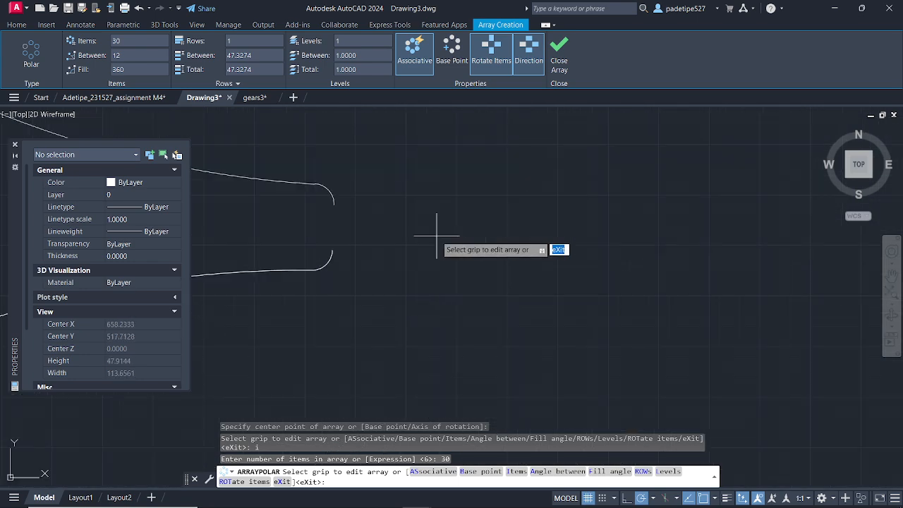
scroll(384, 229, down, 4)
scroll(381, 235, up, 5)
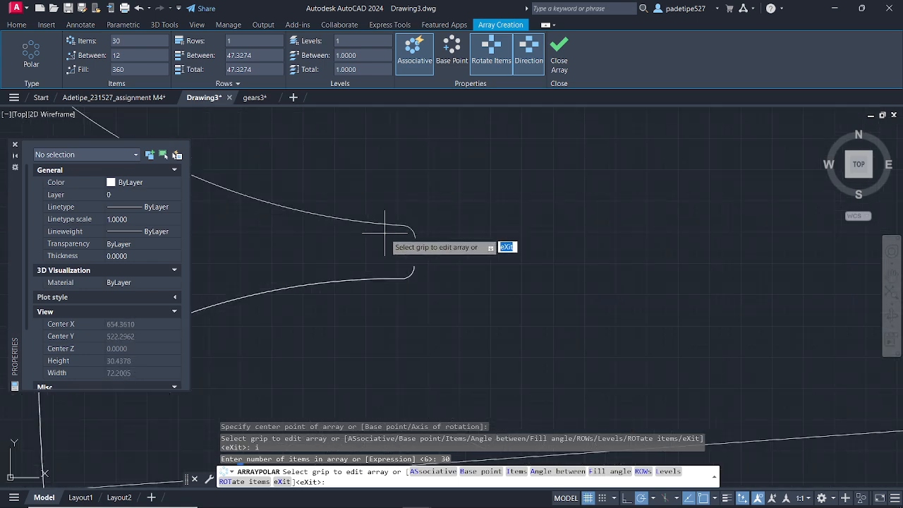
scroll(419, 254, up, 4)
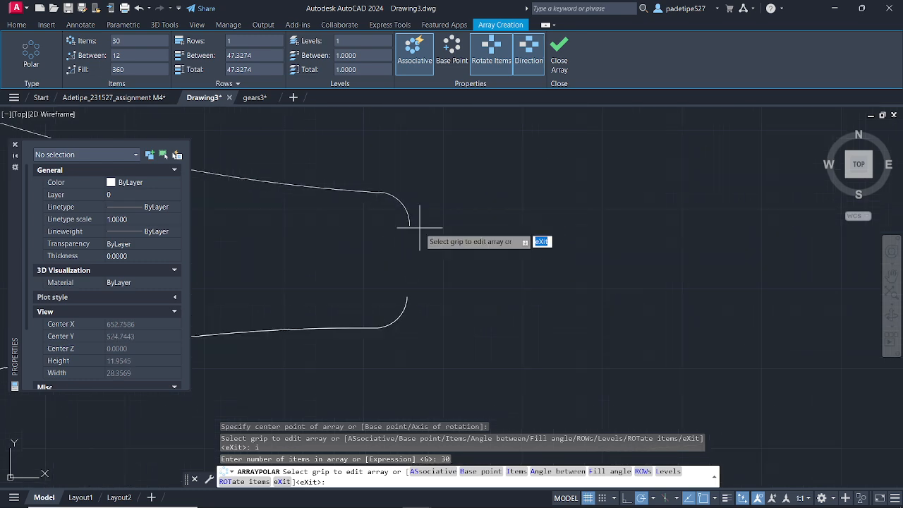
Step: Draw a straight line joining the two facing fillet ends in the root between two adjacent teeth
scroll(394, 220, up, 2)
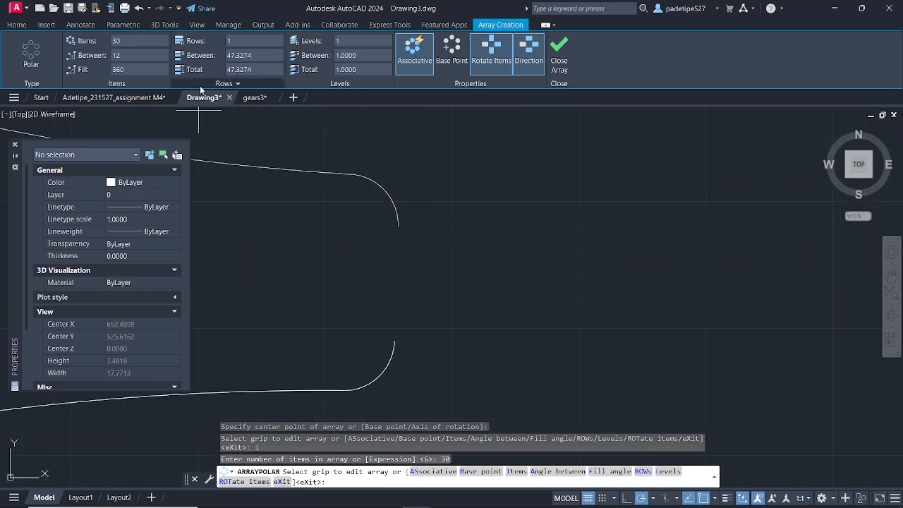
click(12, 25)
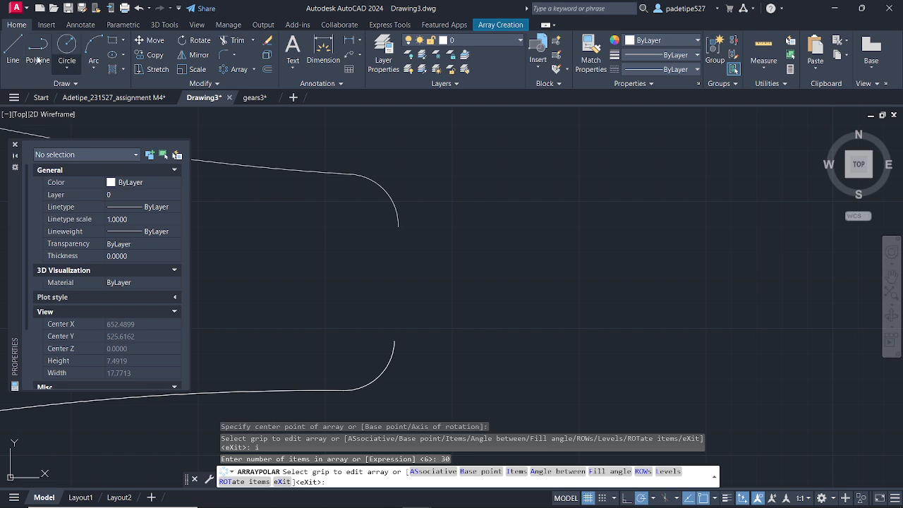
click(14, 53)
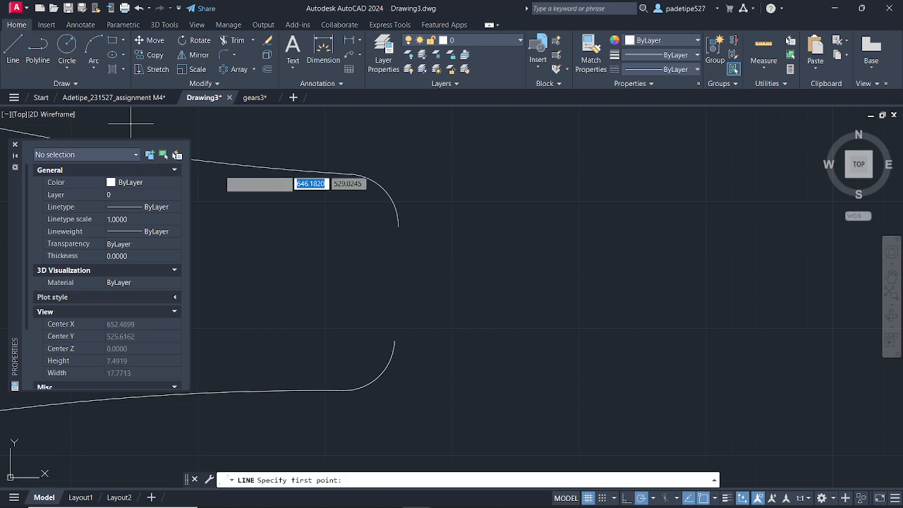
click(398, 226)
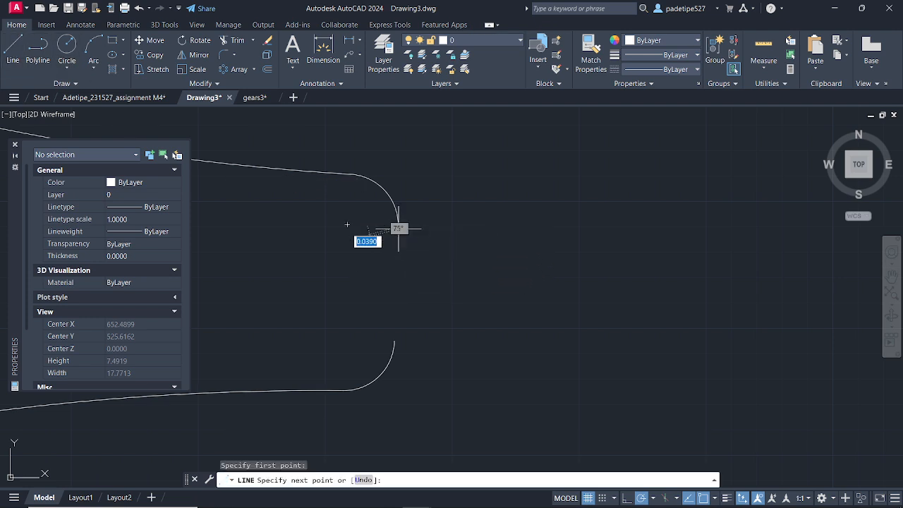
click(393, 340)
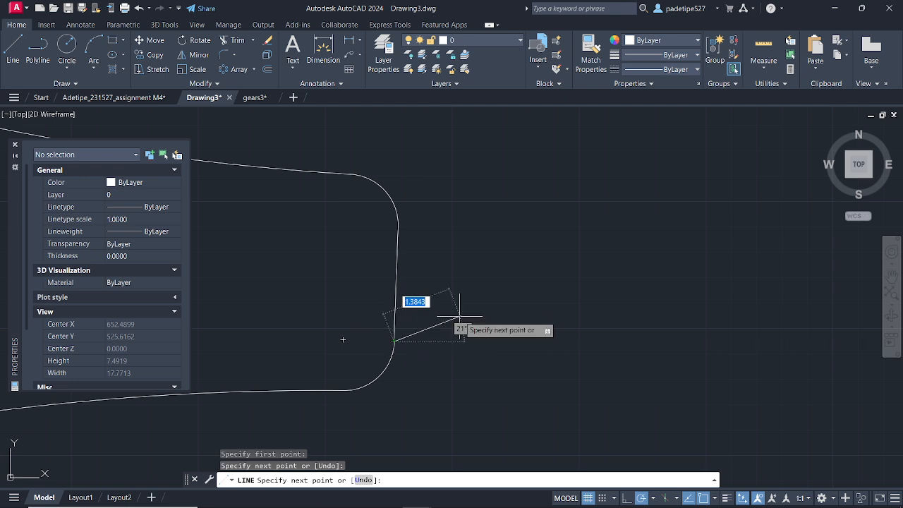
key(Escape)
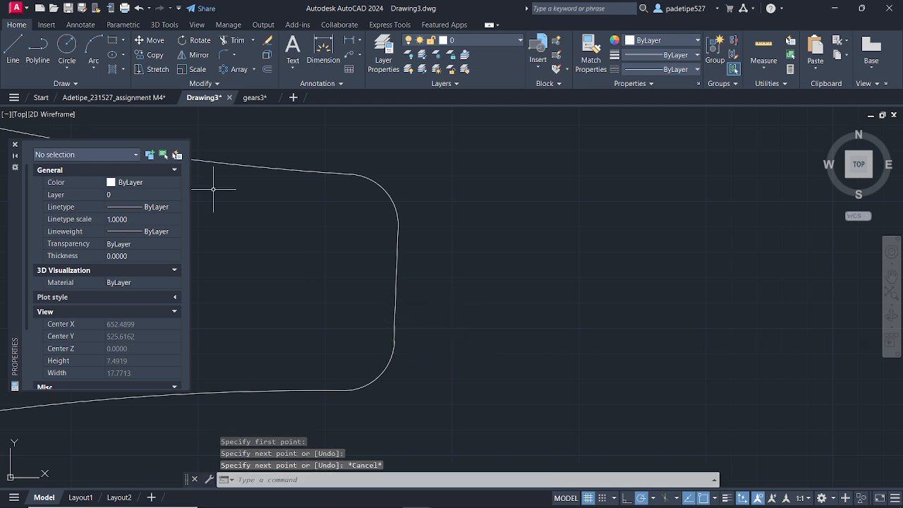
Step: Create a polar array of the root line with 30 items, centred on the inner end of the symmetry line
scroll(332, 164, up, 2)
scroll(345, 211, down, 4)
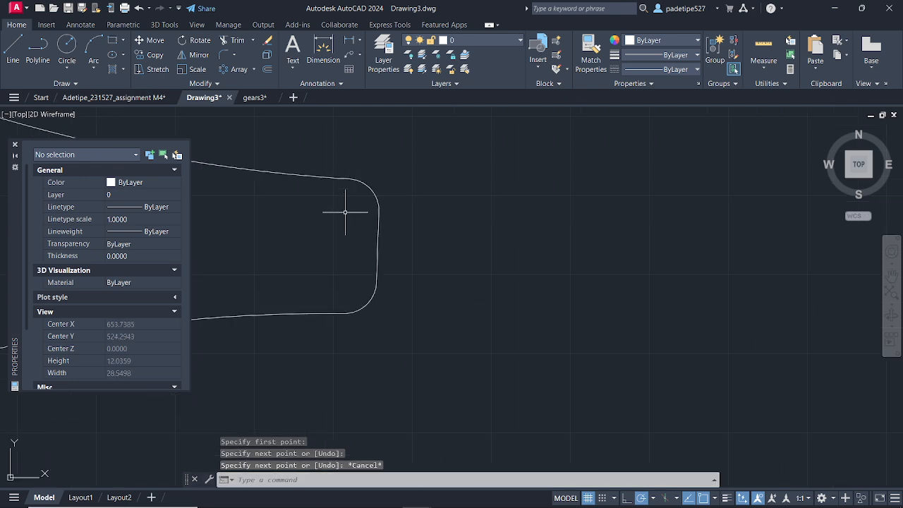
click(378, 234)
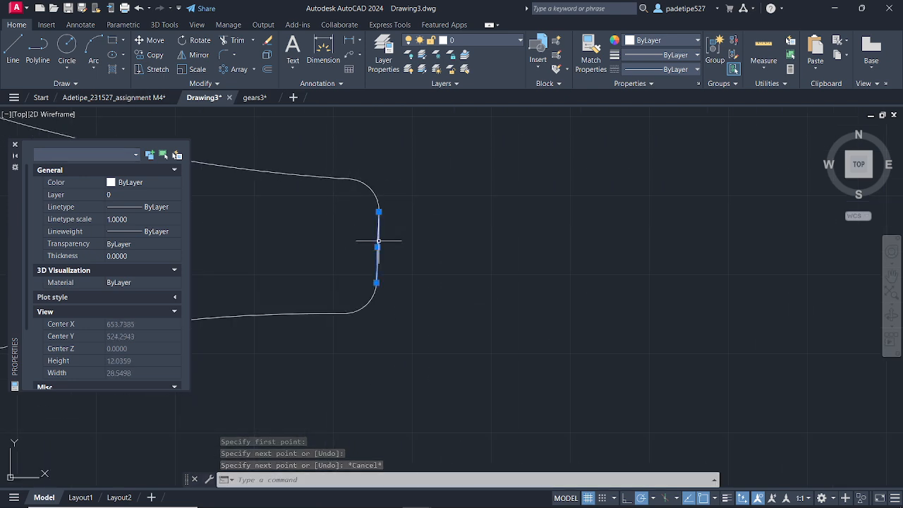
click(232, 71)
scroll(426, 237, down, 10)
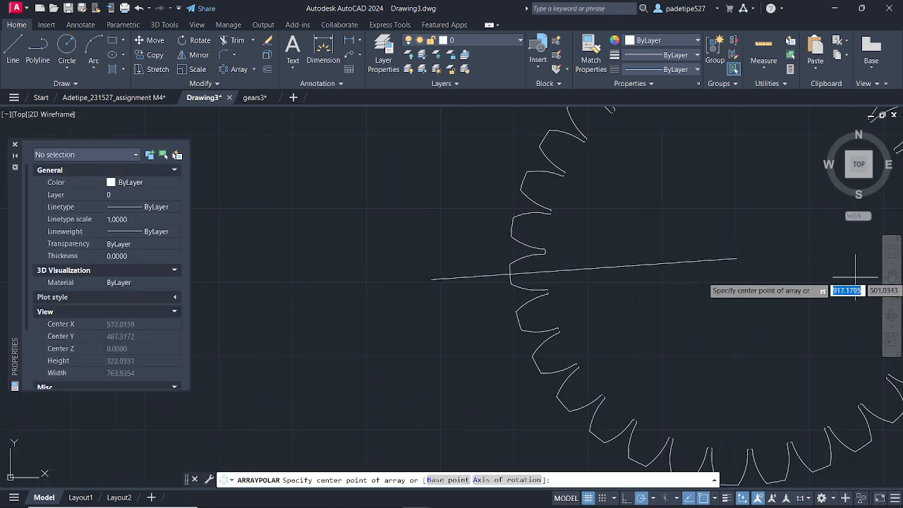
click(737, 259)
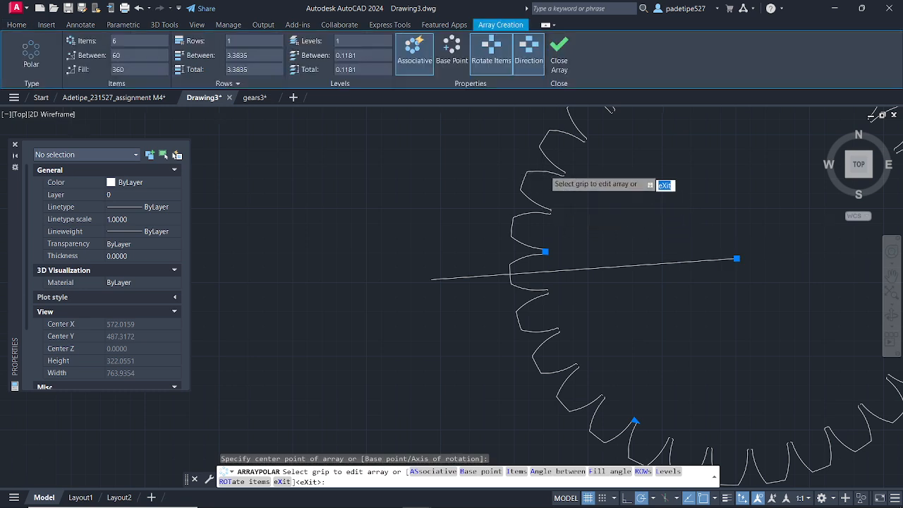
scroll(587, 144, up, 4)
scroll(559, 219, down, 4)
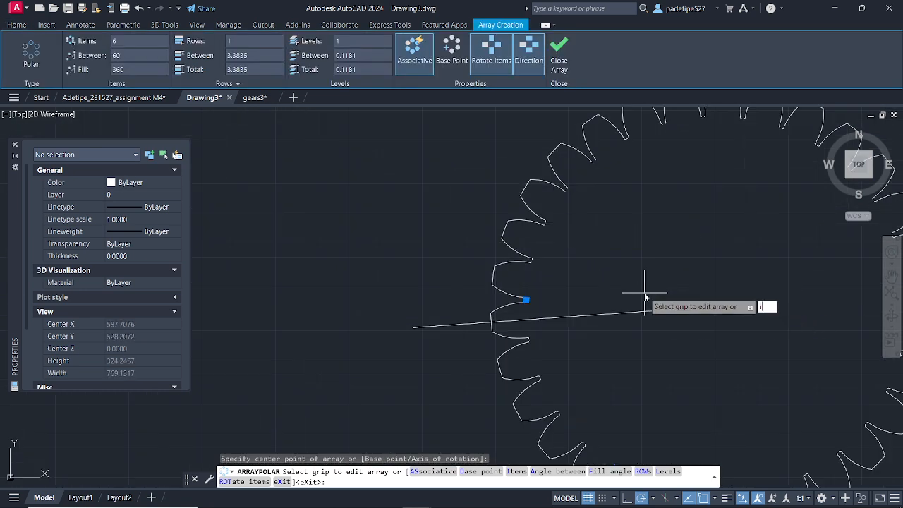
key(Return)
text(30)
key(Return)
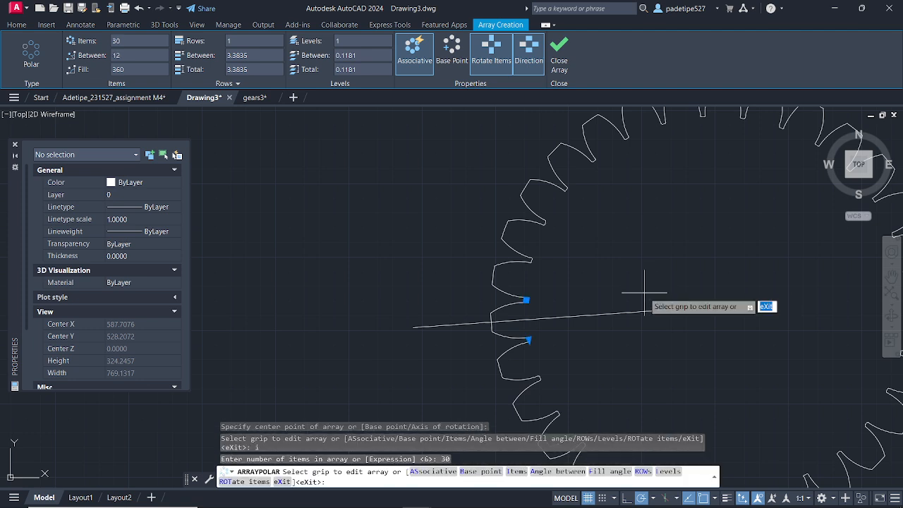
scroll(541, 195, up, 4)
scroll(608, 164, up, 2)
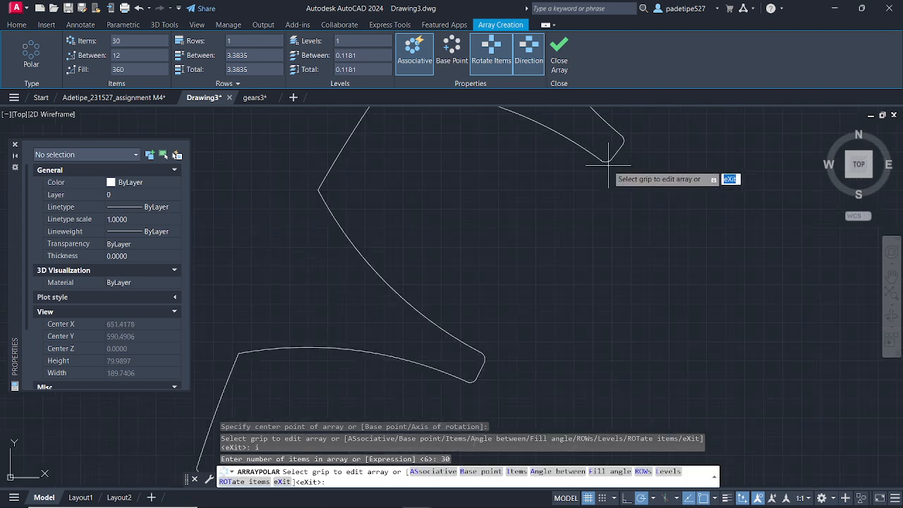
scroll(644, 177, down, 10)
scroll(738, 213, up, 6)
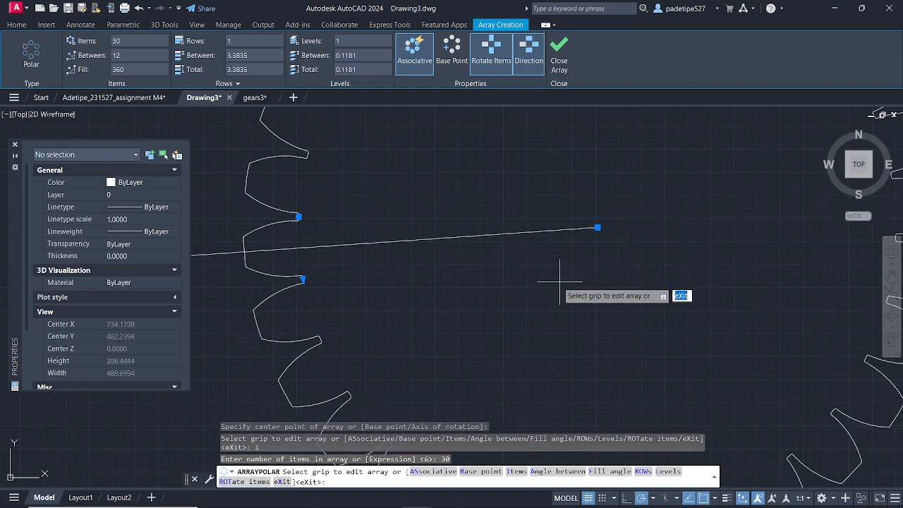
key(Escape)
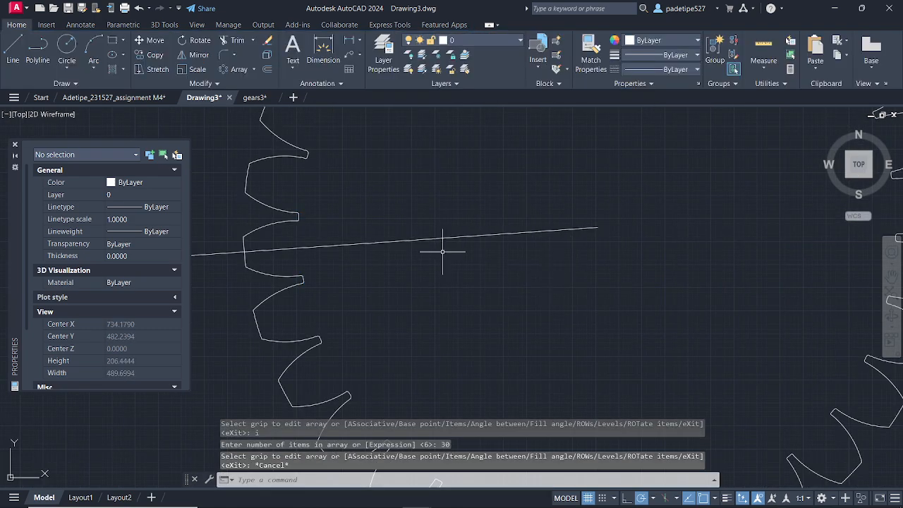
Step: Erase the symmetry line so only the gear outline is left
click(430, 241)
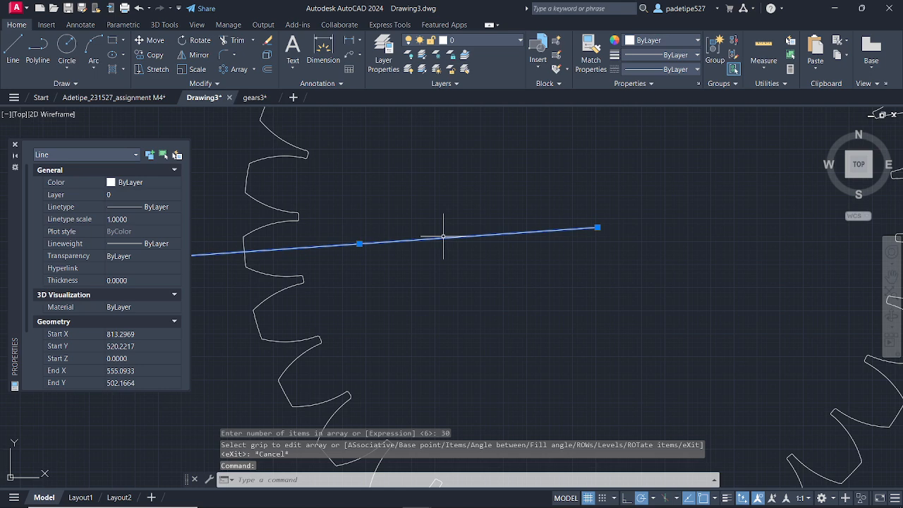
click(267, 41)
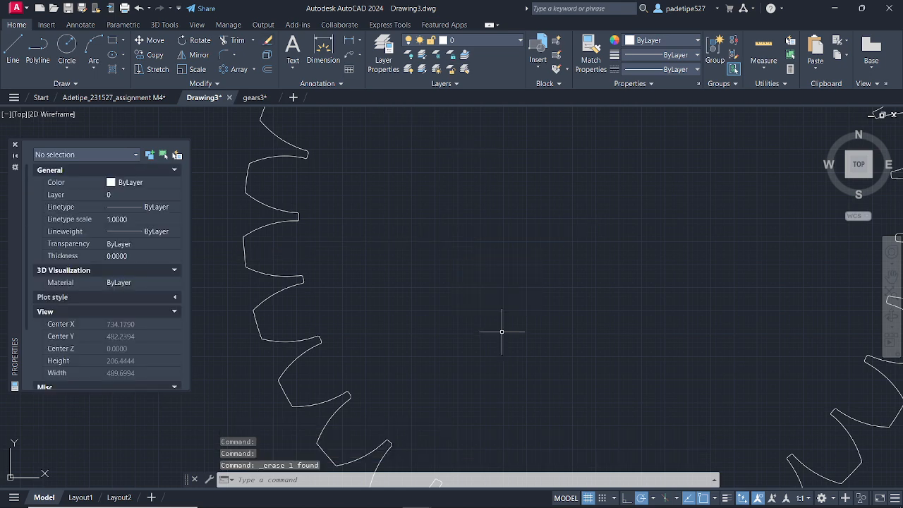
scroll(510, 269, down, 5)
scroll(529, 306, up, 3)
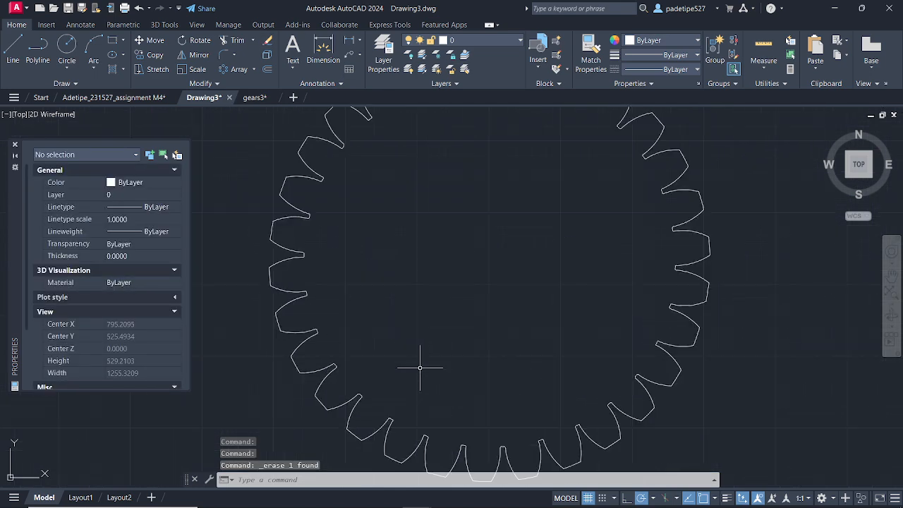
scroll(420, 368, down, 3)
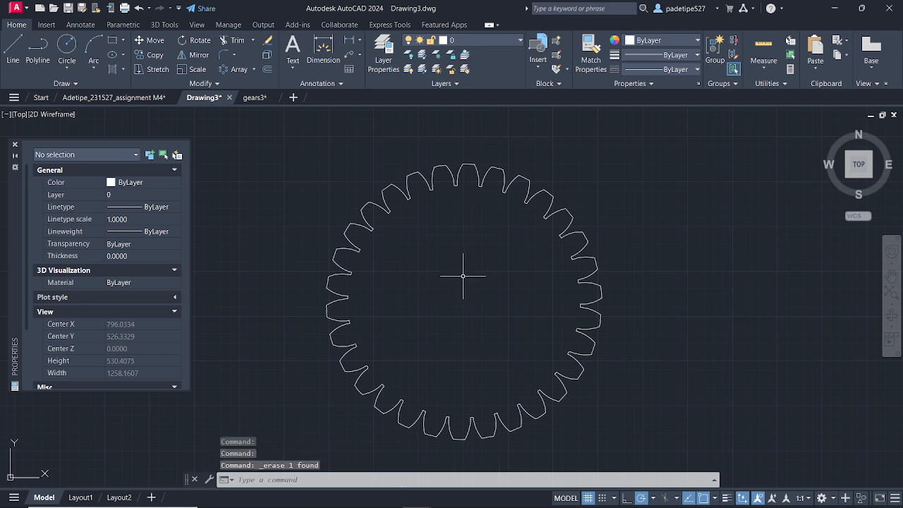
Step: Examine the finished meshing gears in the M4 assignment drawing from isometric, side and top views, along with the dimension table
click(137, 100)
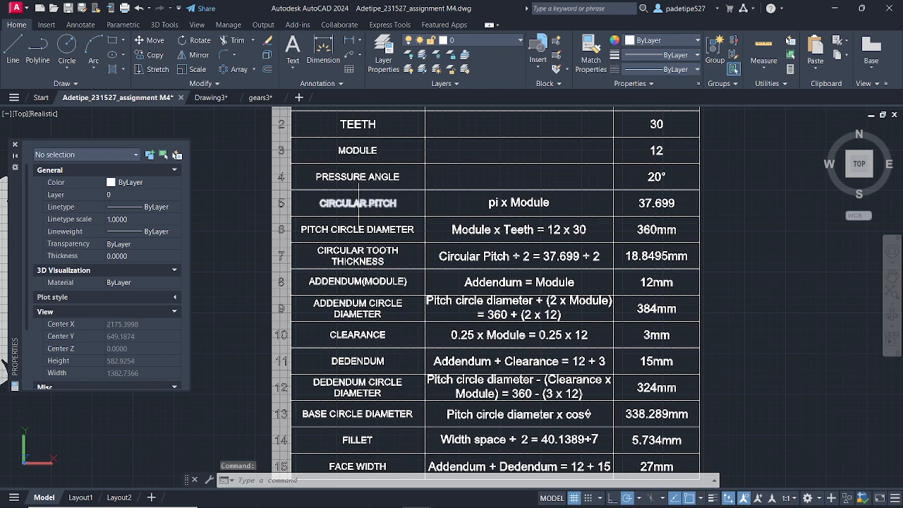
middle_drag(359, 204, 856, 199)
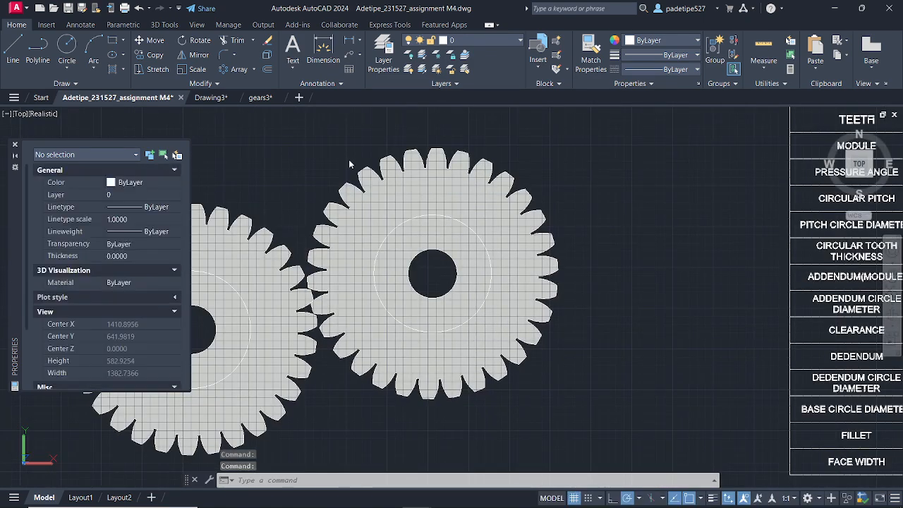
click(873, 154)
scroll(541, 278, up, 3)
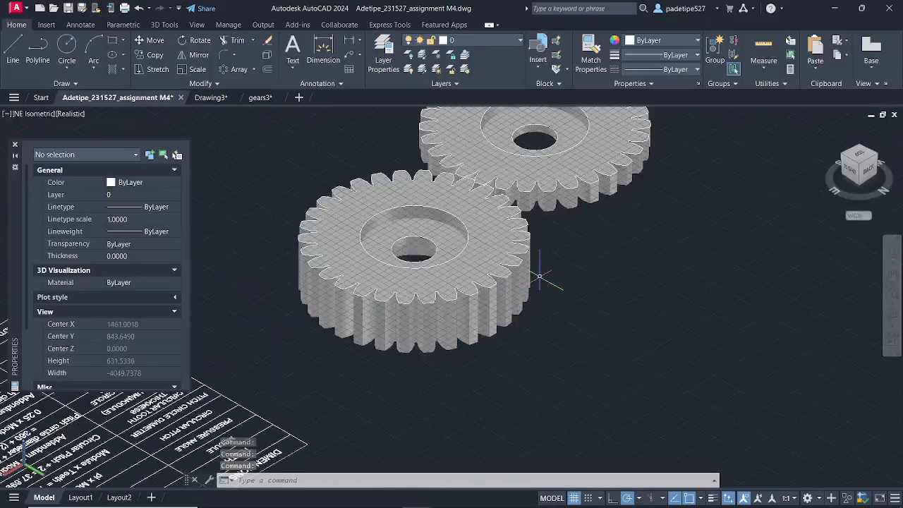
scroll(537, 268, down, 3)
click(873, 160)
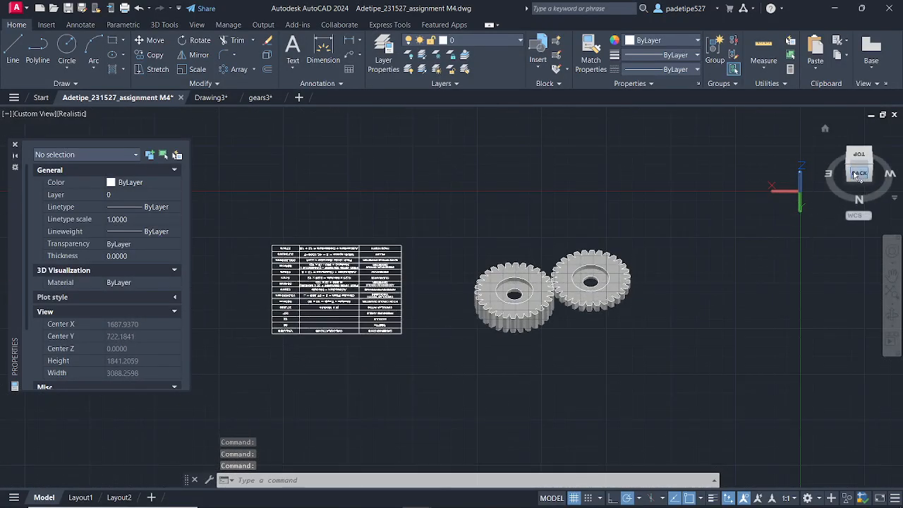
click(850, 176)
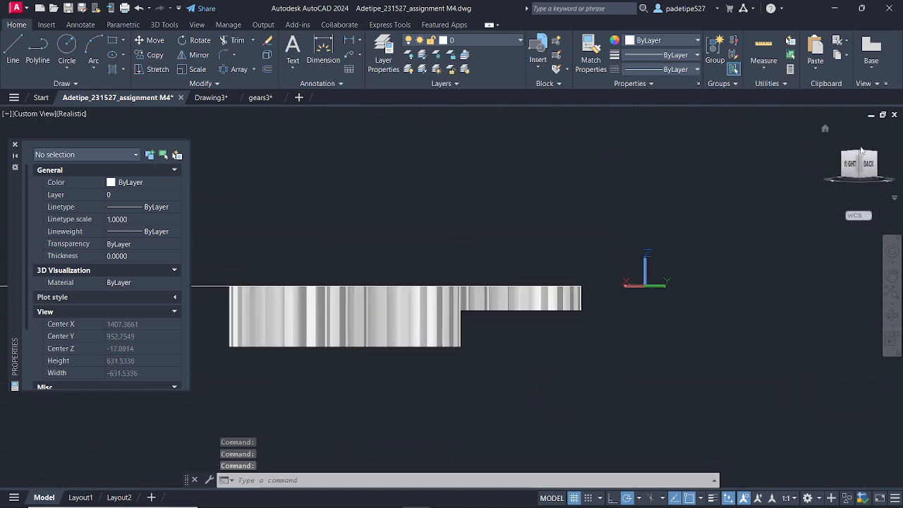
click(853, 155)
click(862, 146)
click(887, 131)
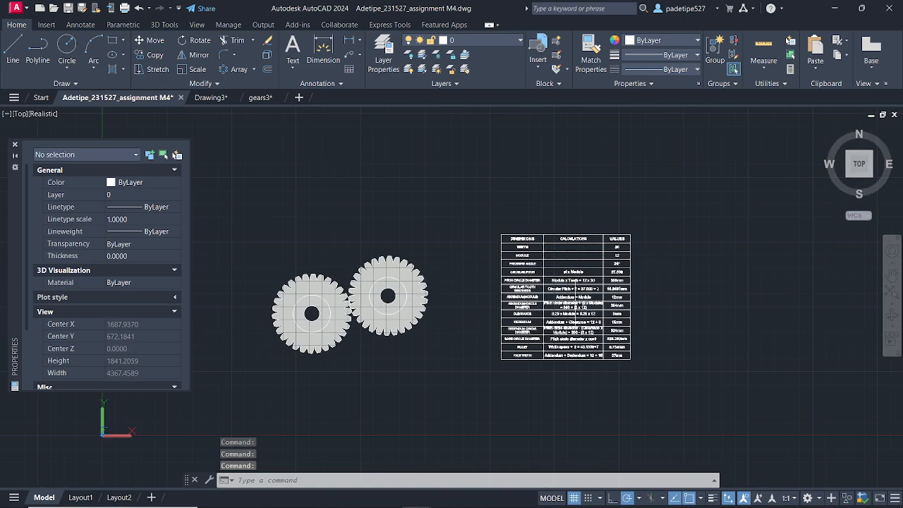
scroll(576, 299, up, 5)
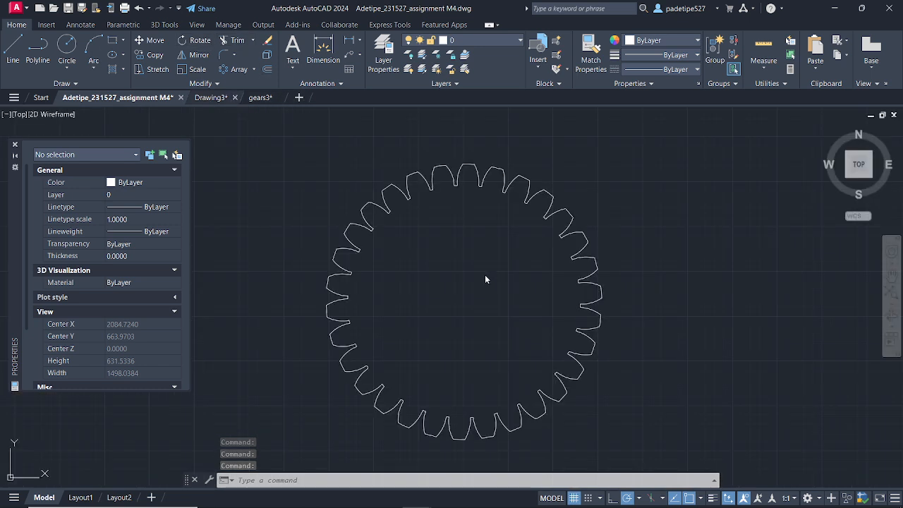
Step: Return to Drawing3 and set the gear outline to the NE isometric view
key(ctrl+Tab)
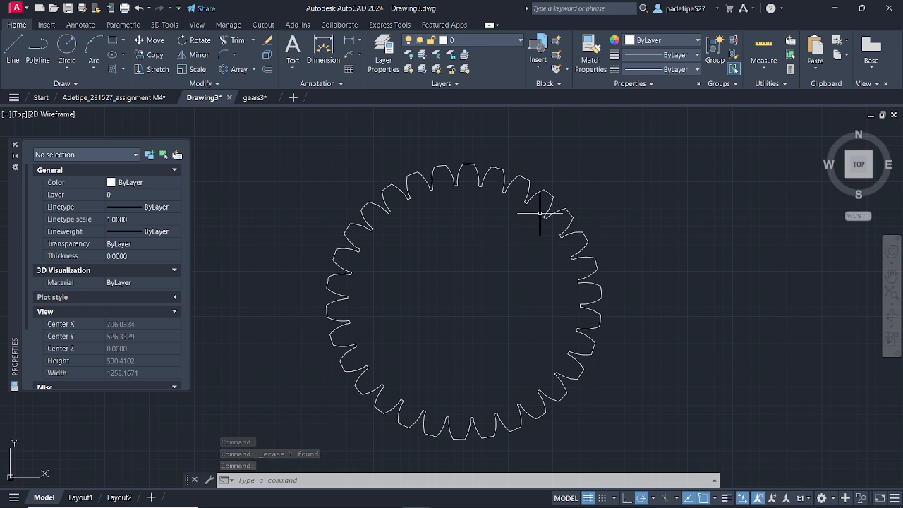
click(873, 155)
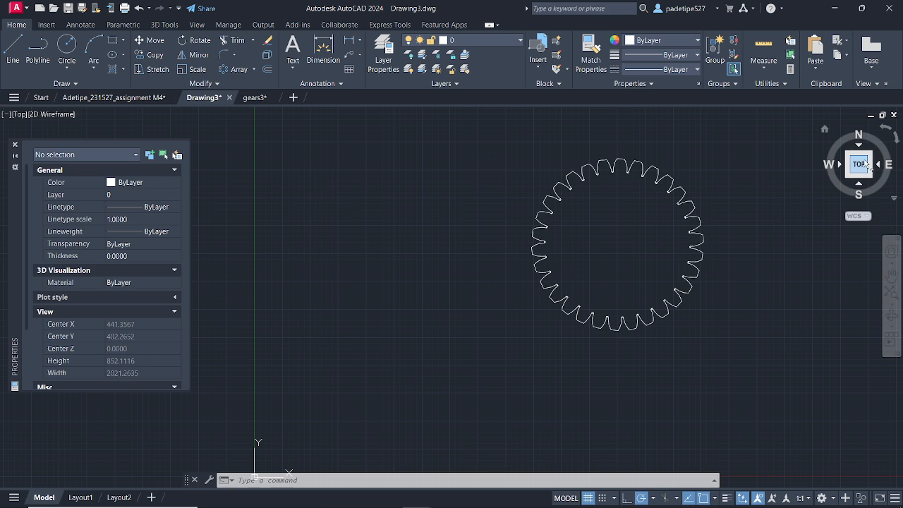
click(871, 157)
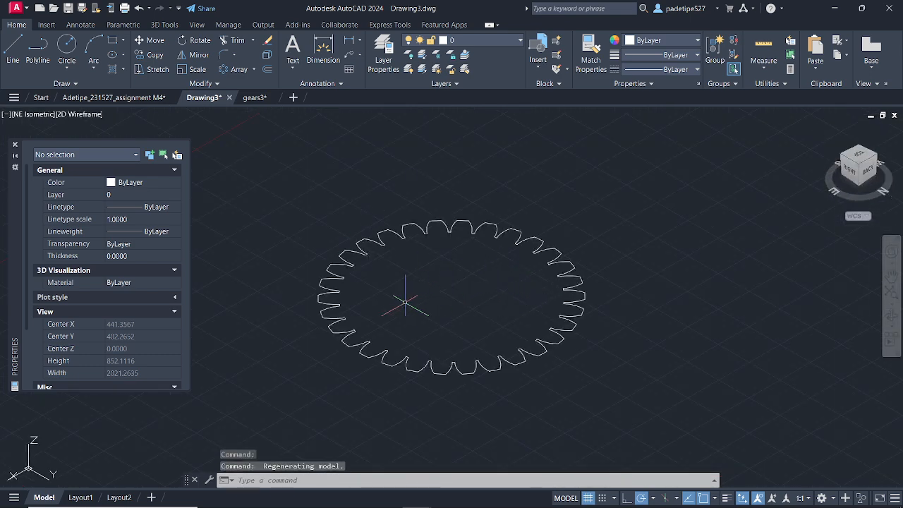
scroll(401, 302, down, 2)
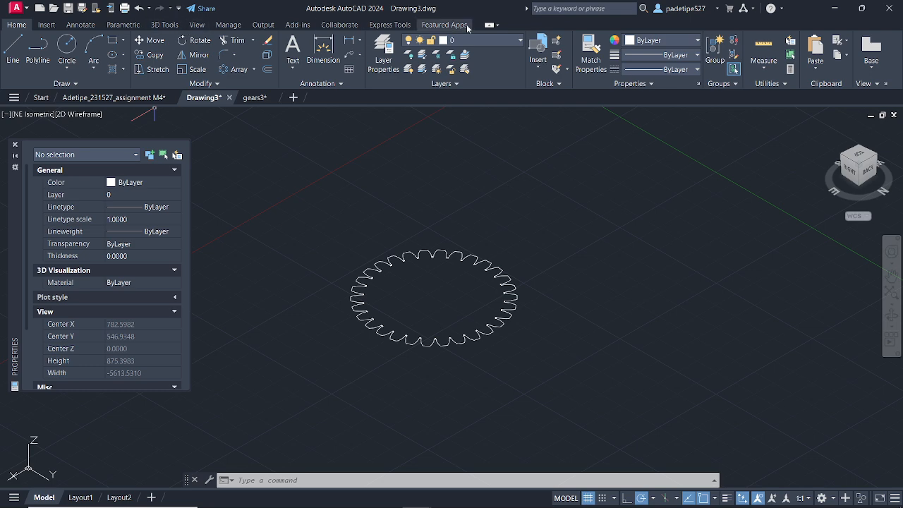
Step: Hide the 3D Tools set from the ribbon and restore it
right_click(539, 24)
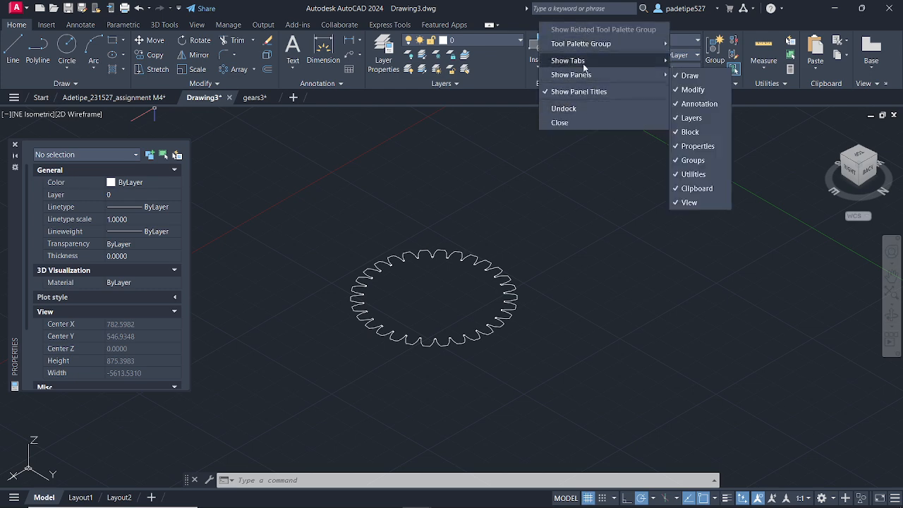
mouse_move(583, 65)
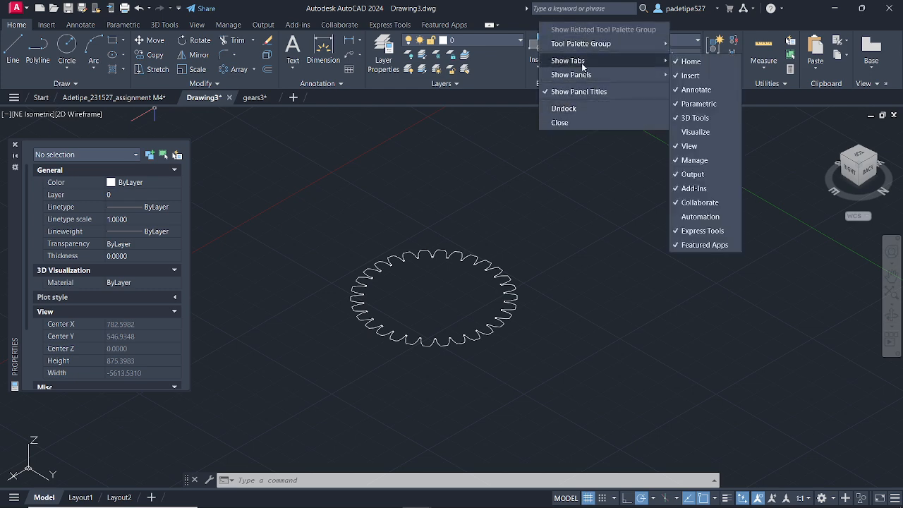
click(714, 120)
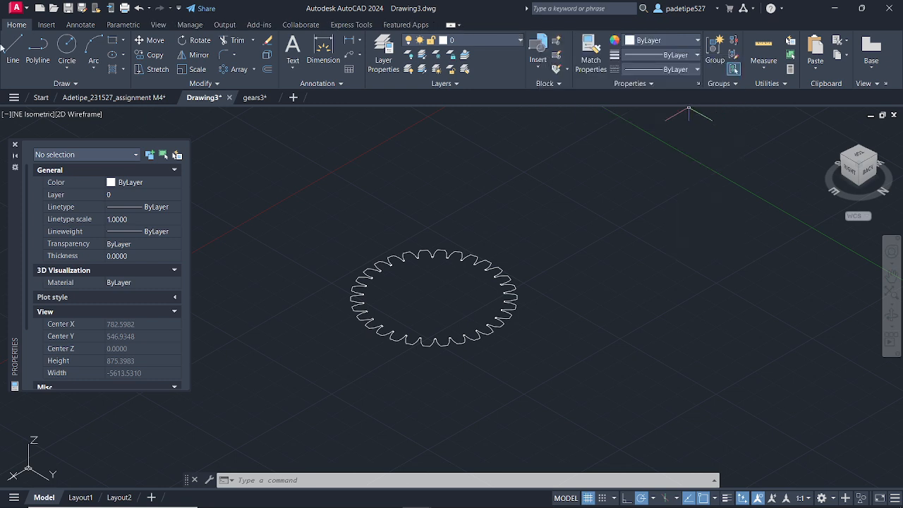
right_click(500, 21)
mouse_move(558, 62)
click(667, 119)
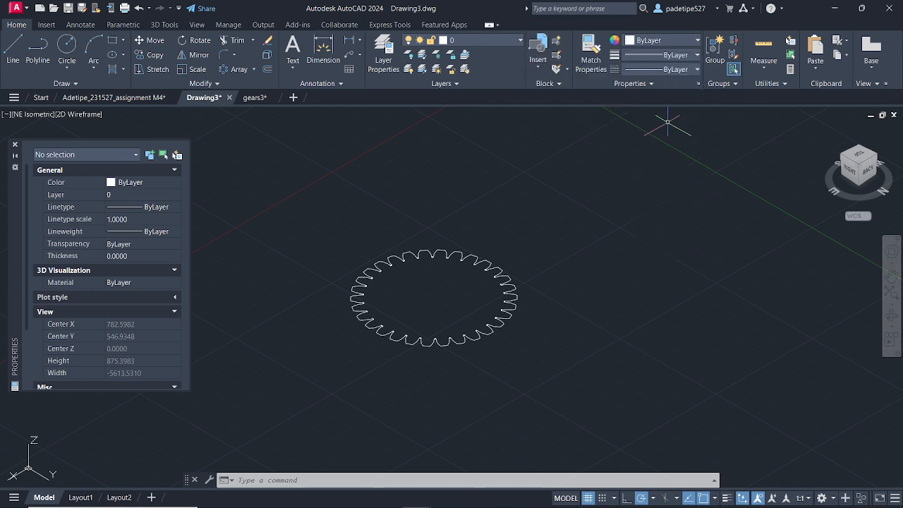
click(160, 25)
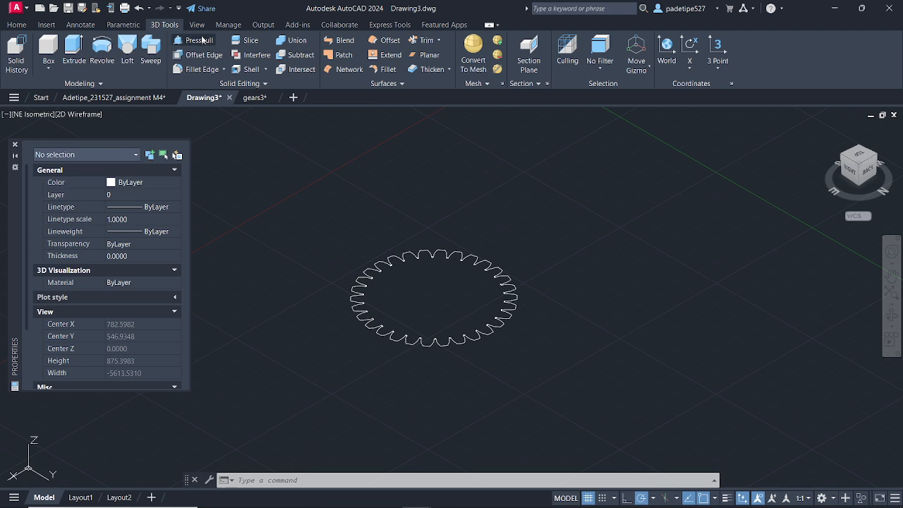
click(507, 357)
click(330, 244)
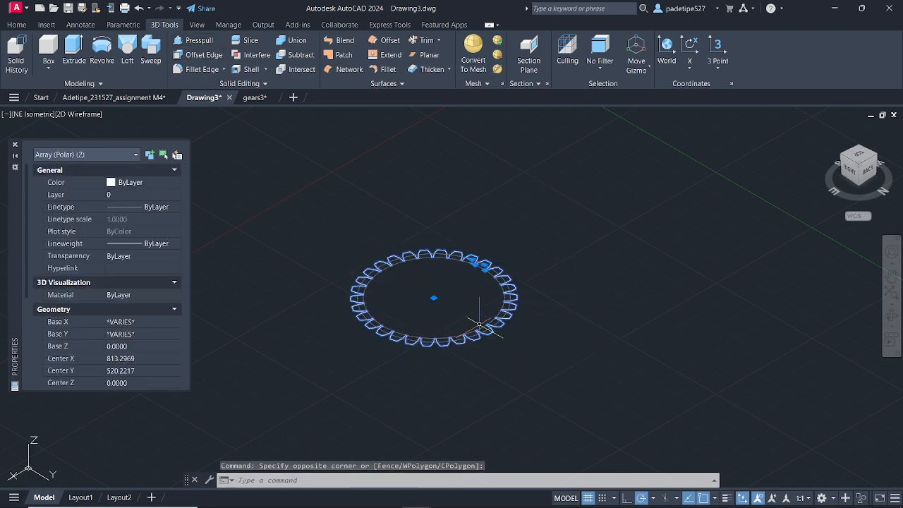
click(207, 43)
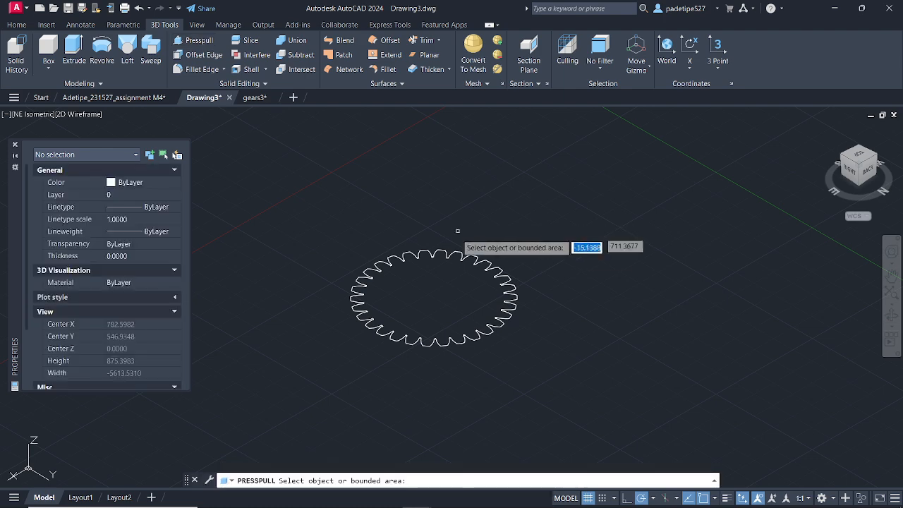
click(401, 302)
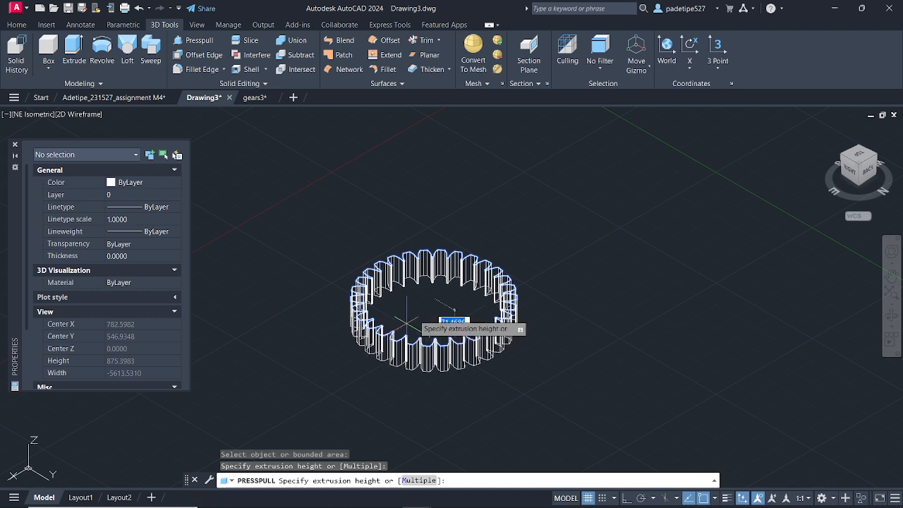
key(Escape)
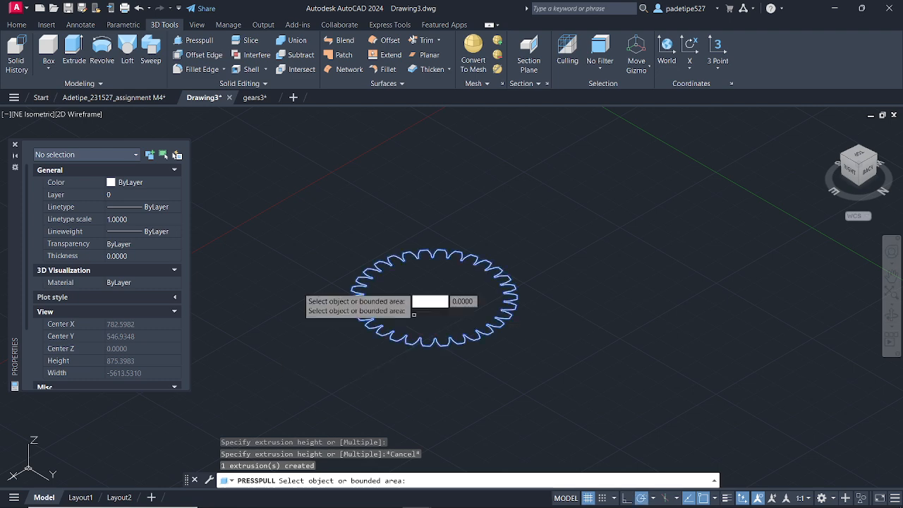
click(600, 209)
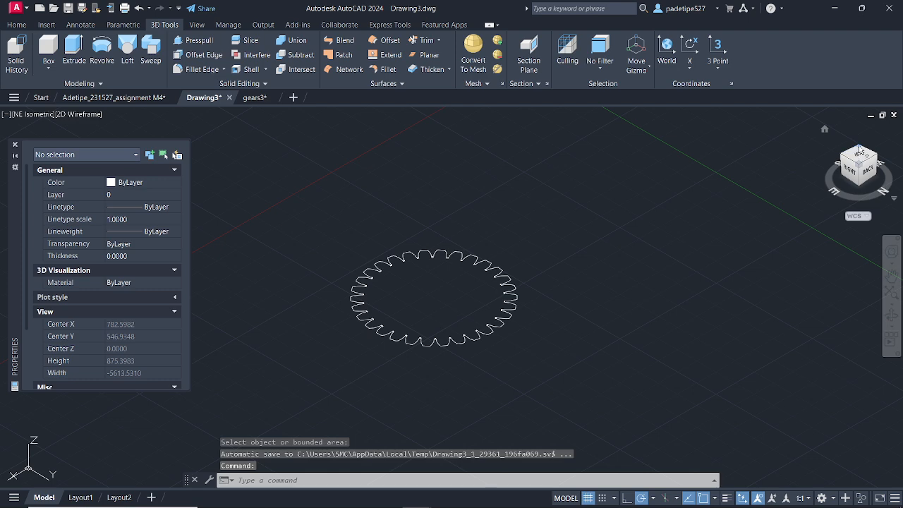
Step: Set the gear outline to the top view with north up and check the face width in the M4 assignment drawing's dimension table
click(857, 154)
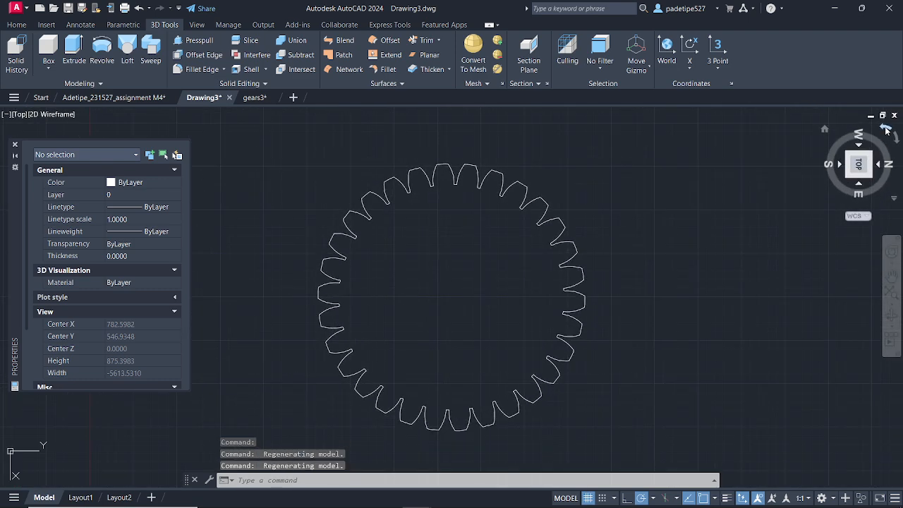
click(887, 130)
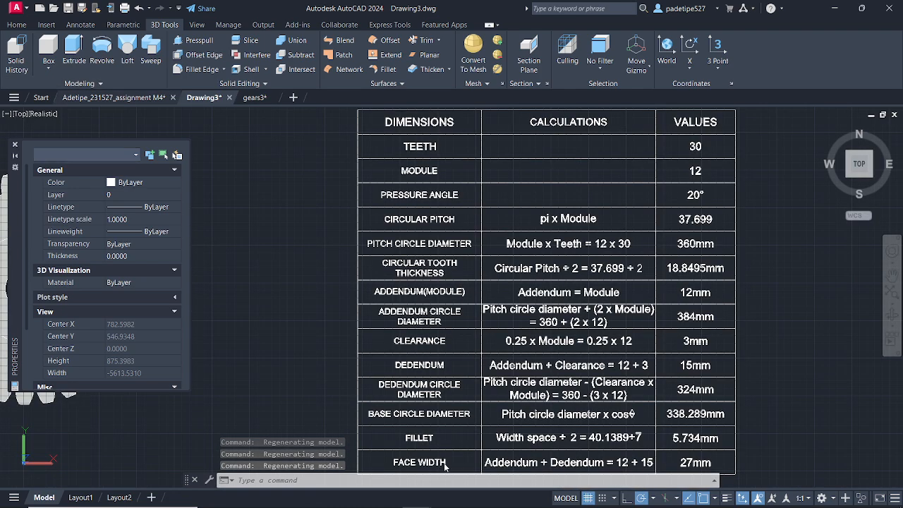
key(ctrl+Tab)
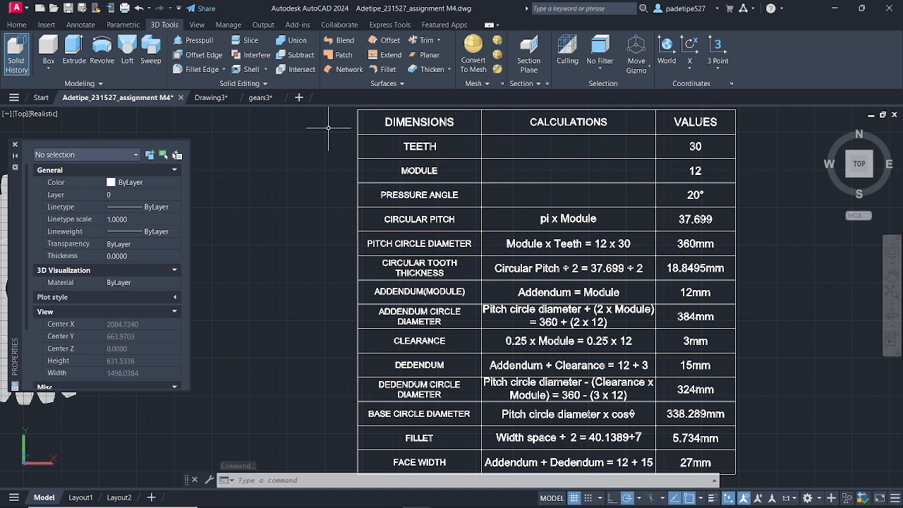
click(219, 98)
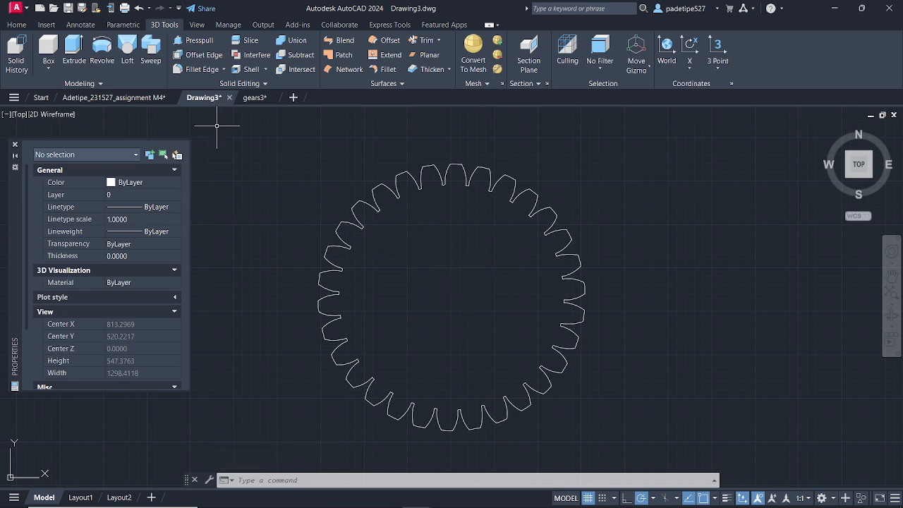
click(126, 100)
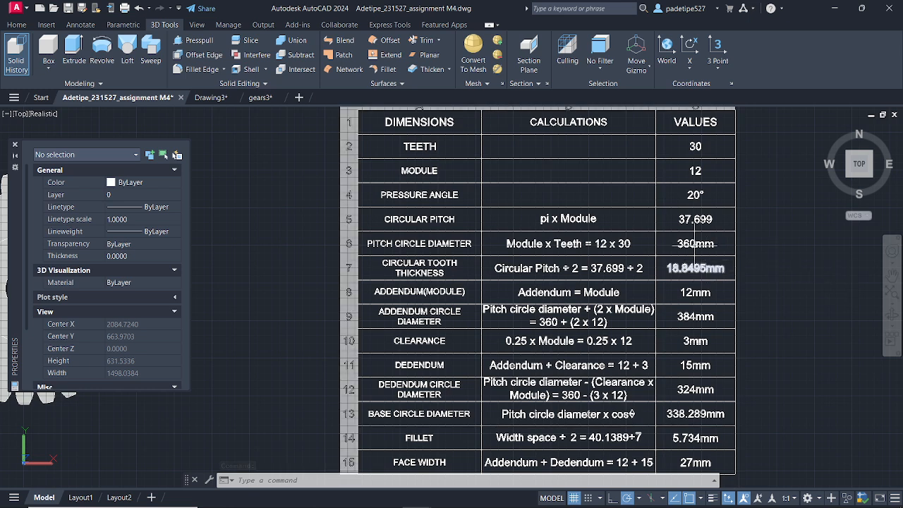
click(206, 98)
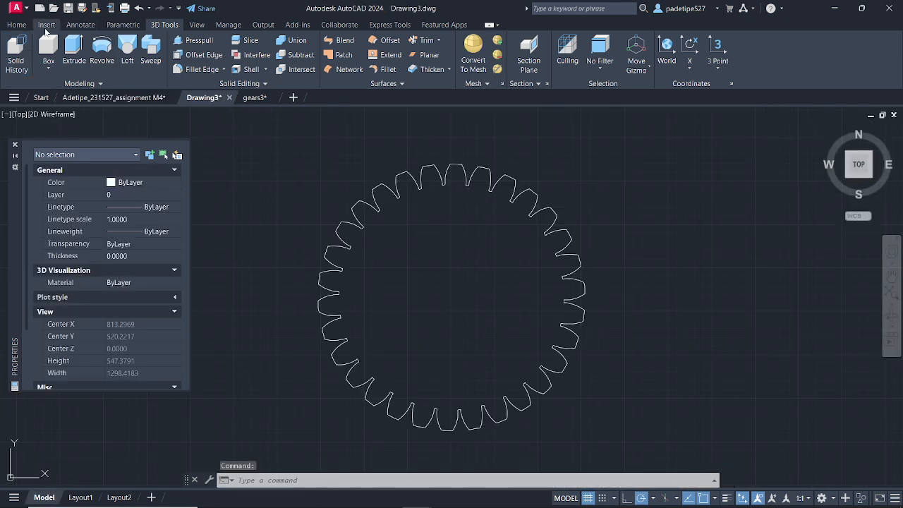
Step: Draw a circle of radius 90 centred in the gear outline
click(16, 24)
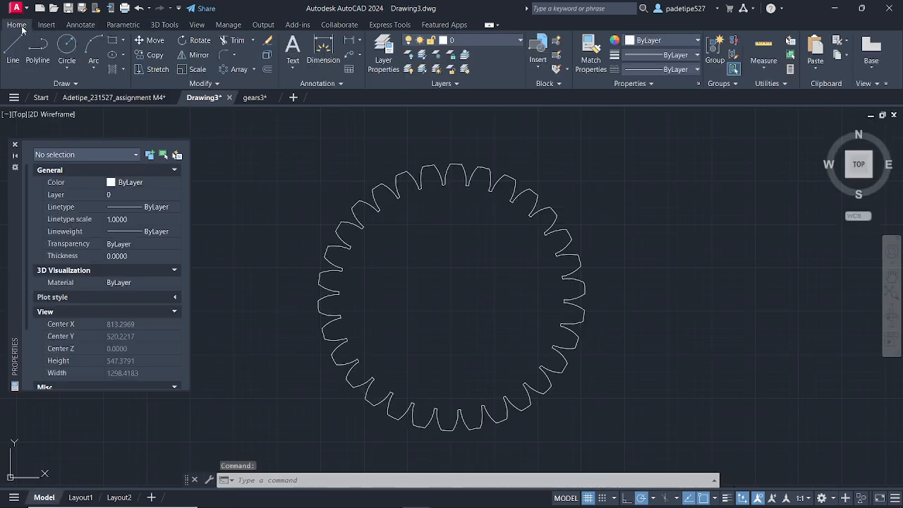
click(72, 56)
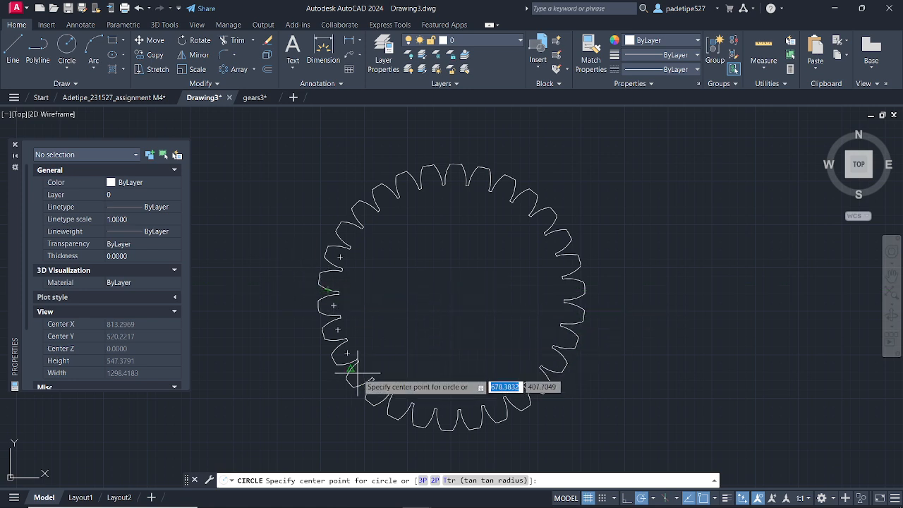
click(451, 297)
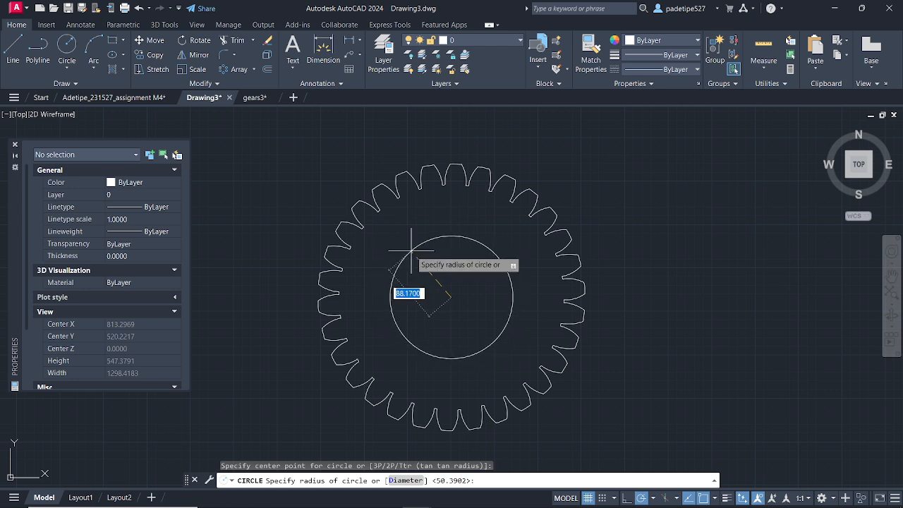
key(BackSpace)
key(Return)
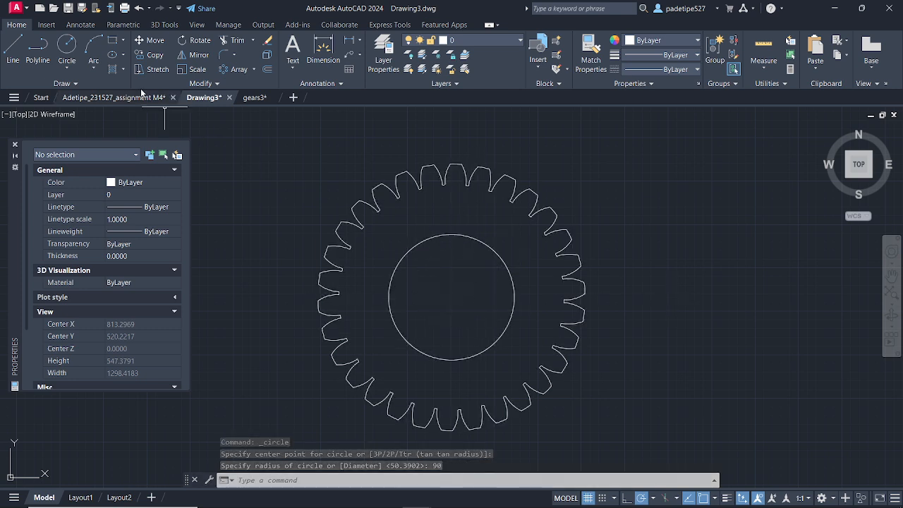
Step: In the NE isometric view, presspull the area between the circle and the toothed outline downward by 27
mouse_move(862, 160)
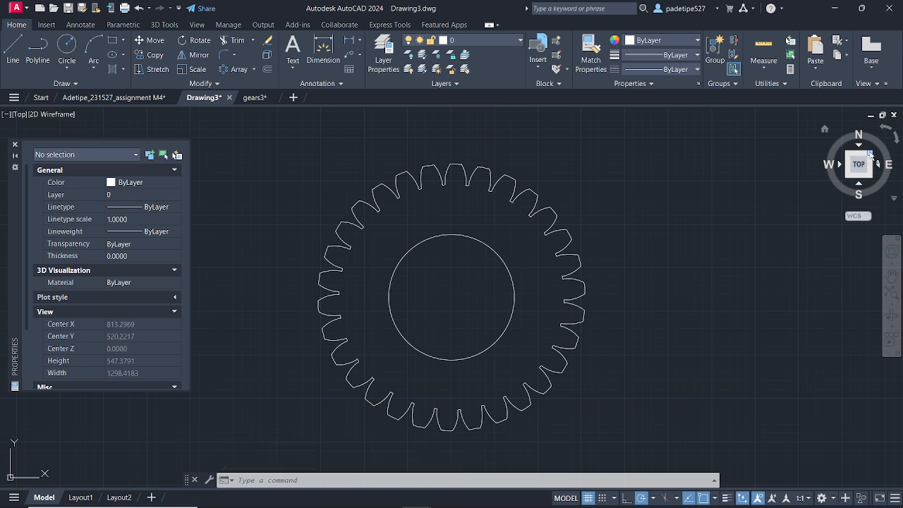
click(871, 156)
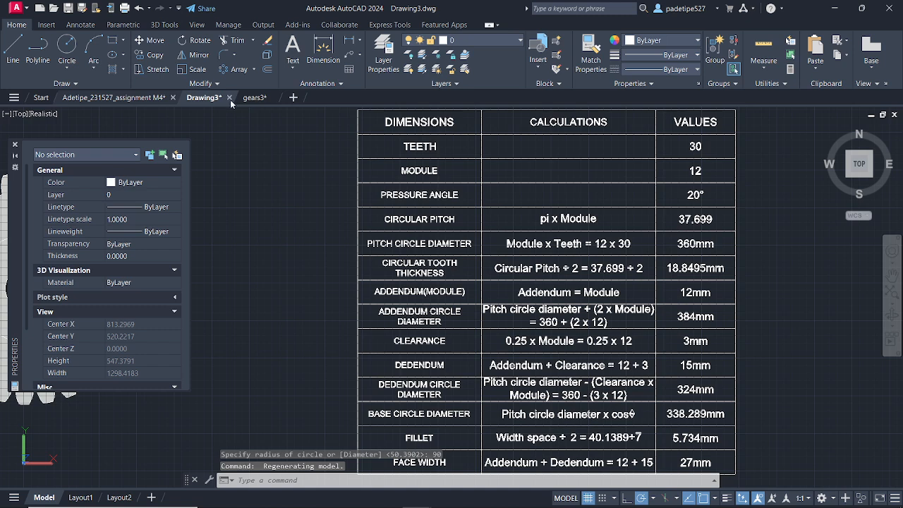
click(258, 98)
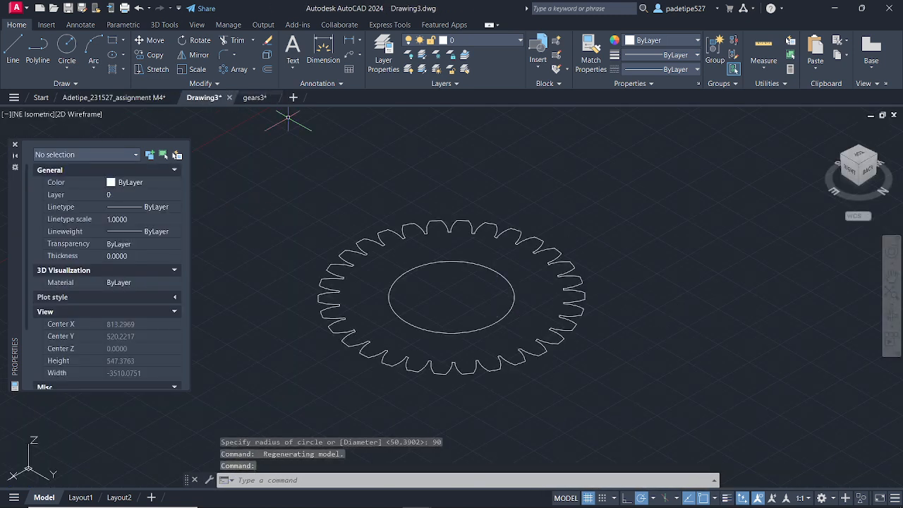
click(163, 26)
click(201, 42)
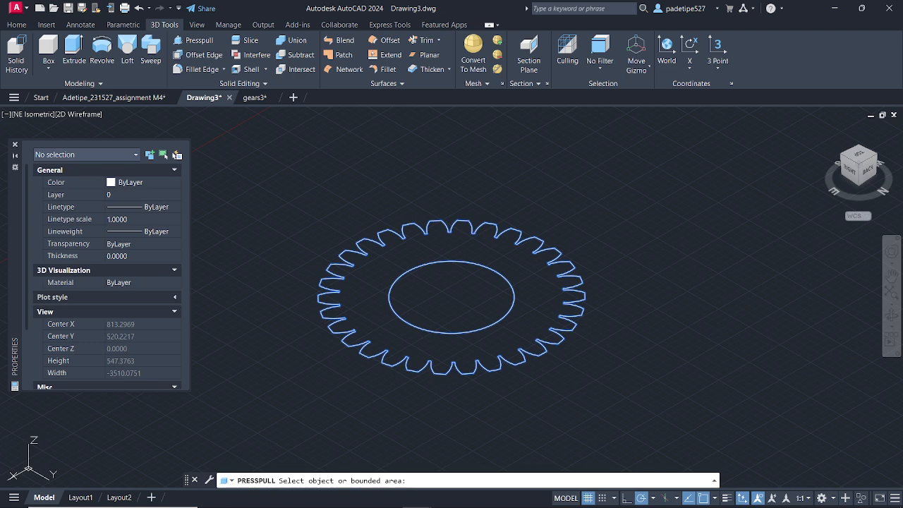
click(379, 285)
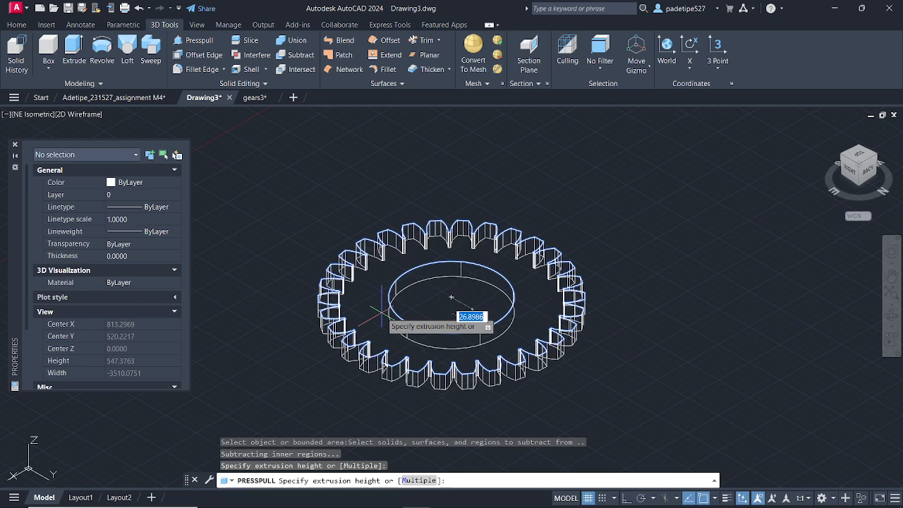
text(7)
key(Return)
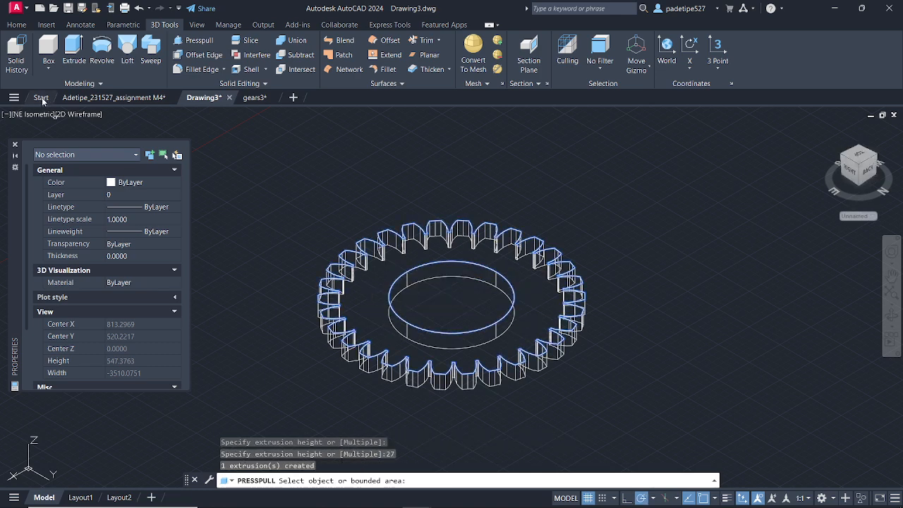
Step: Examine the finished meshing gears in the M4 assignment drawing from above and return to Drawing3
click(107, 99)
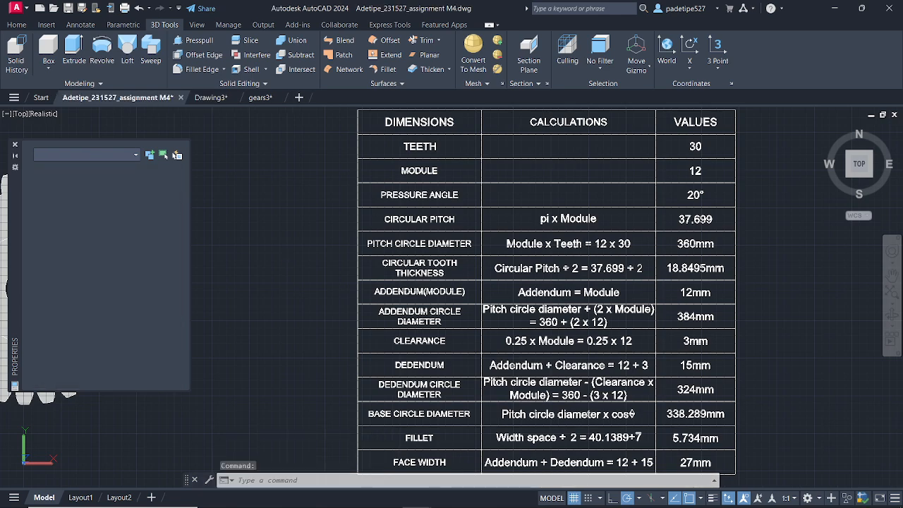
scroll(282, 258, left, 8)
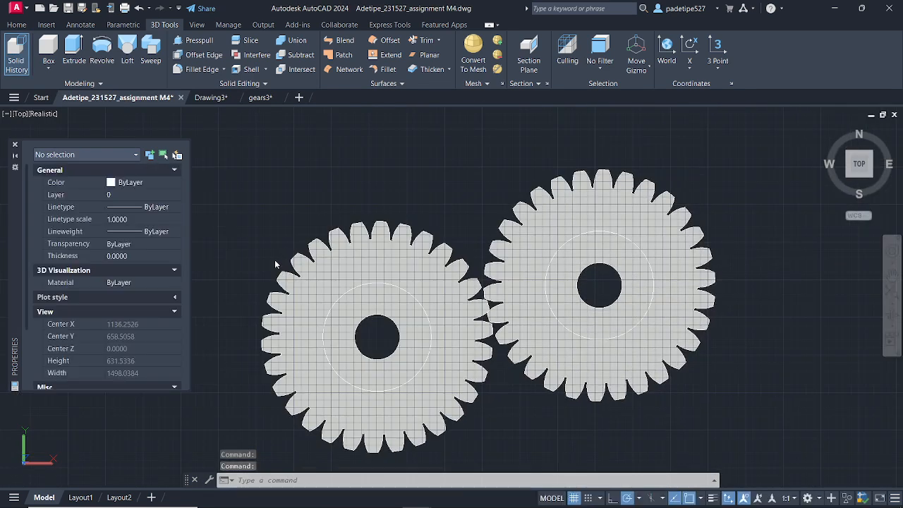
click(216, 96)
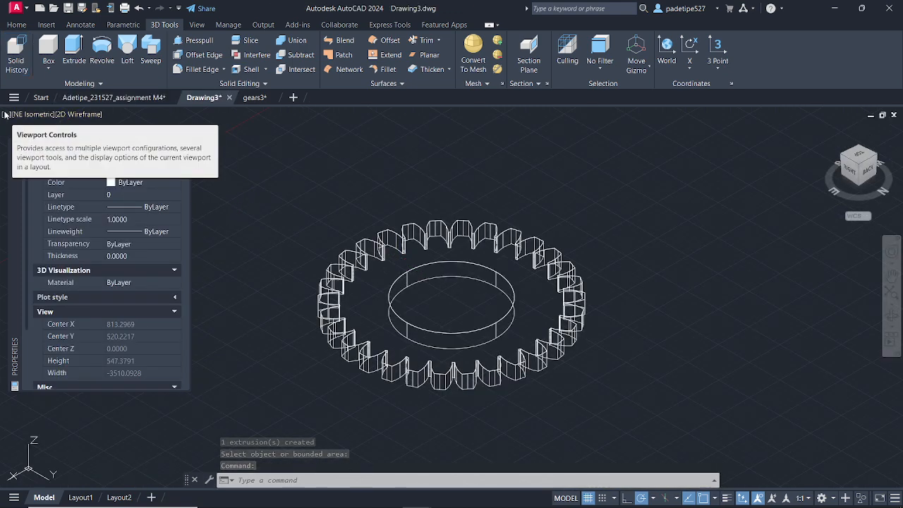
Step: Apply the Realistic visual style and inspect the solid gear from below and from the NE isometric view
click(83, 114)
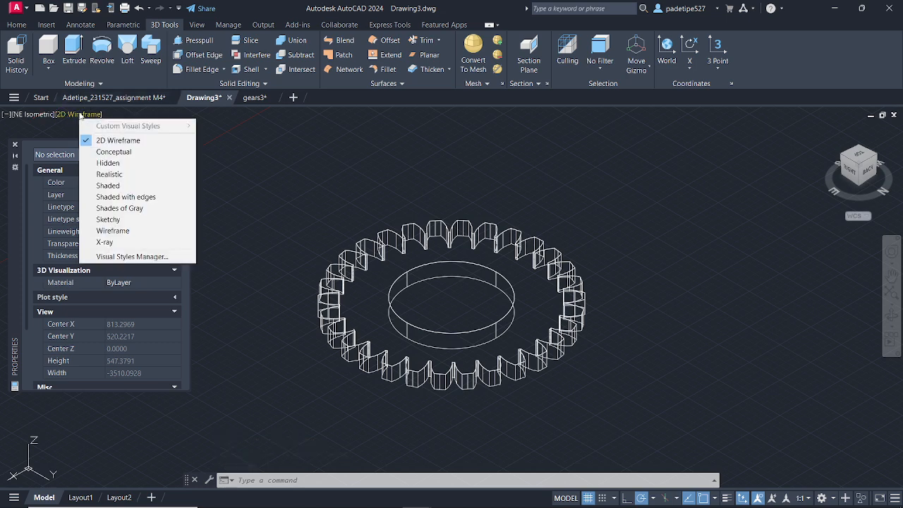
click(120, 177)
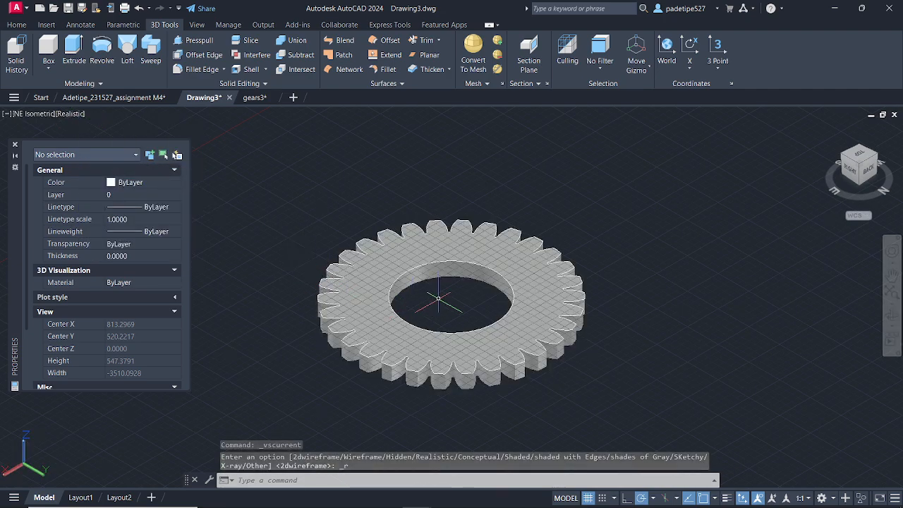
scroll(438, 299, up, 6)
scroll(438, 299, down, 3)
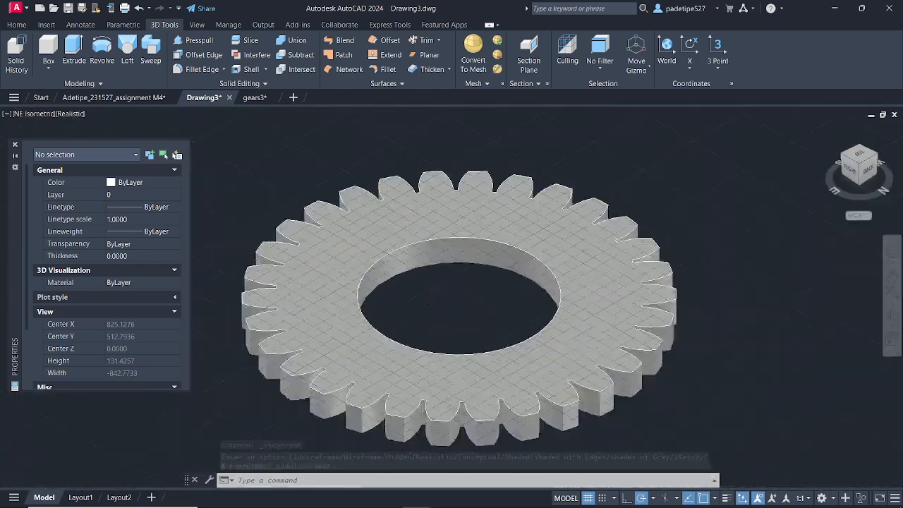
scroll(438, 299, down, 4)
scroll(484, 269, up, 1)
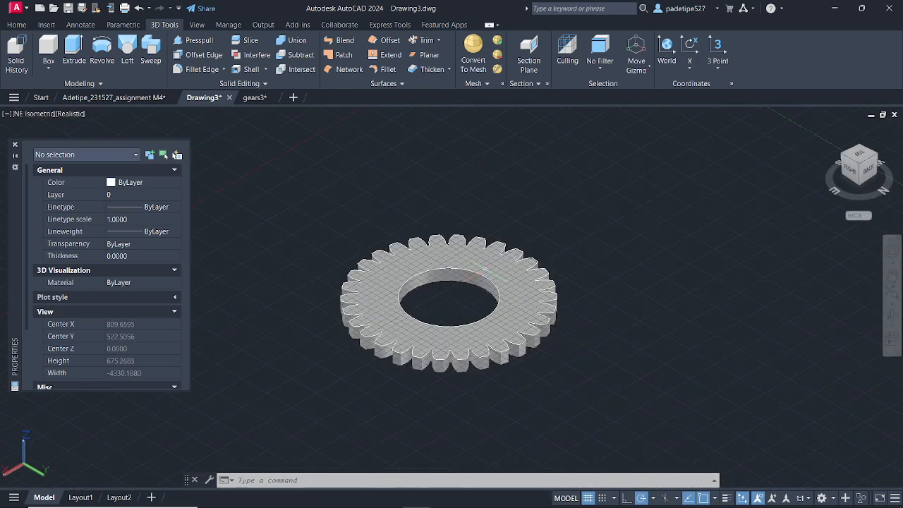
click(861, 188)
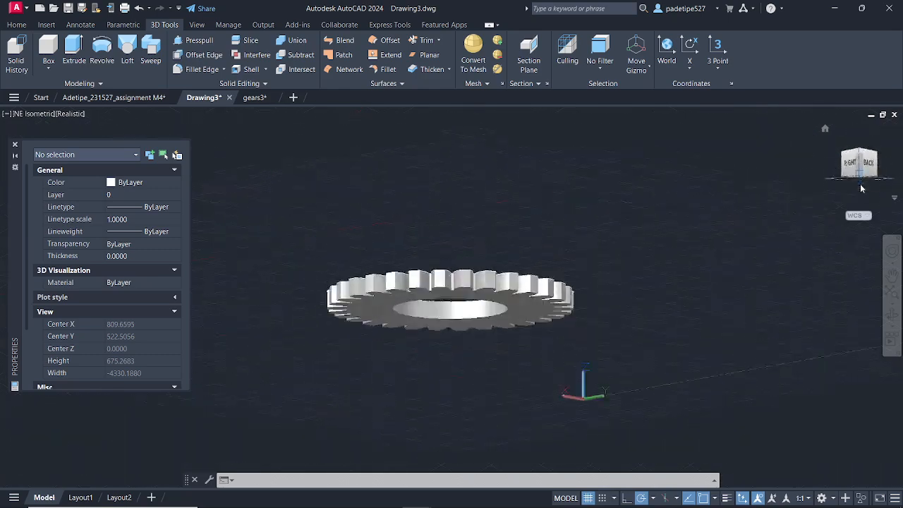
click(861, 146)
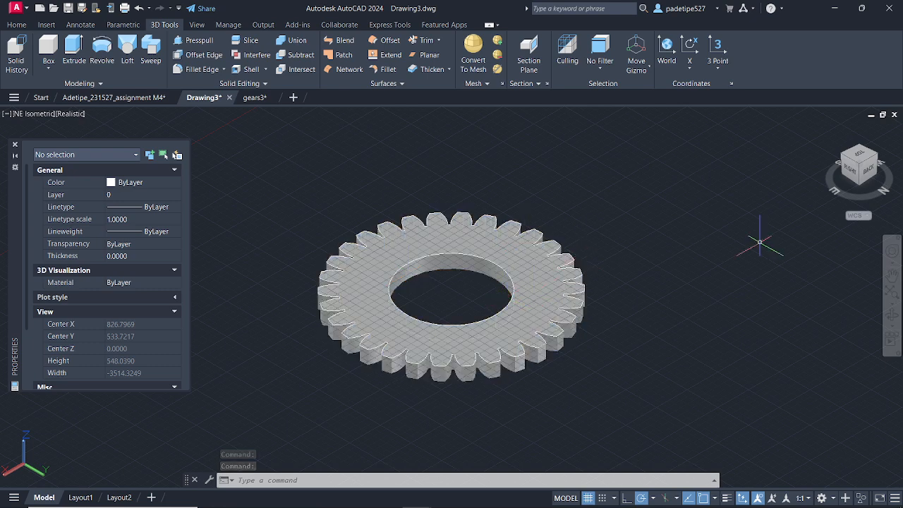
Step: Copy the whole gear, paste it beside the original with the teeth adjoining, and inspect where they meet
click(565, 386)
click(347, 207)
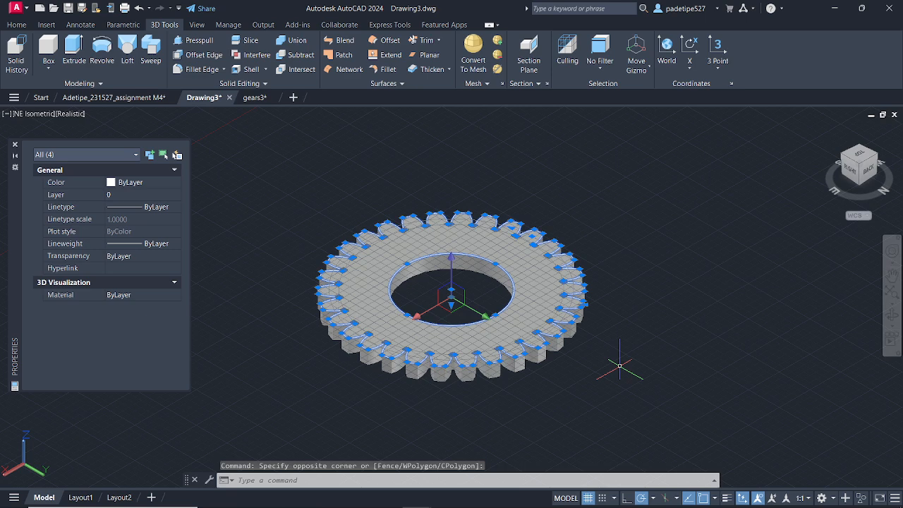
key(ctrl+c)
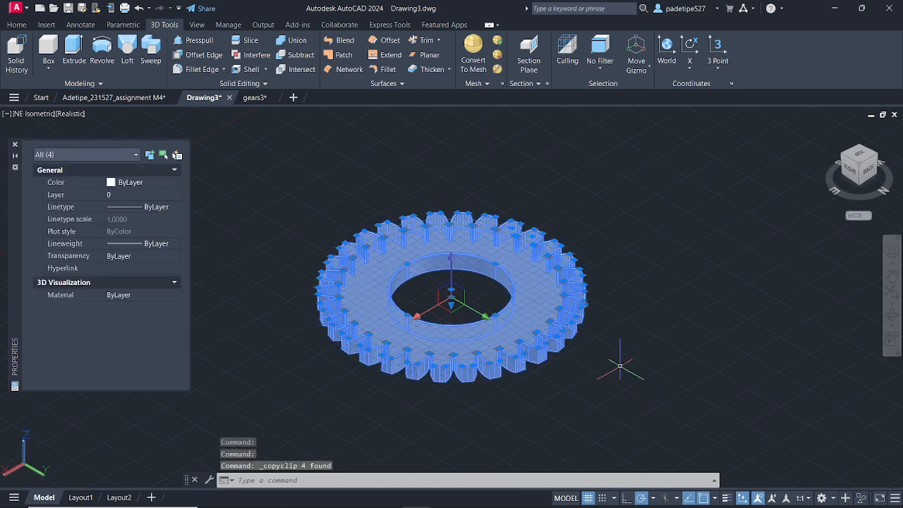
key(ctrl+v)
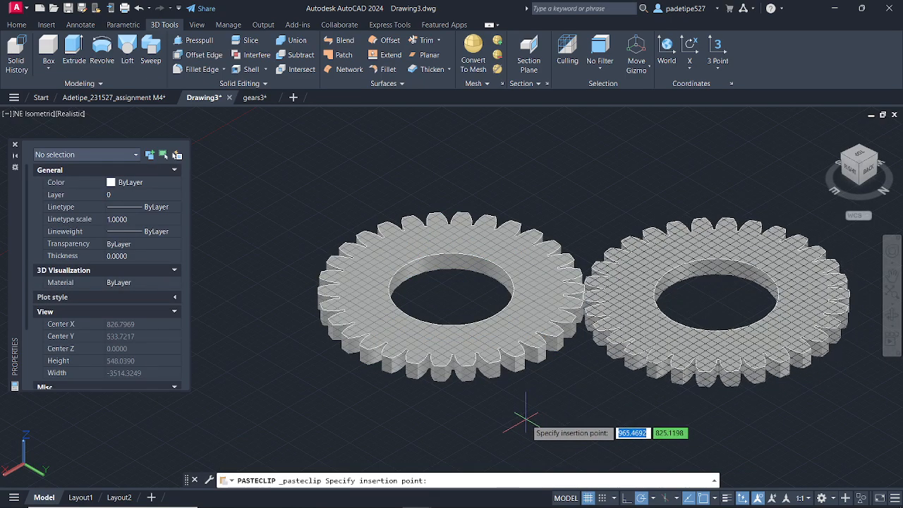
click(526, 420)
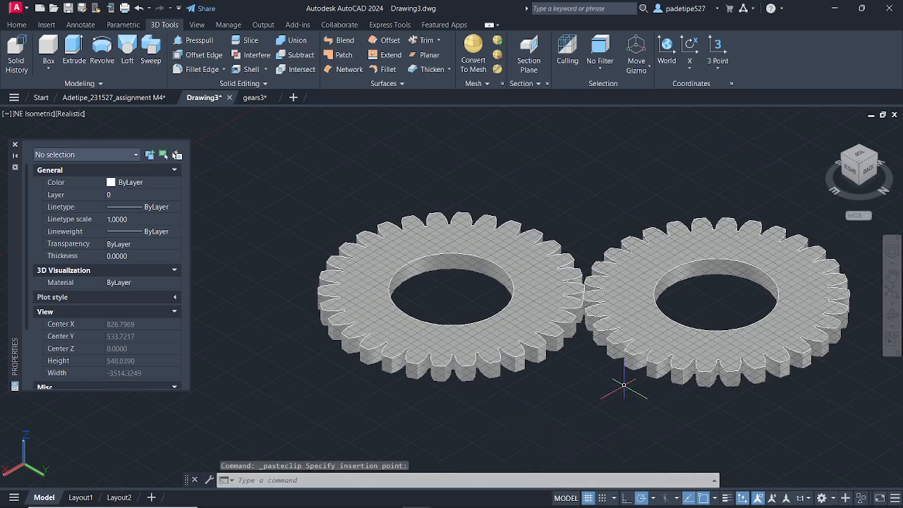
scroll(591, 307, up, 5)
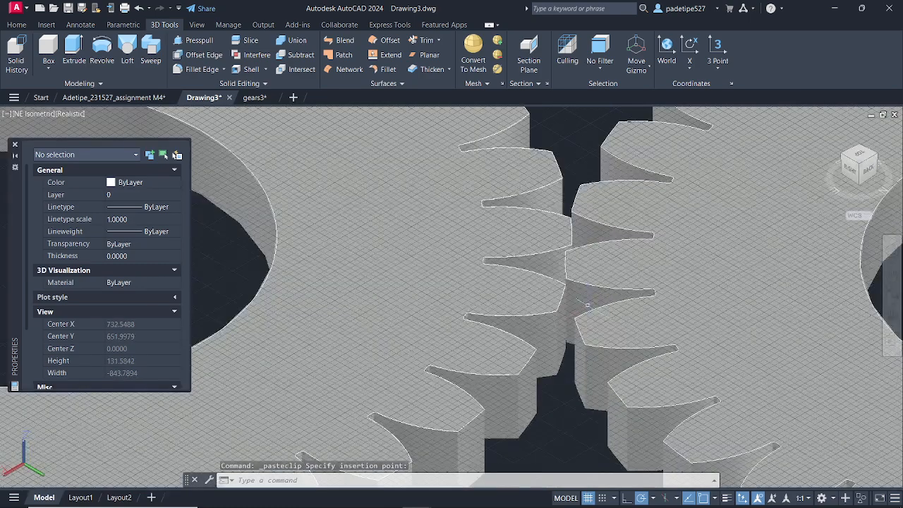
scroll(589, 305, down, 5)
scroll(587, 304, down, 3)
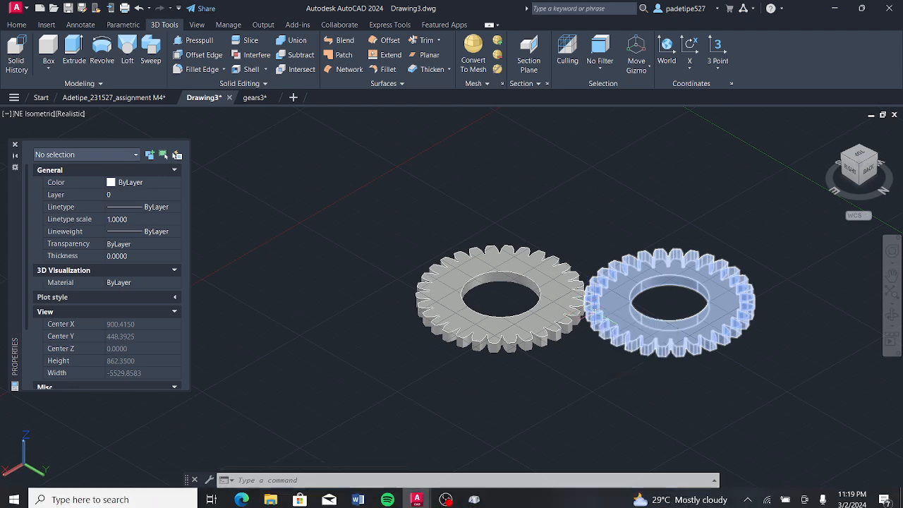
click(445, 496)
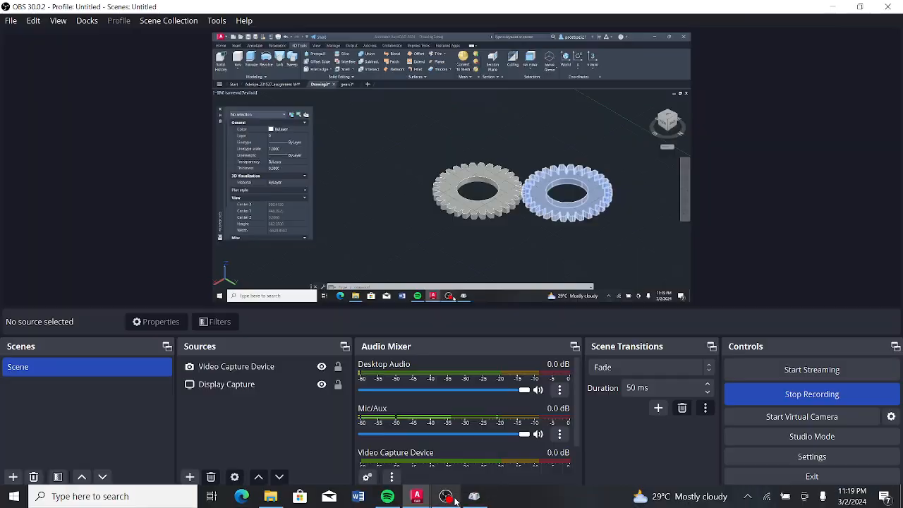